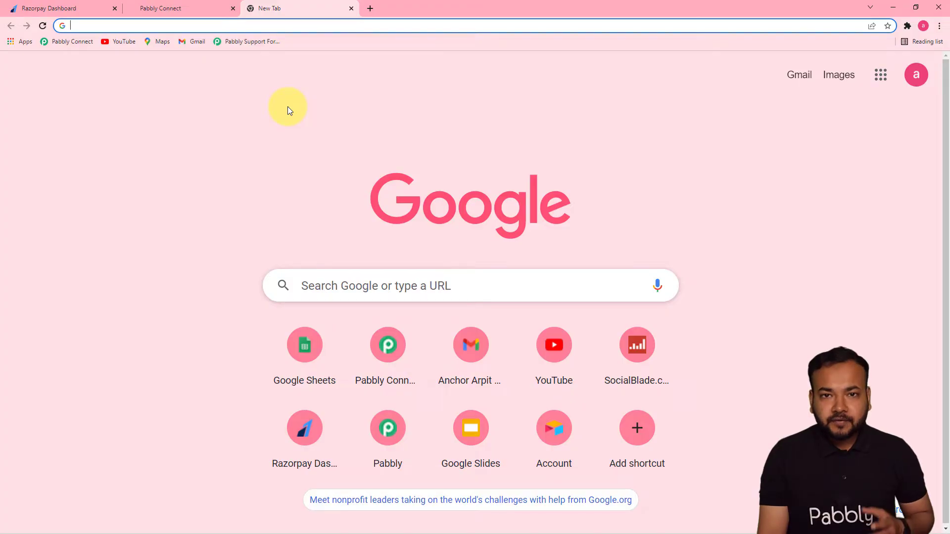
Open Pabbly Connect and create a workflow whose name begins "On Payment Failure in Razorpay Create Task in GoHighLevel".
click(77, 42)
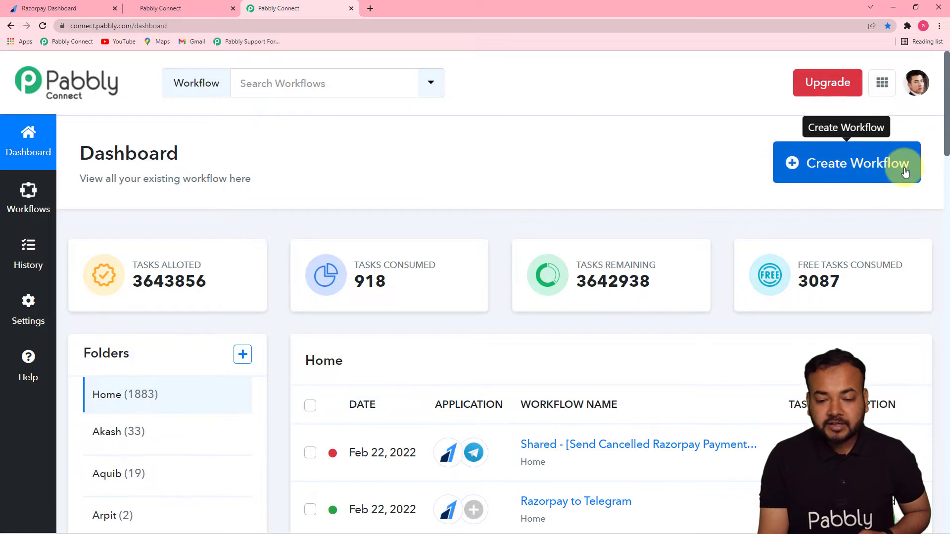
click(816, 164)
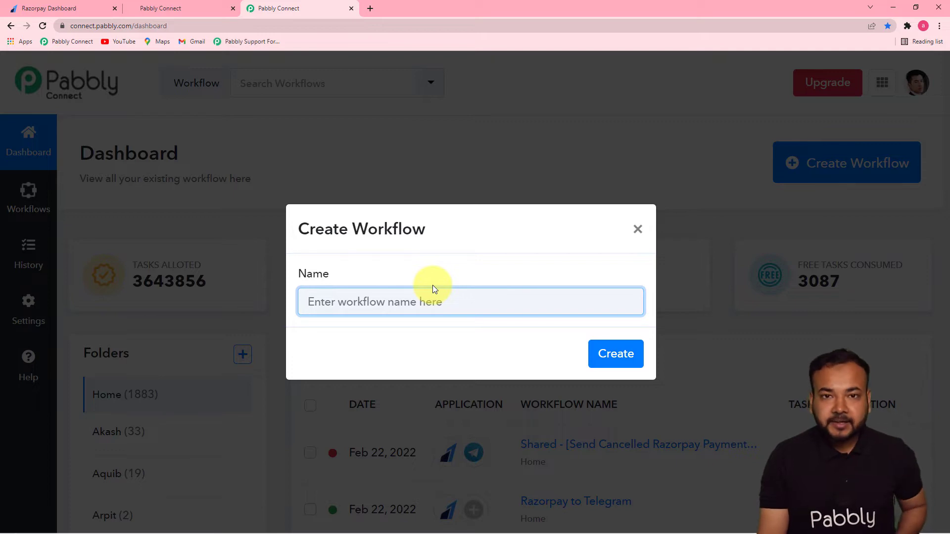
key(ctrl+v)
click(528, 347)
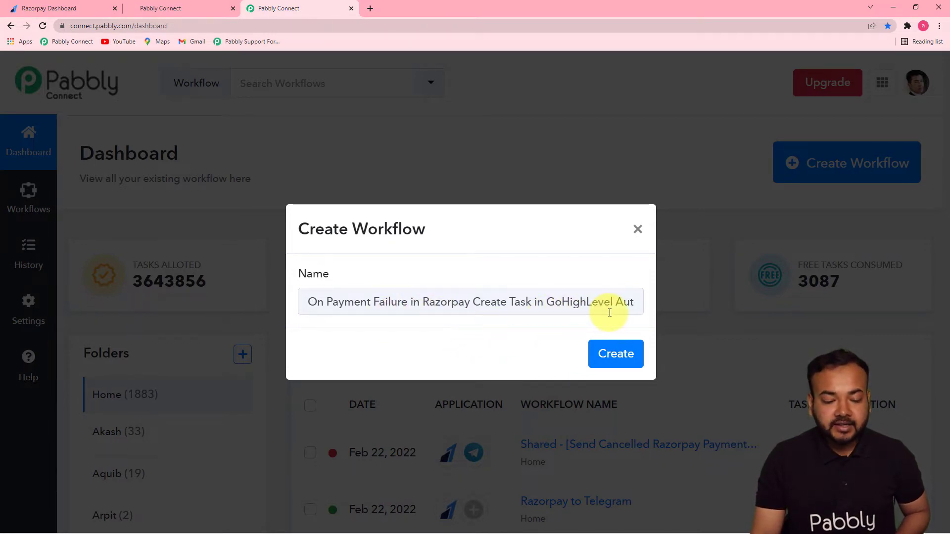
click(602, 361)
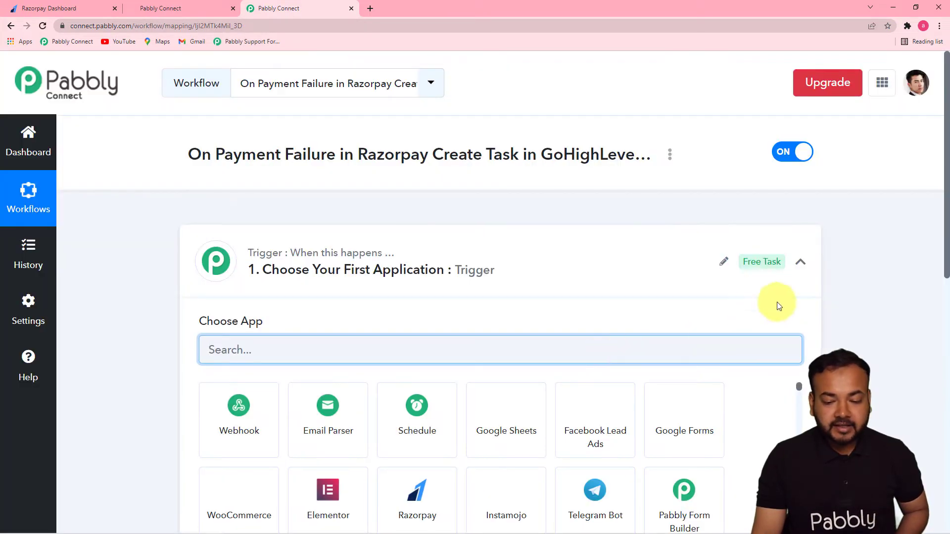
Set the workflow's trigger application to Razorpay with the Payment Failed trigger event.
click(801, 262)
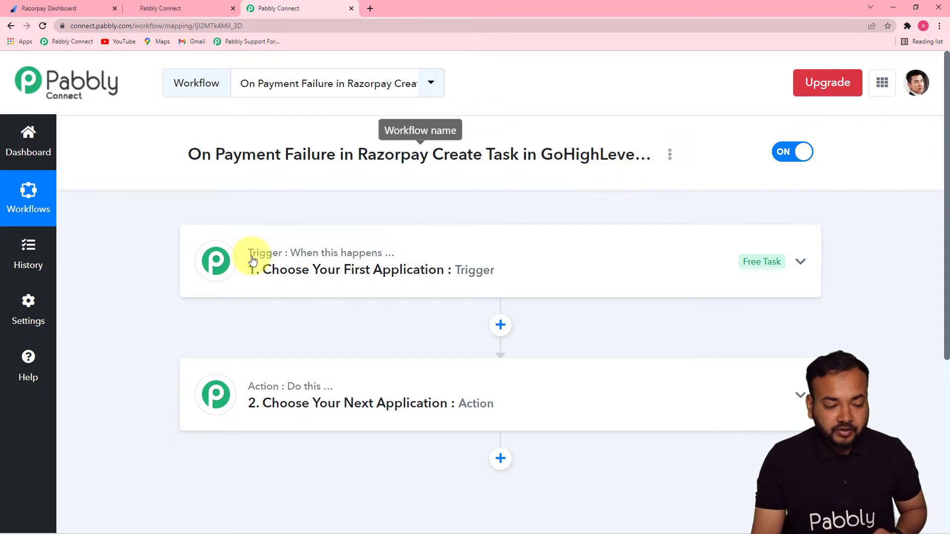
click(356, 273)
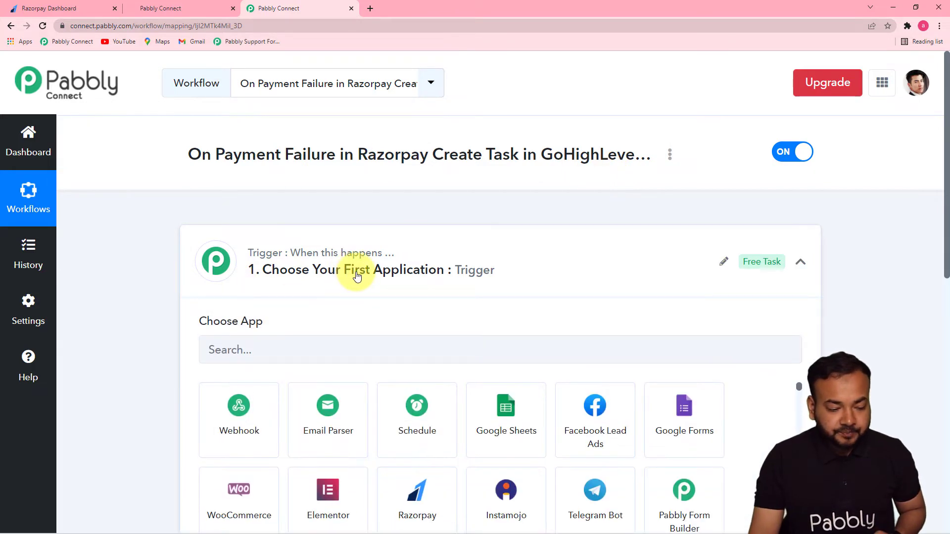
scroll(357, 276, down, 1)
click(310, 299)
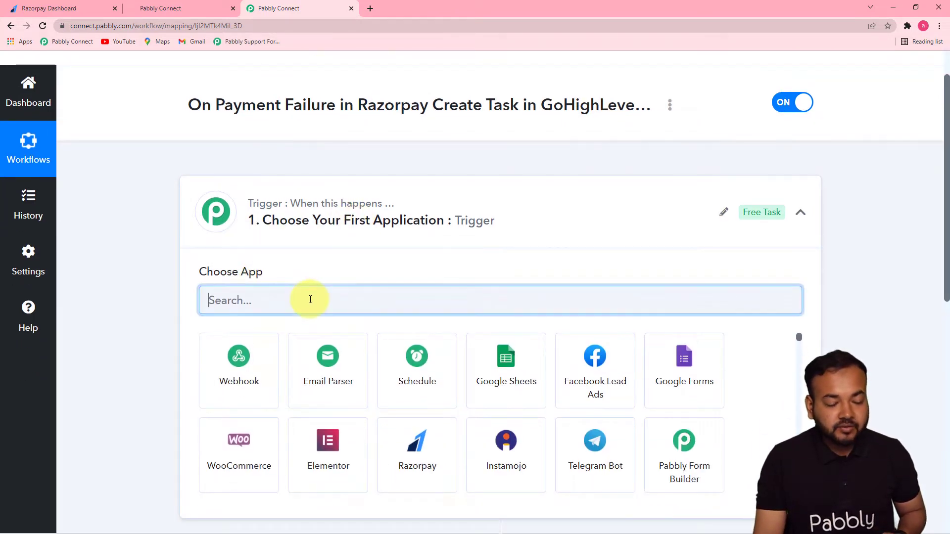
text(razor)
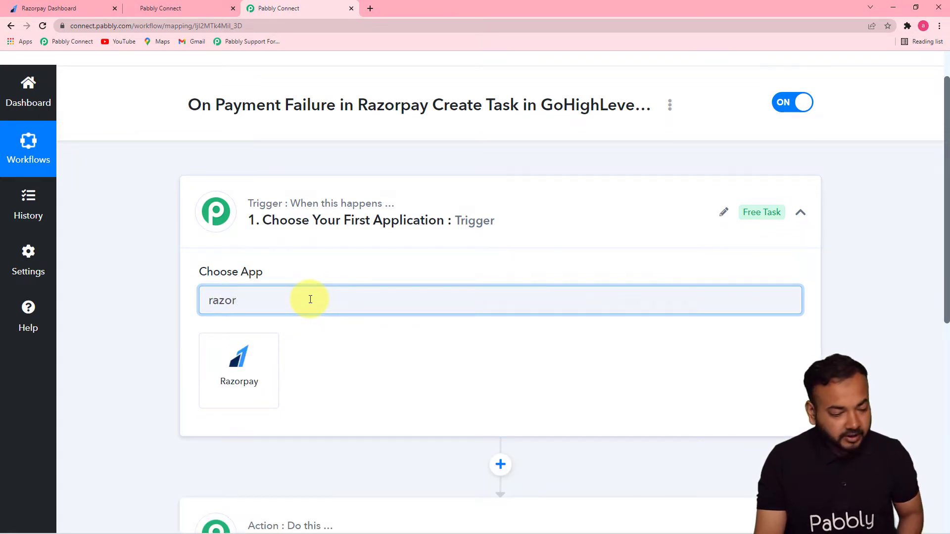
click(233, 360)
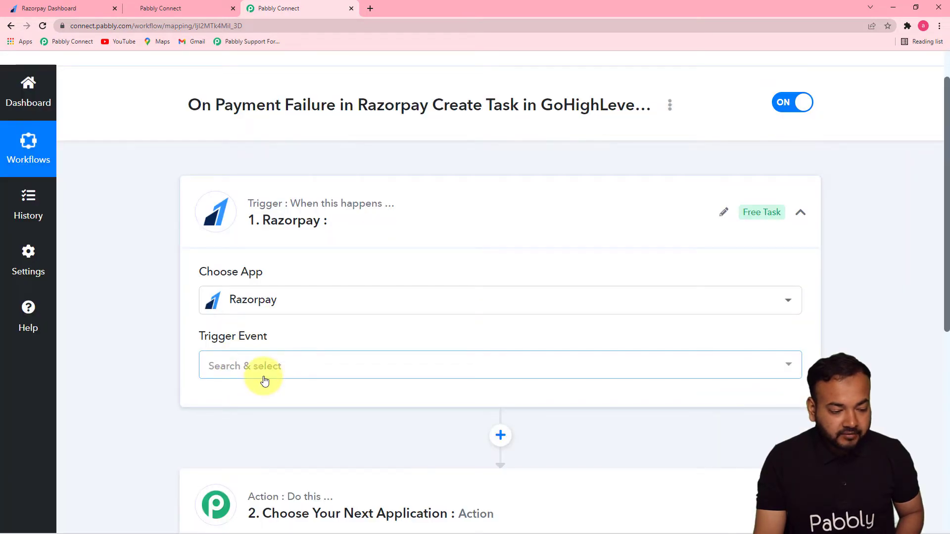
click(264, 375)
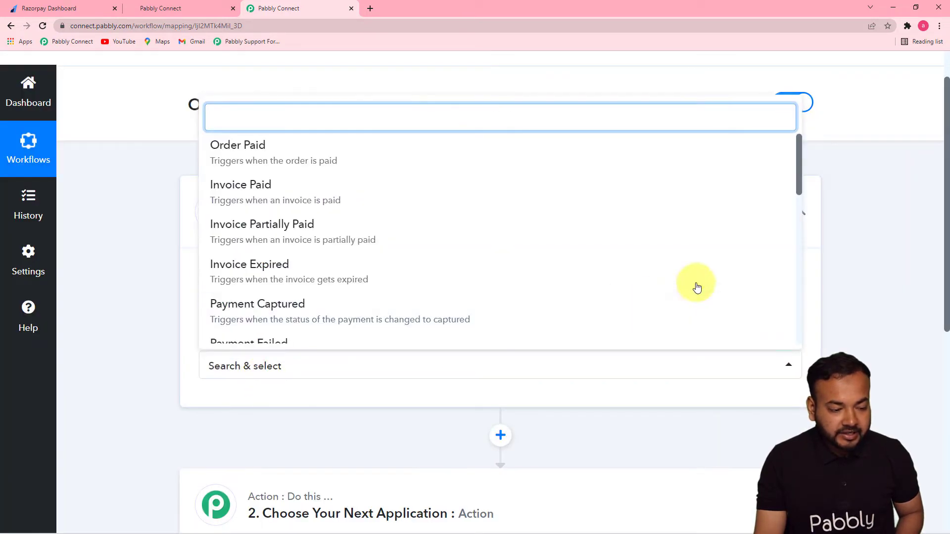
drag(799, 182, 800, 216)
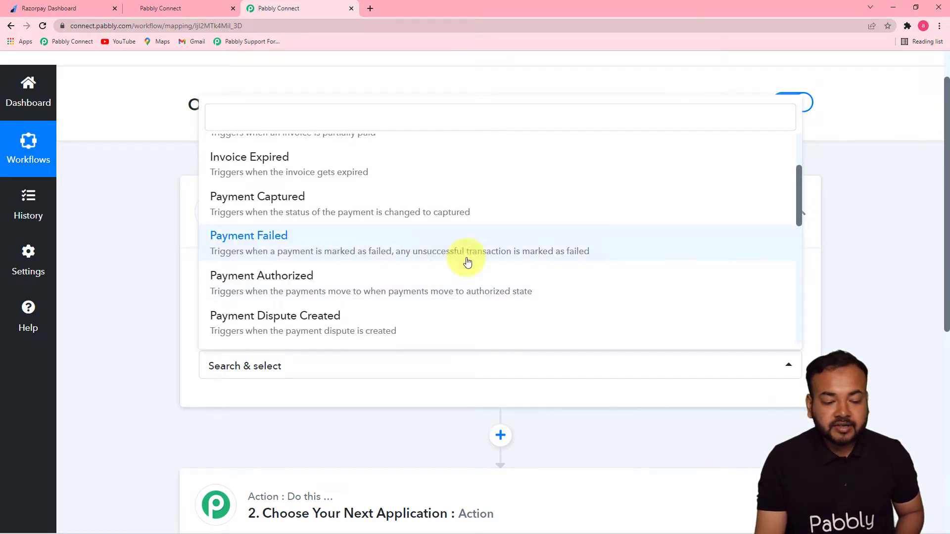
click(416, 250)
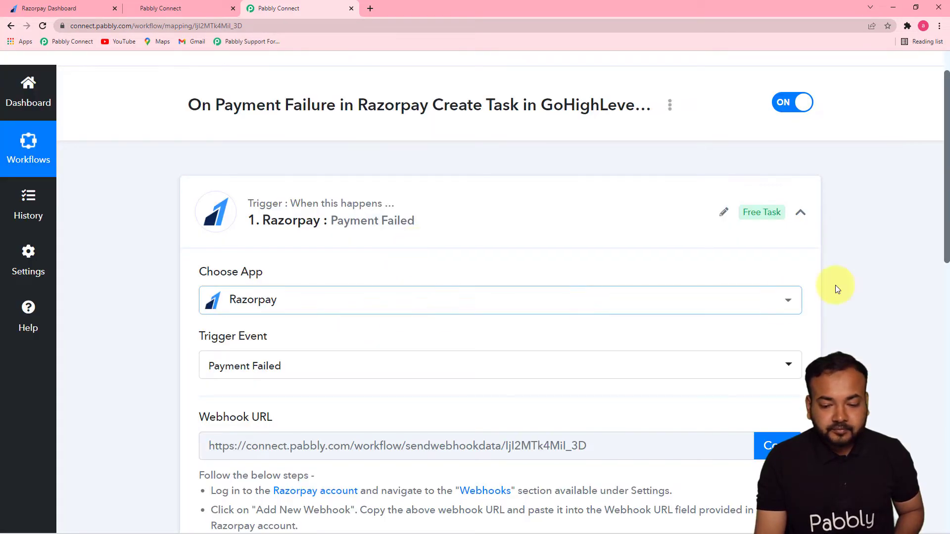
Copy the trigger's webhook URL and go to the webhook settings in the Razorpay dashboard.
drag(946, 225, 911, 328)
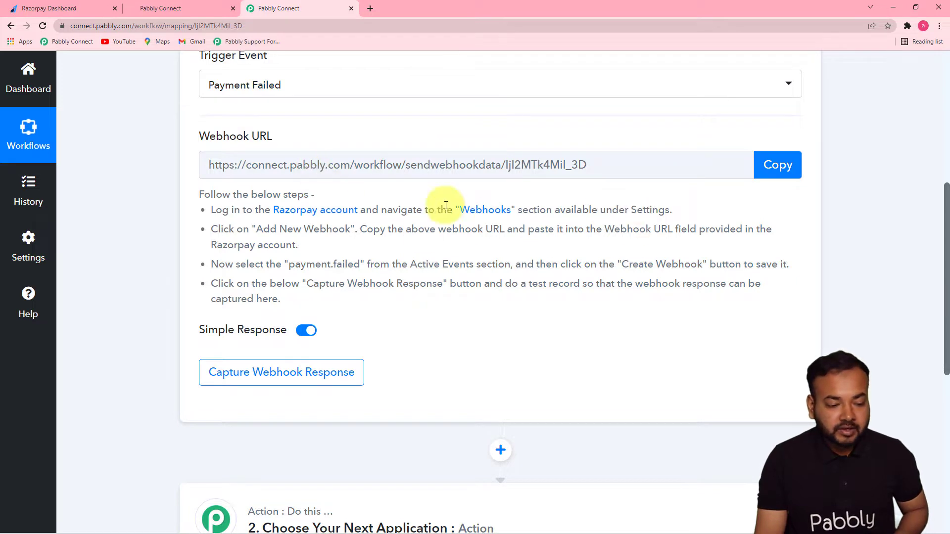
click(775, 164)
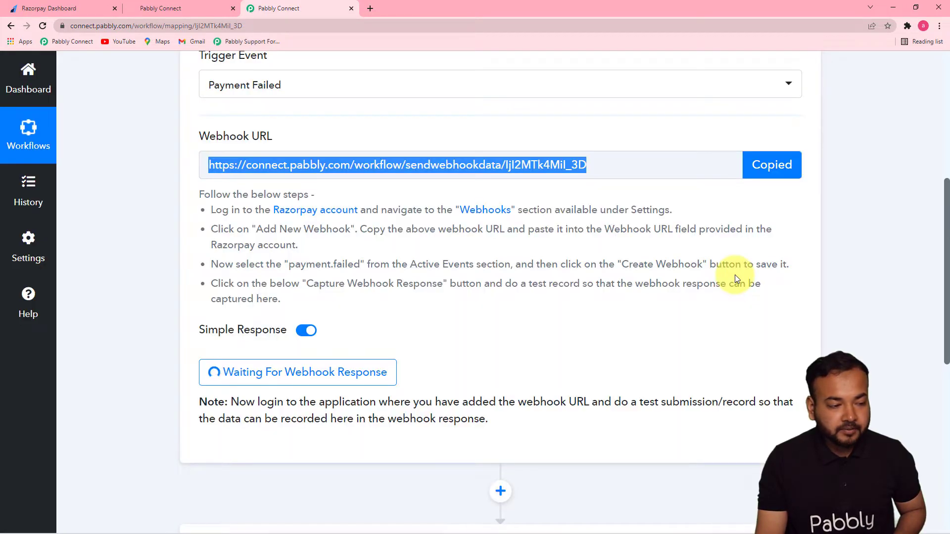
click(81, 8)
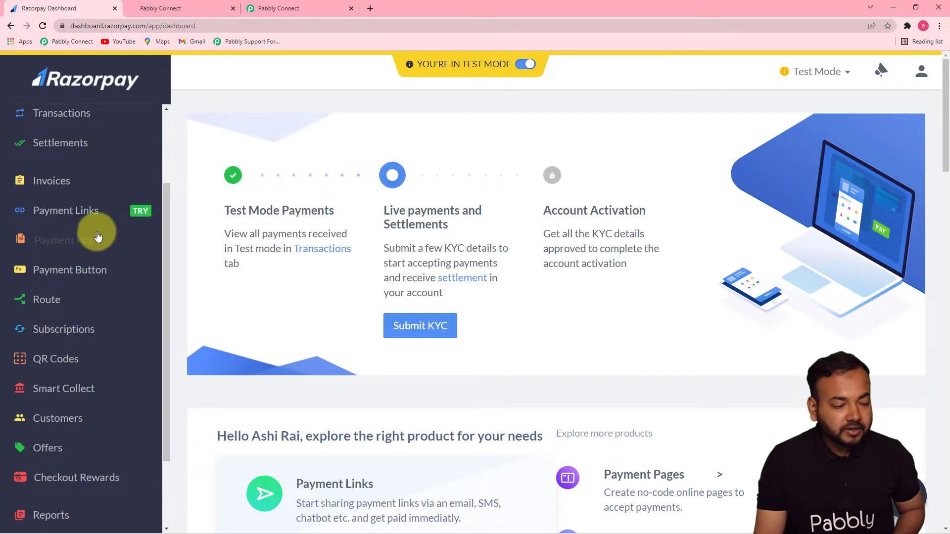
click(82, 241)
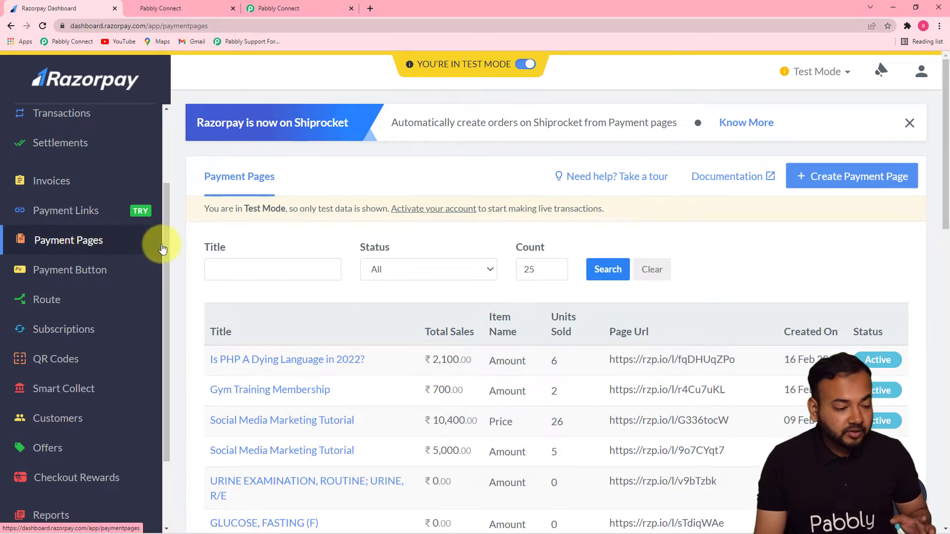
drag(164, 231, 148, 350)
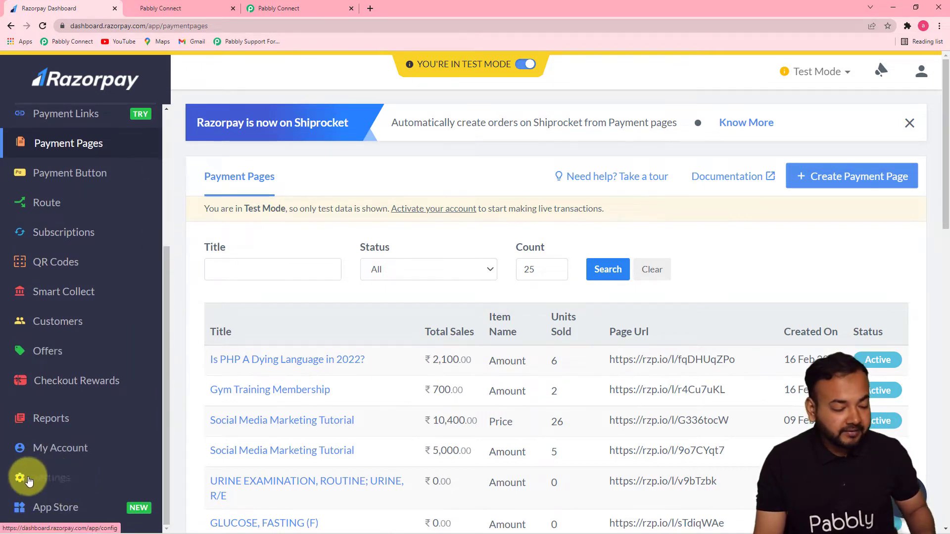
click(63, 477)
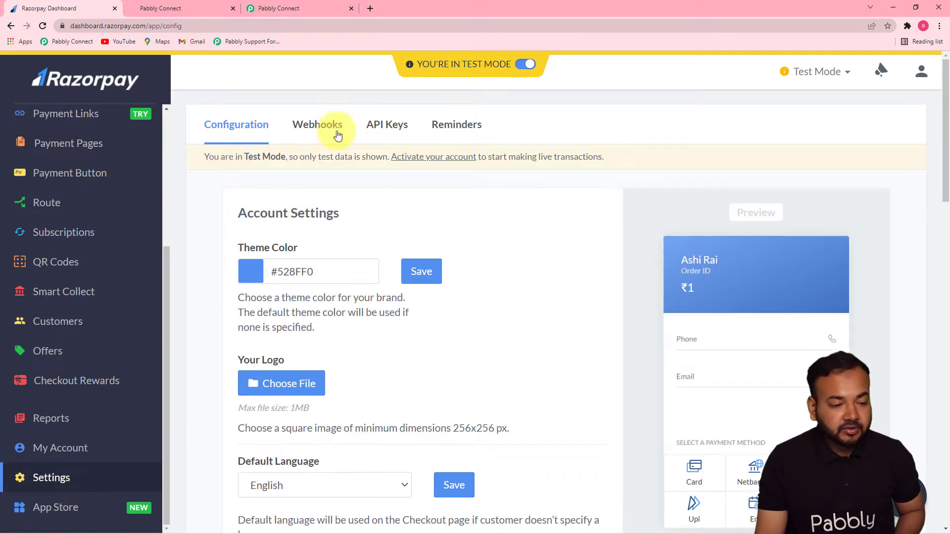
click(309, 127)
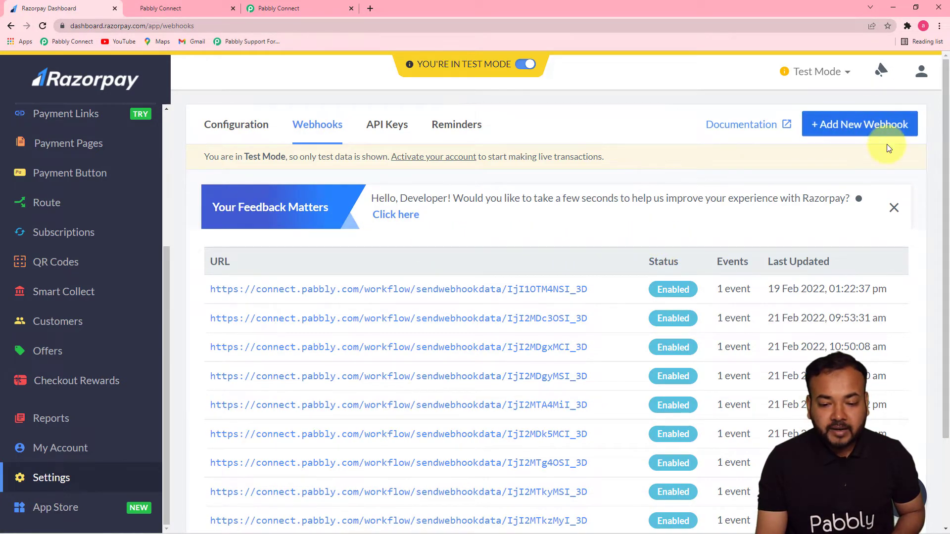
Start a new Razorpay webhook and paste the copied Pabbly Connect address as its Webhook URL.
click(839, 129)
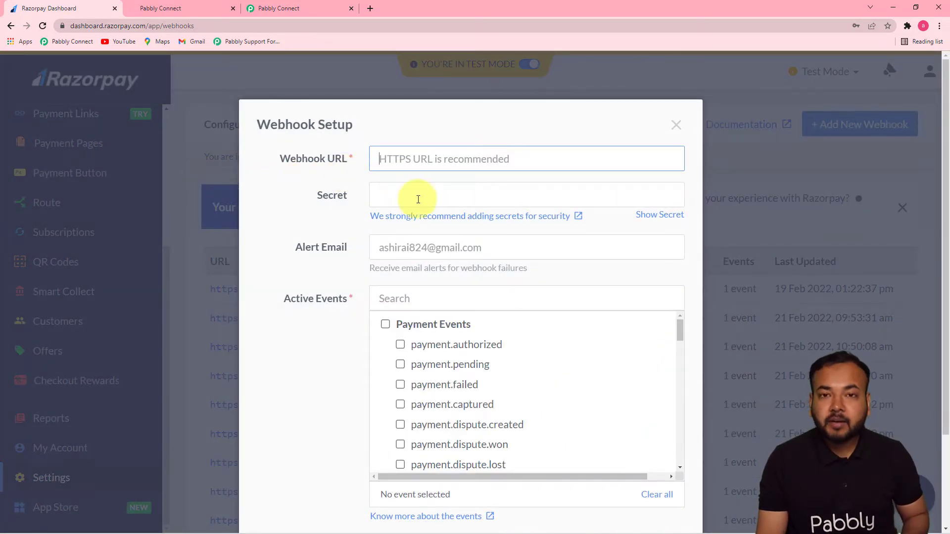
right_click(424, 162)
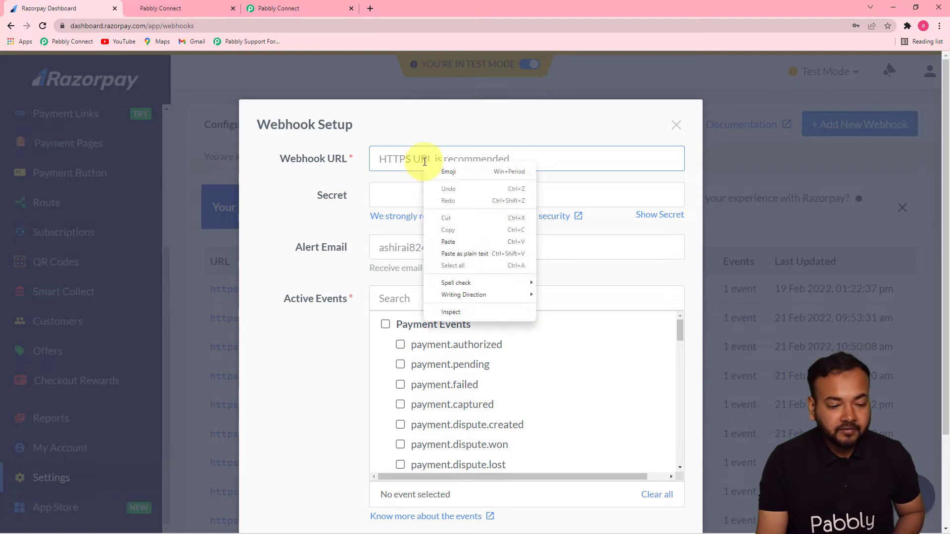
click(447, 242)
click(332, 221)
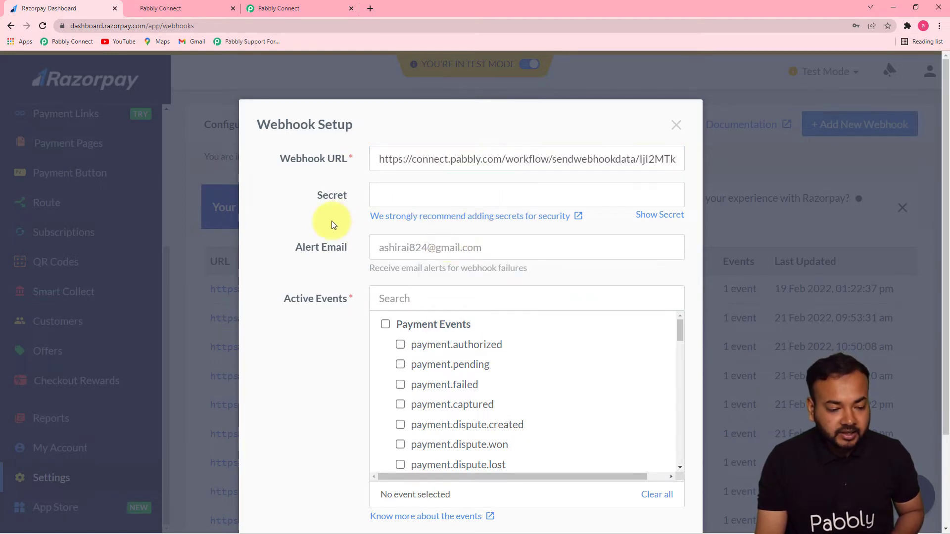
Enable the payment.failed active event for the new webhook and save it.
drag(680, 339, 682, 336)
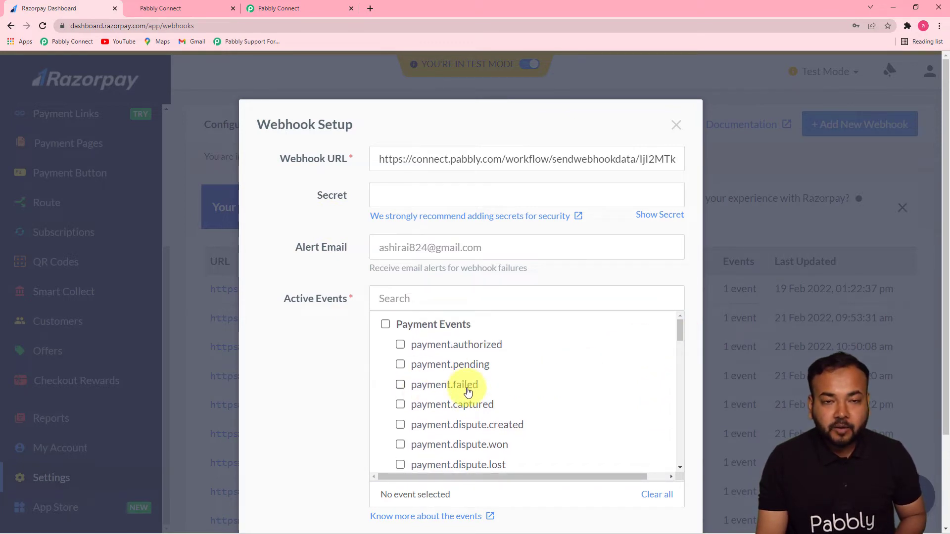
click(281, 12)
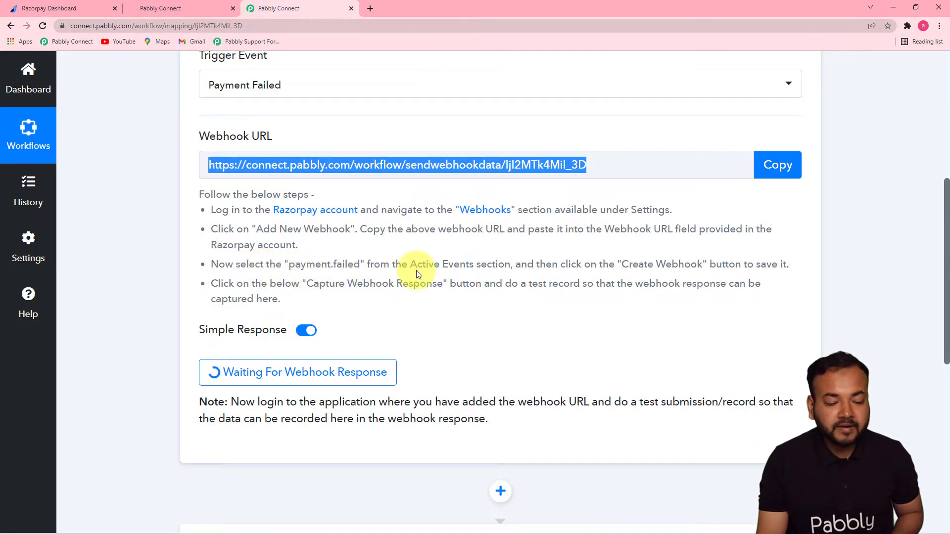
click(76, 9)
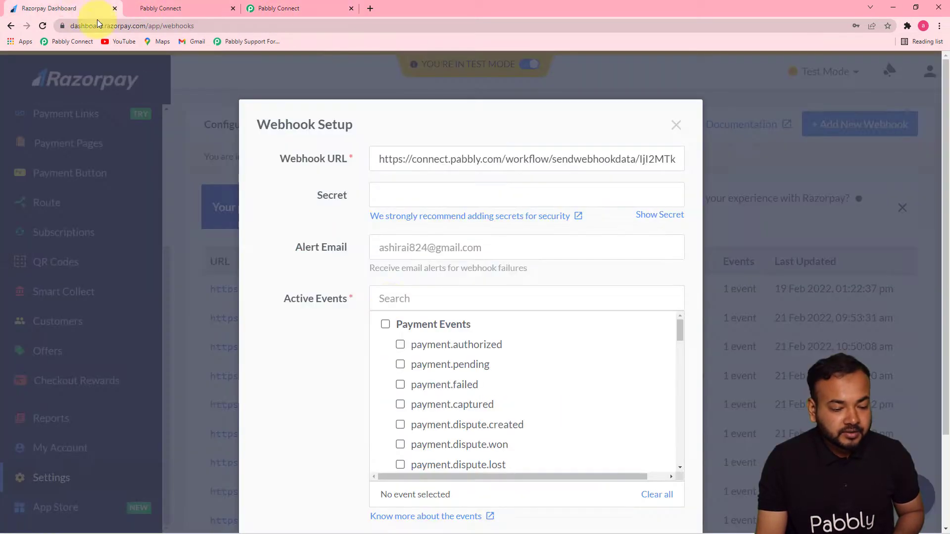
click(401, 385)
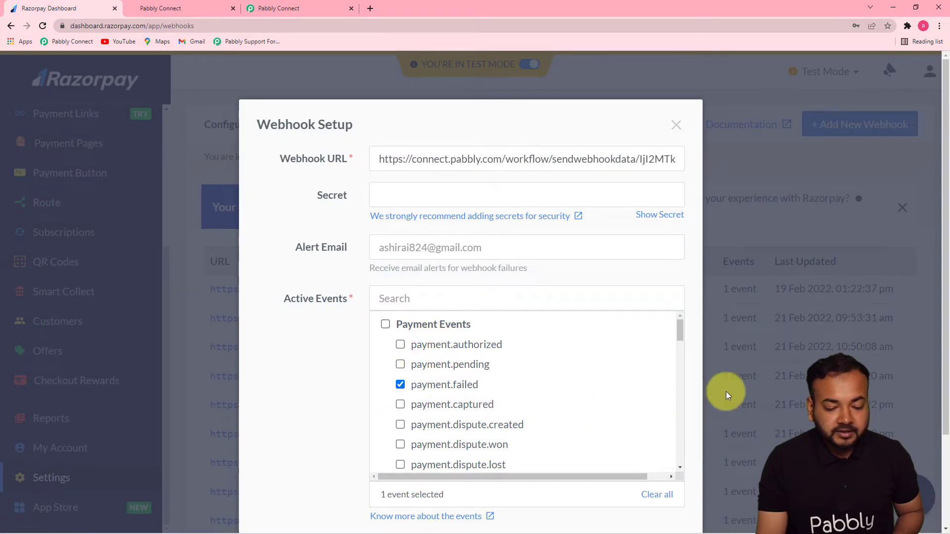
scroll(728, 383, down, 1)
scroll(940, 340, down, 1)
click(636, 476)
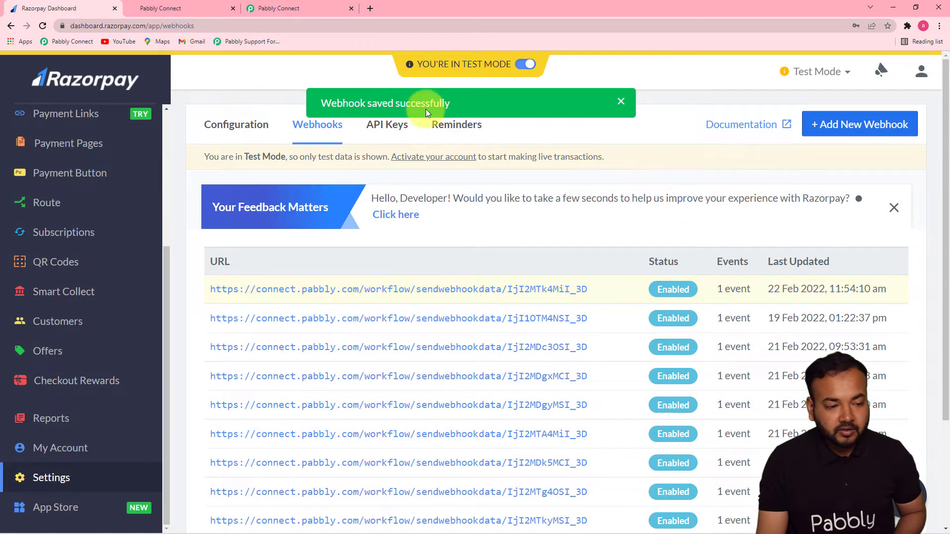
Open the Core PHP Programming payment page's details in Razorpay and copy its page URL.
click(317, 7)
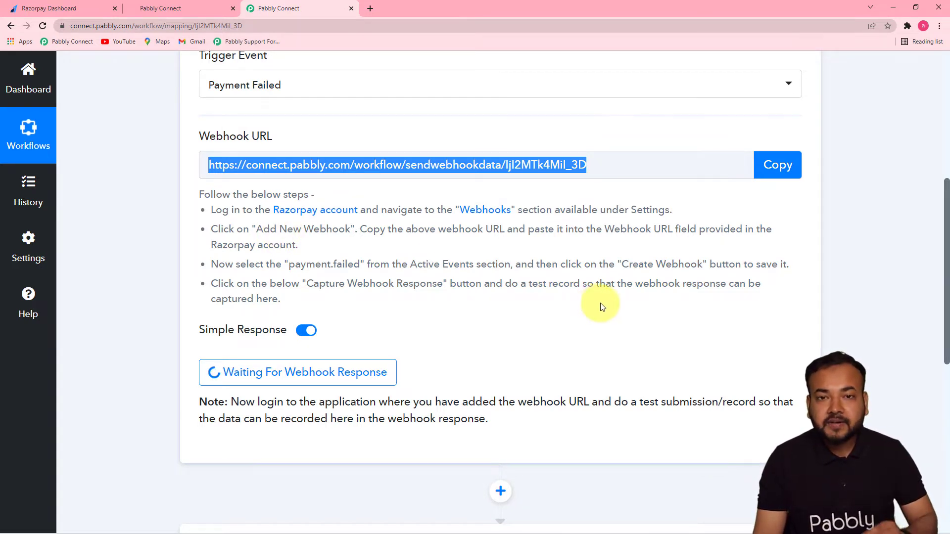
click(62, 7)
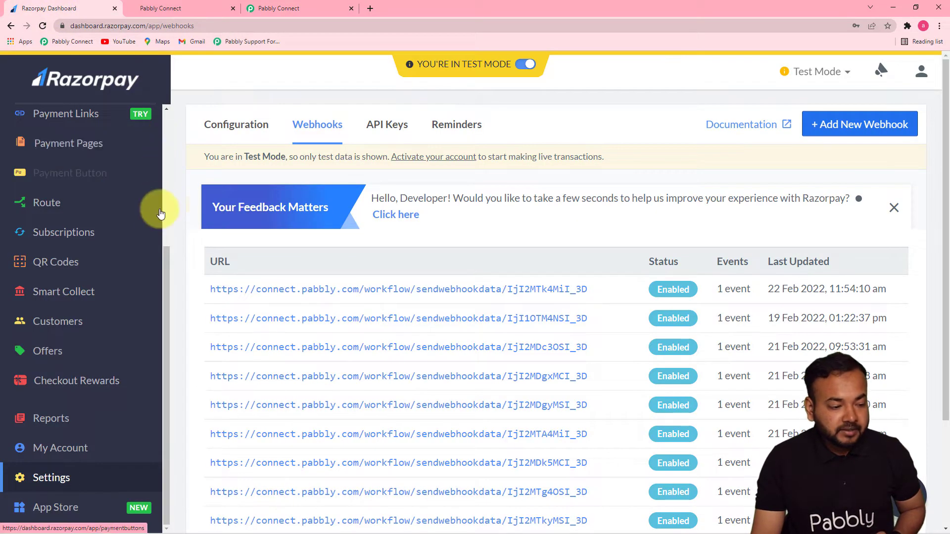
drag(167, 266, 174, 201)
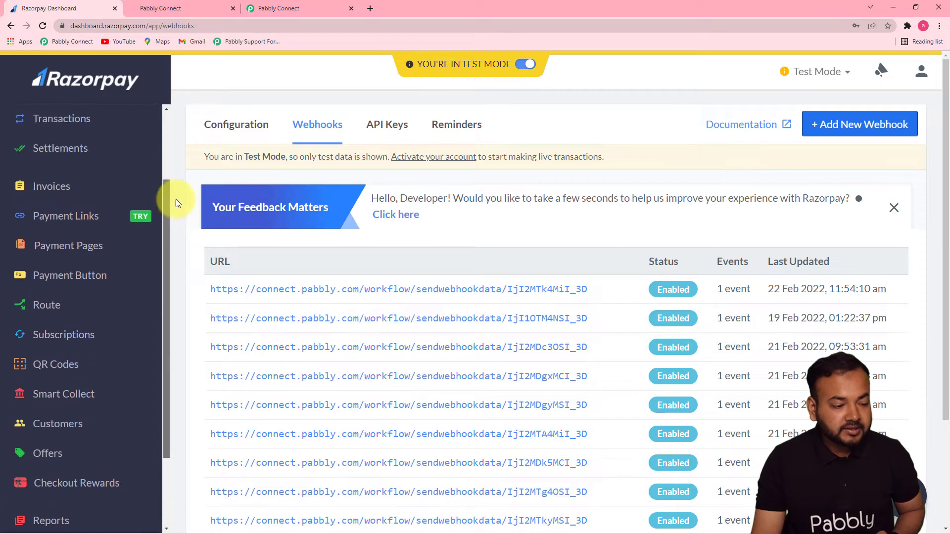
click(60, 269)
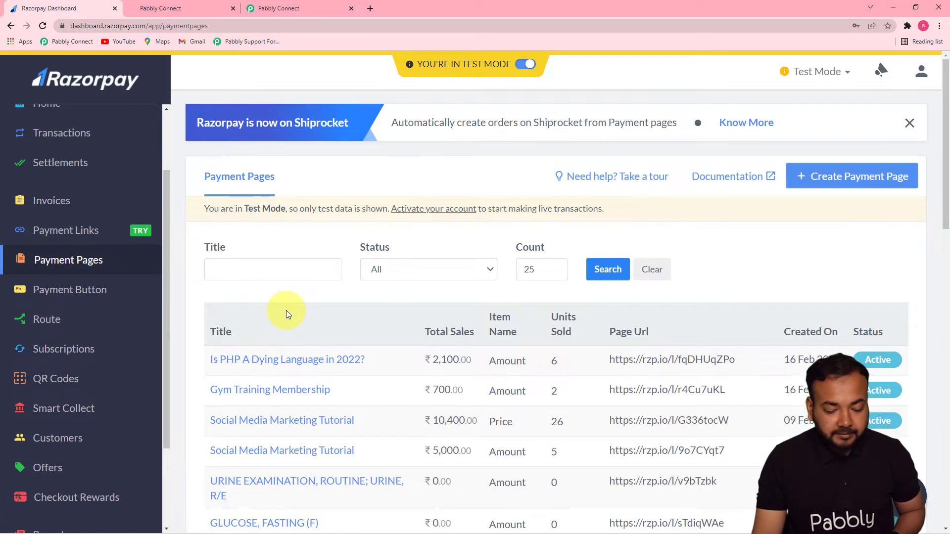
drag(946, 210, 946, 310)
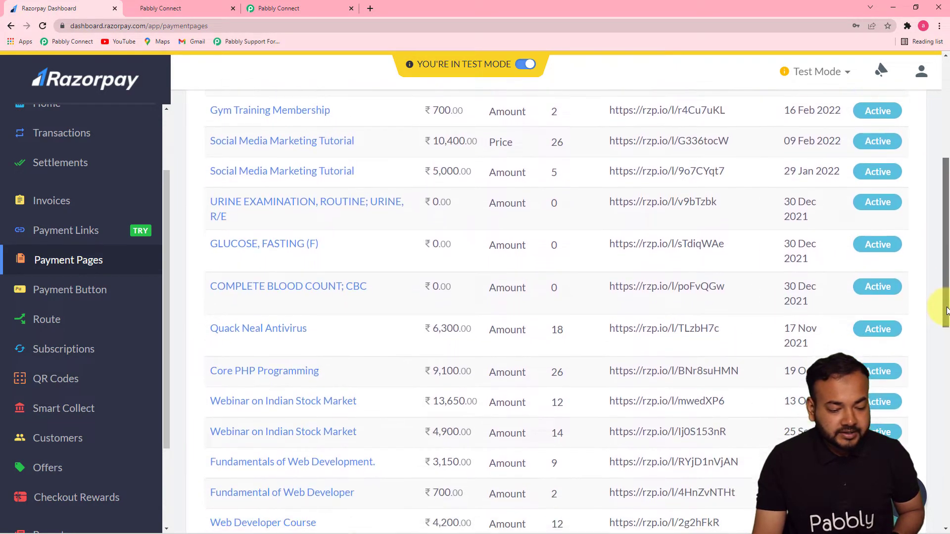
click(271, 371)
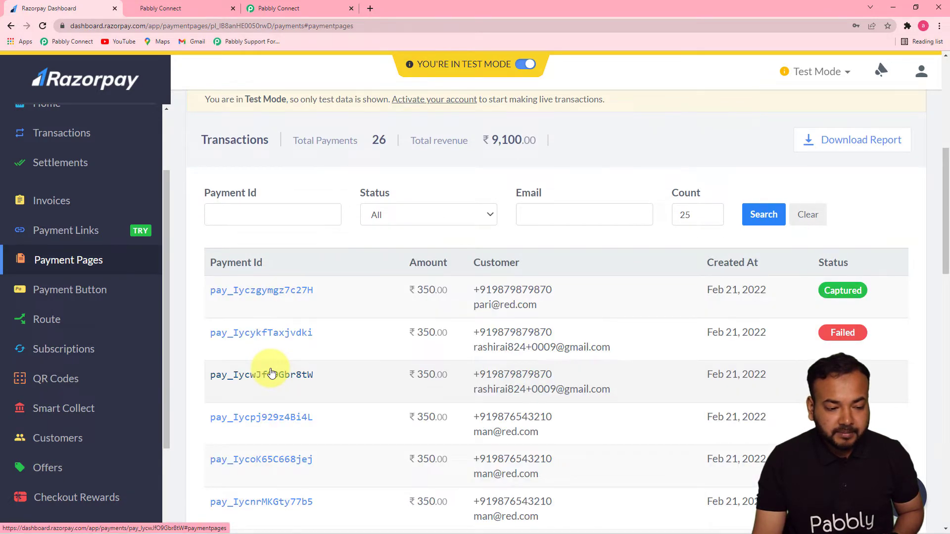
scroll(922, 206, up, 7)
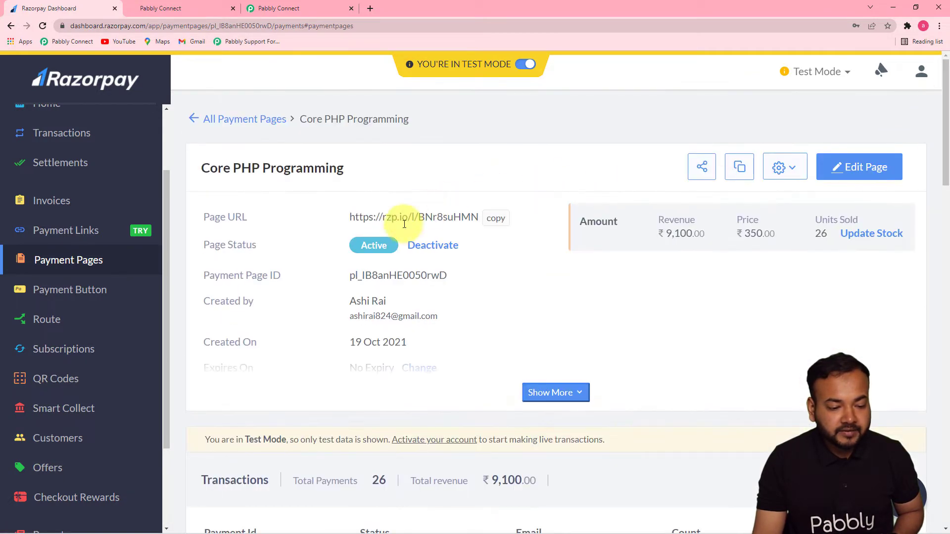
click(503, 225)
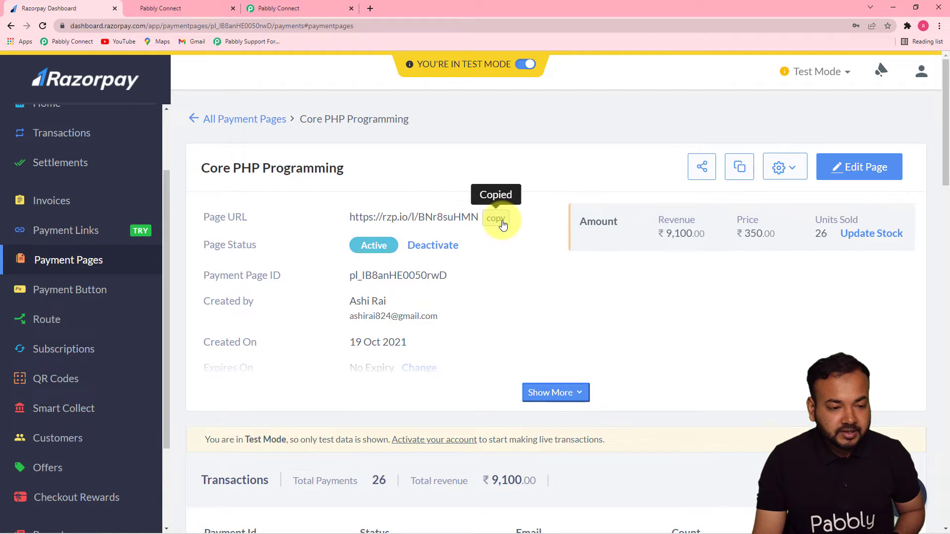
Open the copied payment page URL in a new browser tab.
click(370, 8)
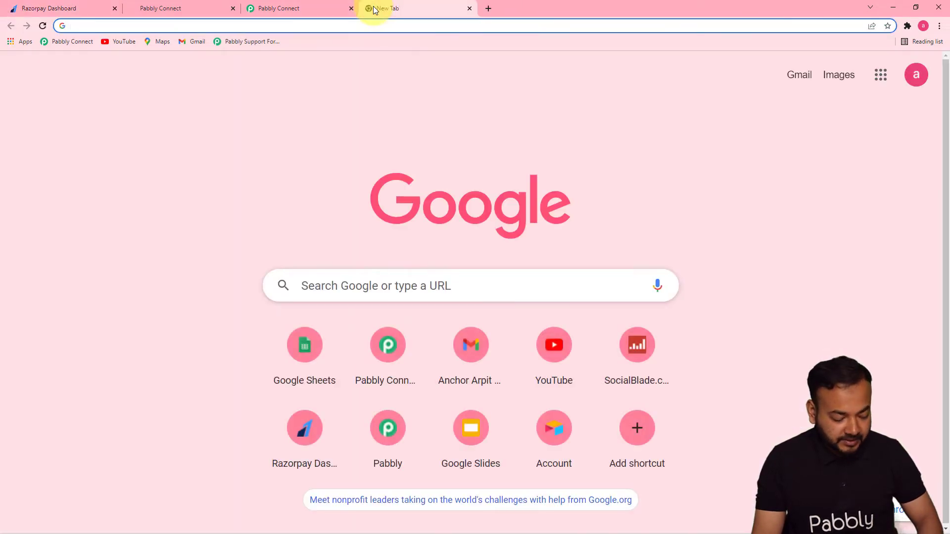
key(ctrl+v)
key(Return)
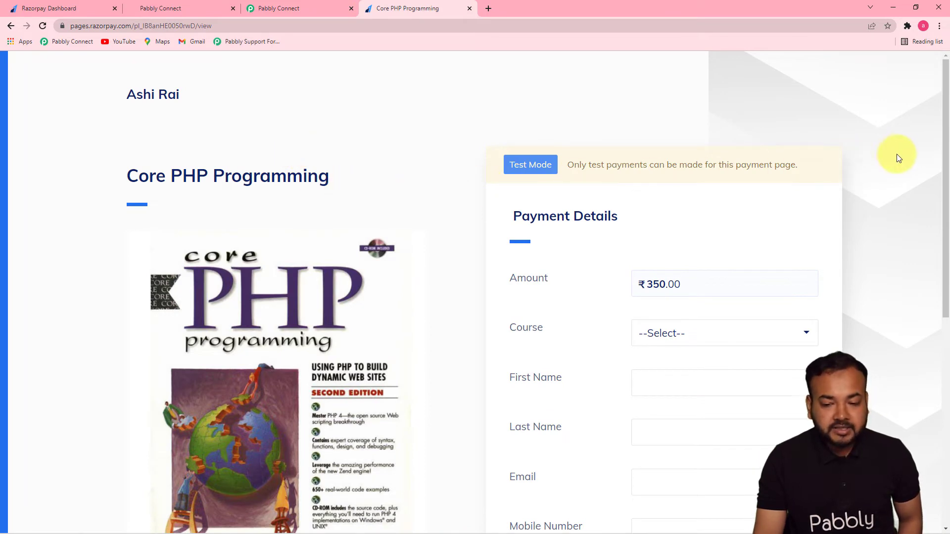
Choose Core PHP Programming as the course and fill in the customer's first name, last name, email and mobile number.
drag(943, 140, 942, 194)
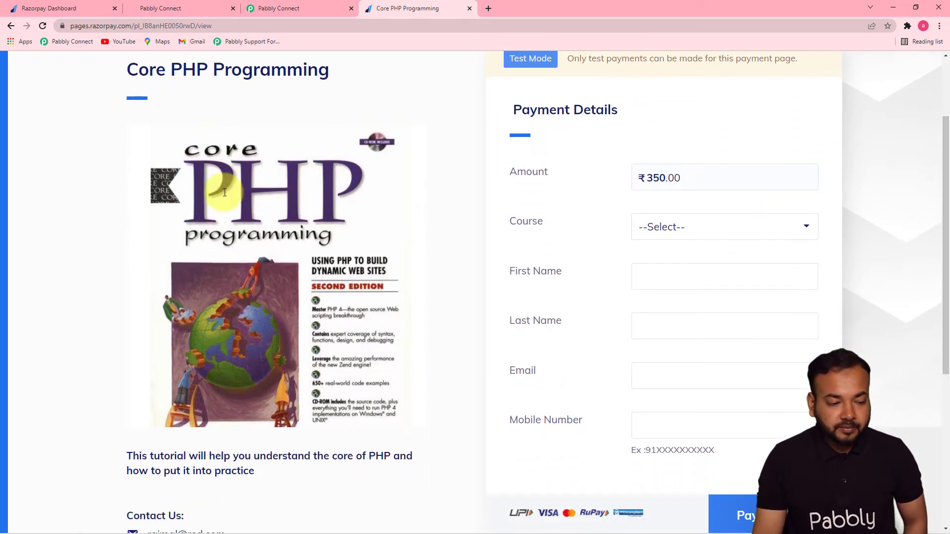
click(721, 235)
click(712, 259)
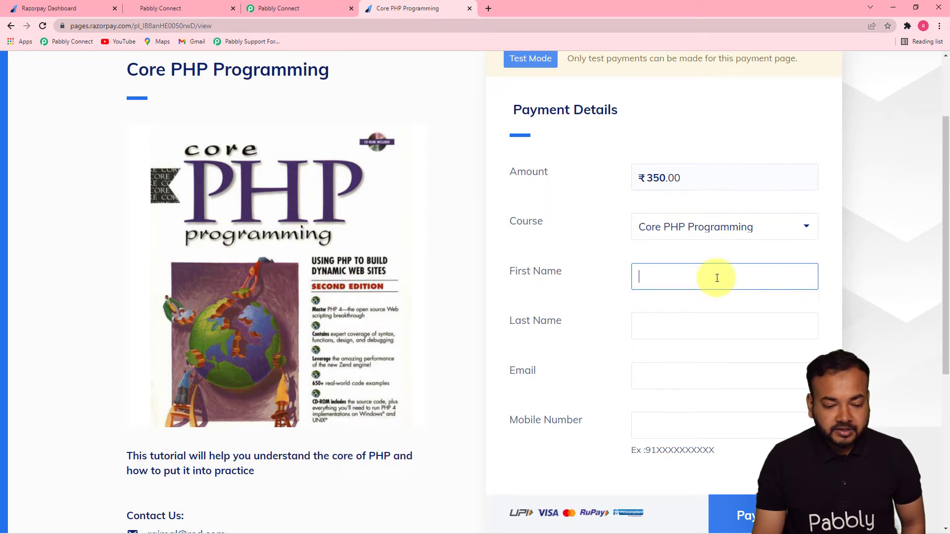
click(717, 278)
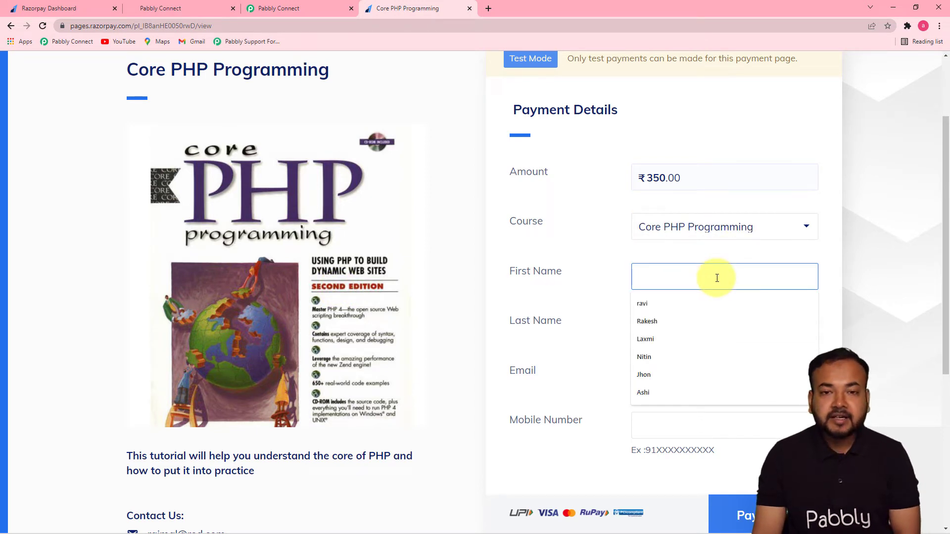
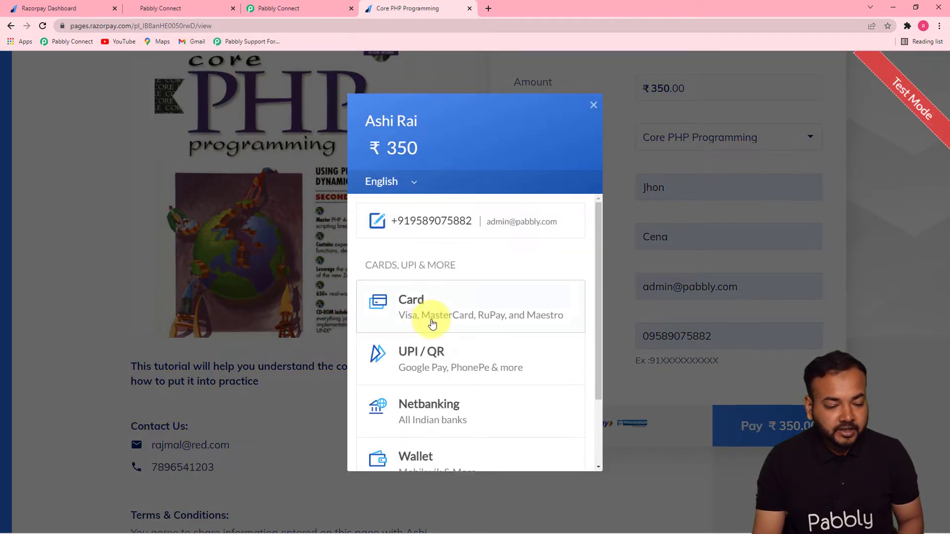
Choose card payment, enter the card number, expiry, card holder's name and CVV, turn off saving the card, and submit the ₹350 payment.
click(415, 304)
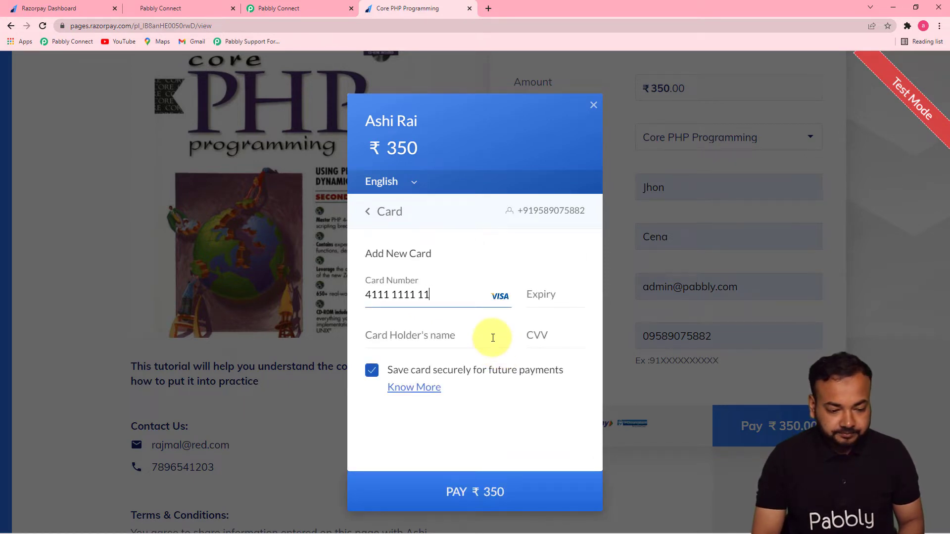
click(551, 303)
text(0126)
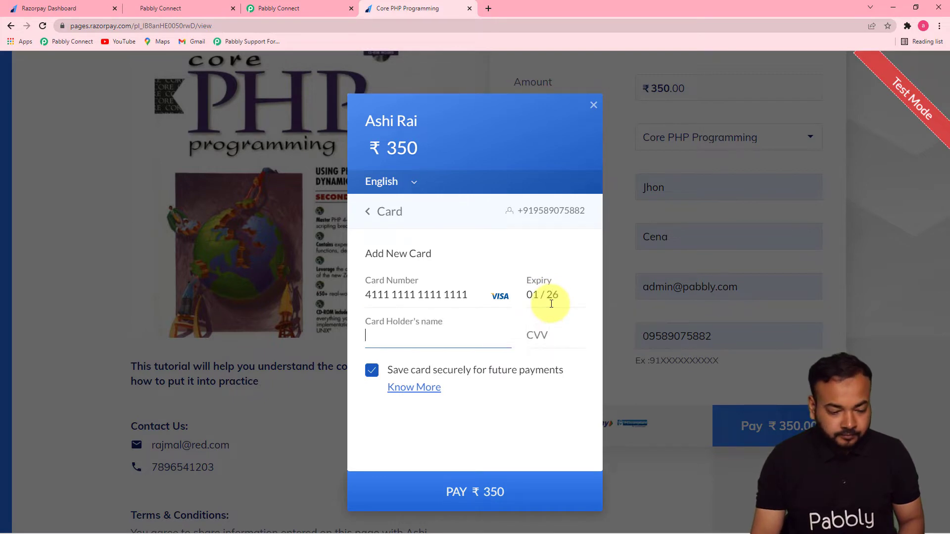
text(jhon)
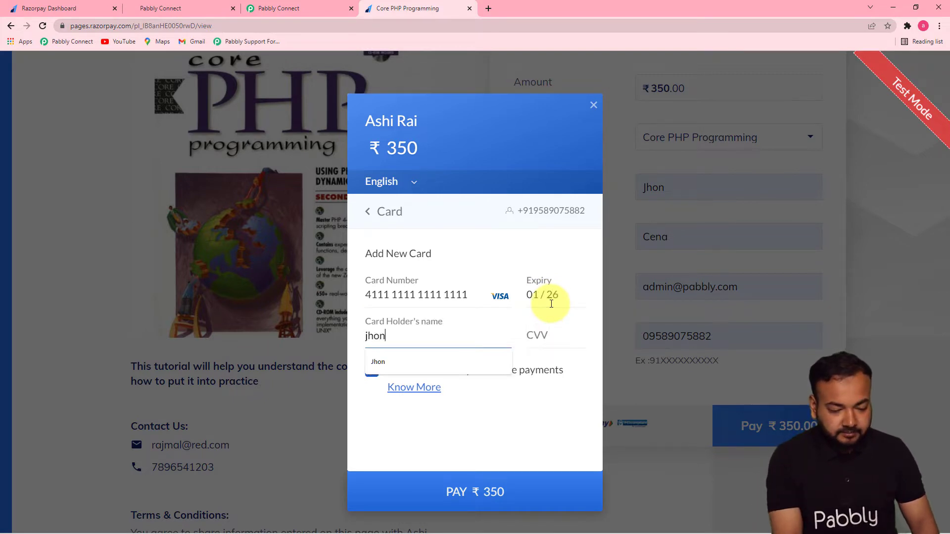
click(545, 335)
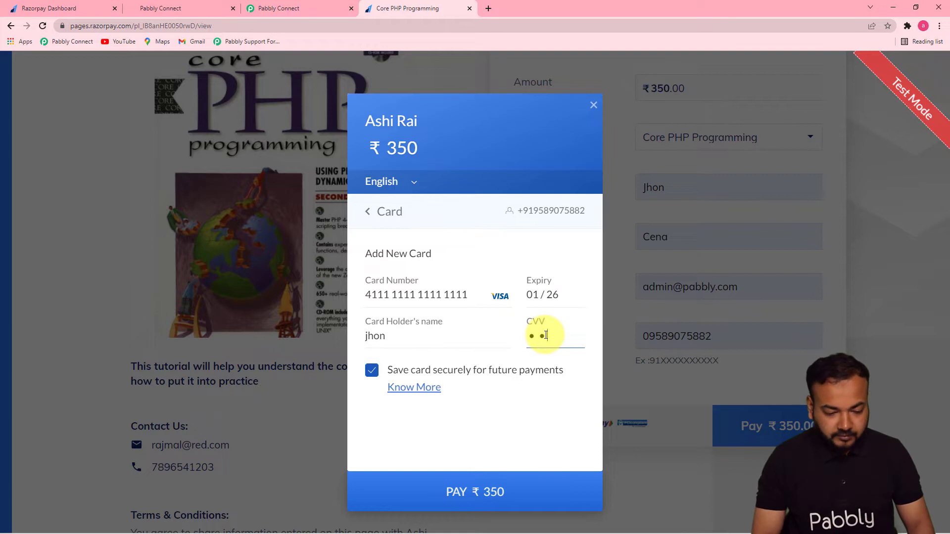
click(371, 371)
click(483, 491)
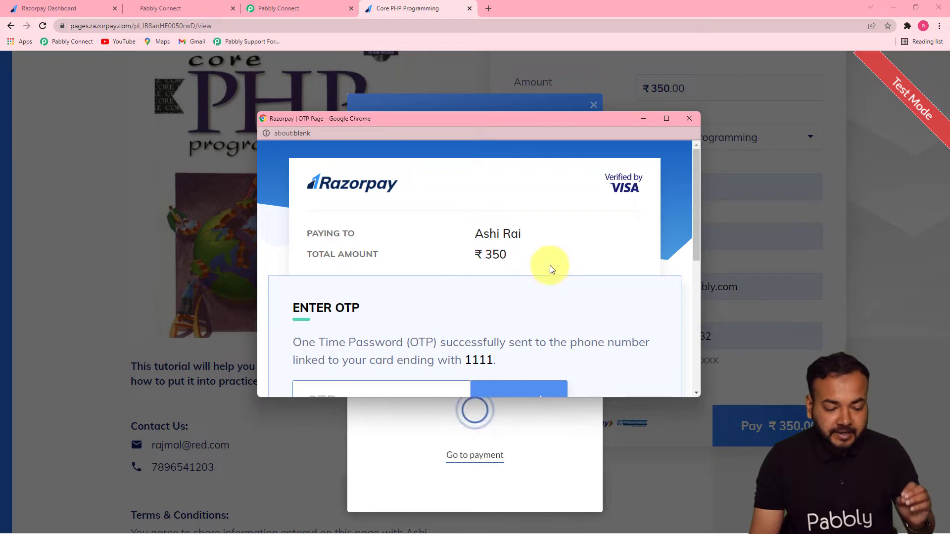
Cancel the test payment from the OTP page, confirm the cancellation, and close the checkout.
drag(696, 237, 703, 334)
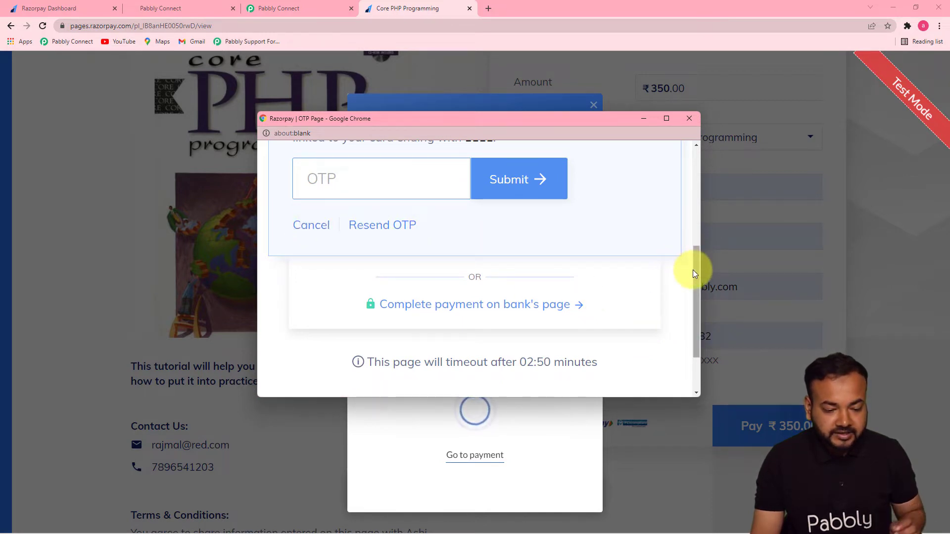
drag(697, 286, 691, 260)
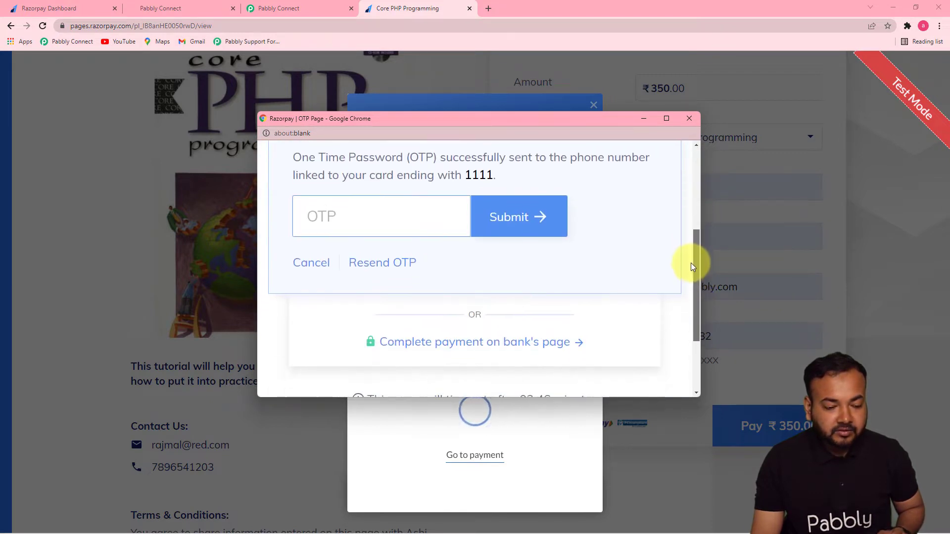
click(313, 257)
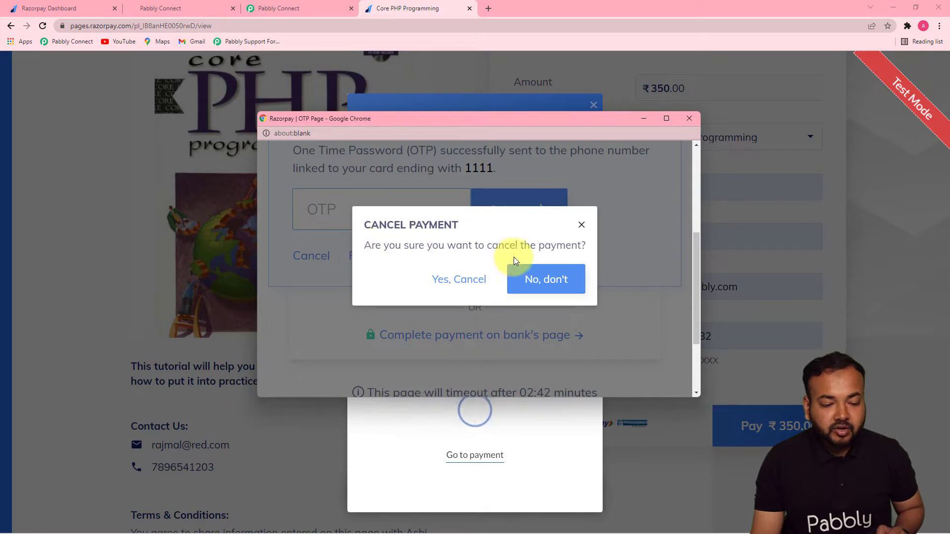
click(455, 280)
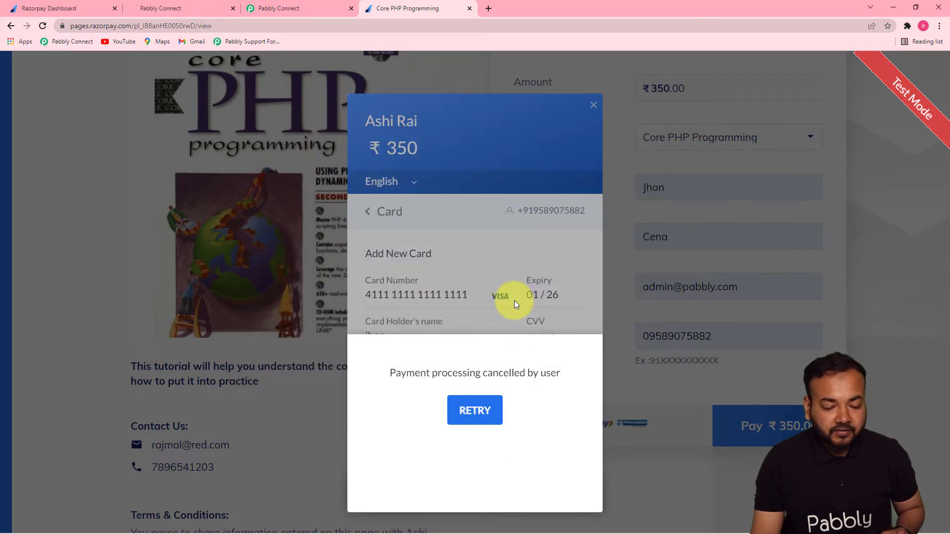
key(Escape)
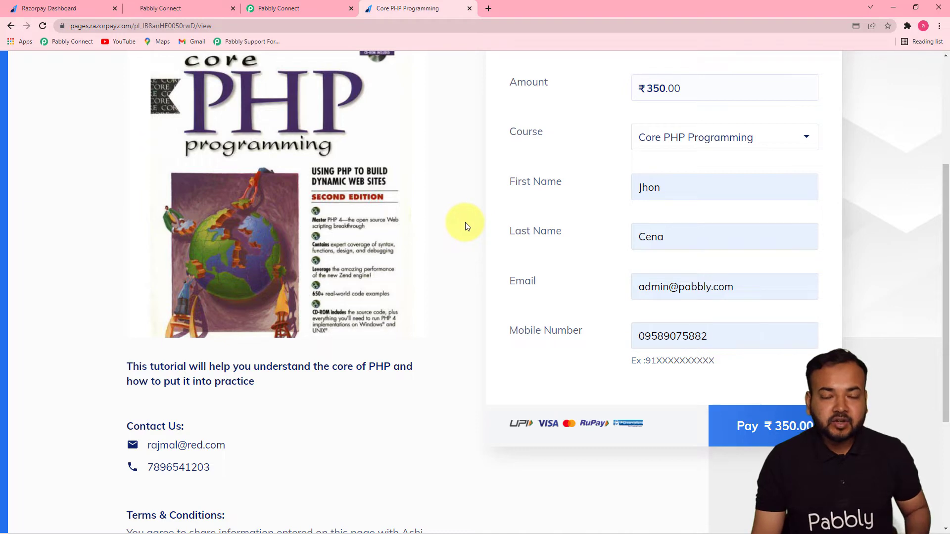
Return to the Pabbly Connect workflow and examine the trigger's received response for the payment event, customer details and error fields.
click(291, 10)
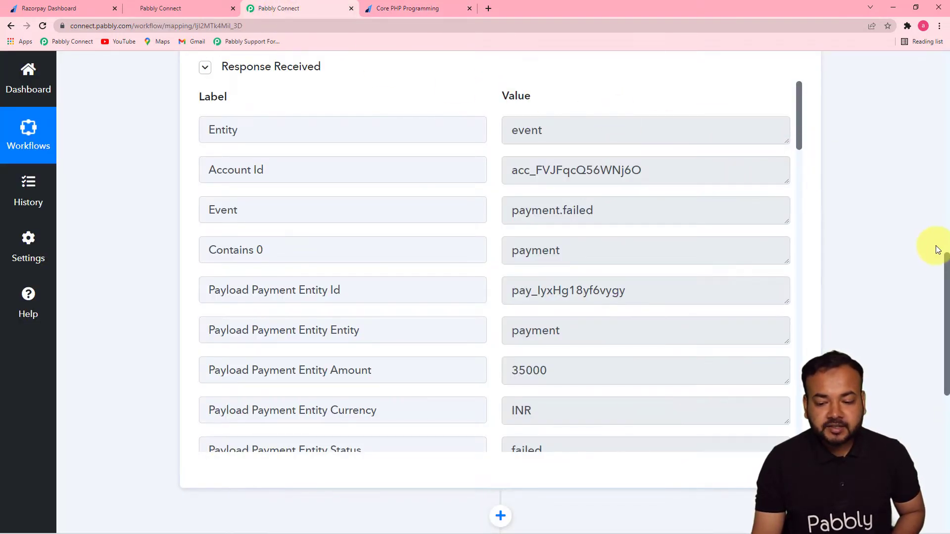
mouse_move(947, 268)
mouse_down()
mouse_move(945, 212)
mouse_move(947, 272)
mouse_up()
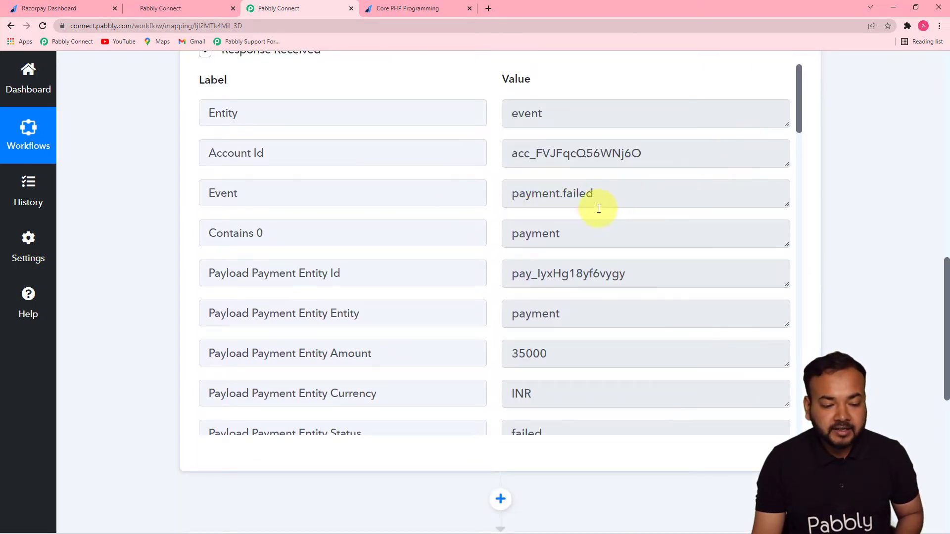
drag(799, 118, 800, 144)
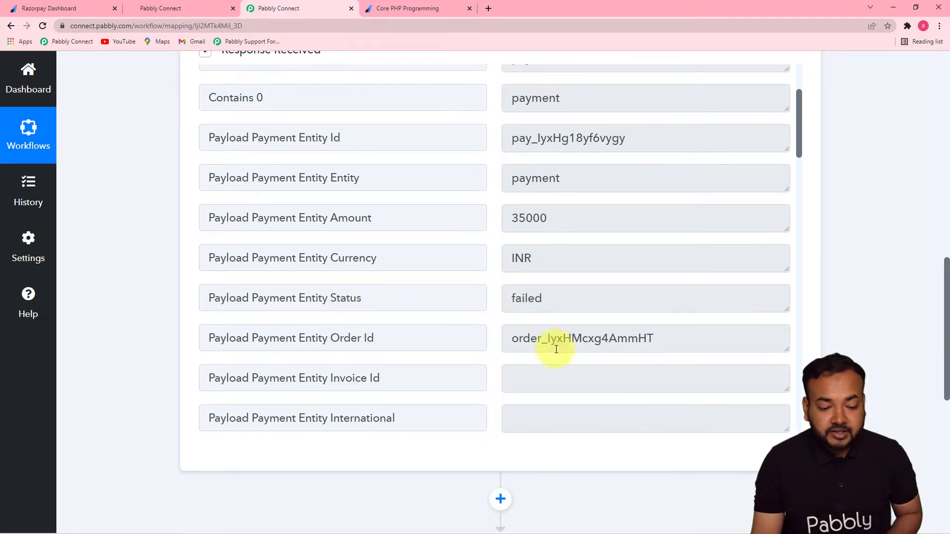
drag(797, 148, 835, 378)
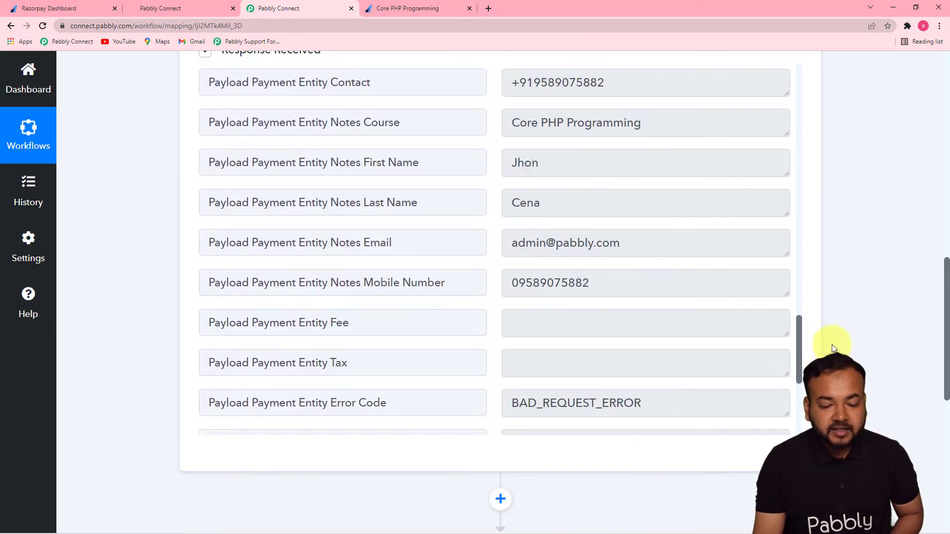
drag(797, 325, 801, 384)
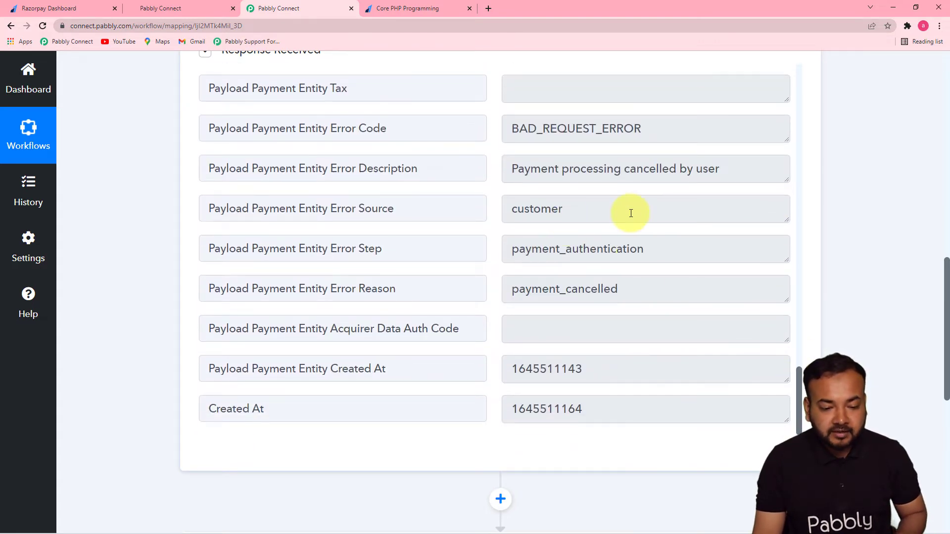
Find and choose Date/Time Formatter as the app for the workflow's second step.
drag(946, 276, 946, 348)
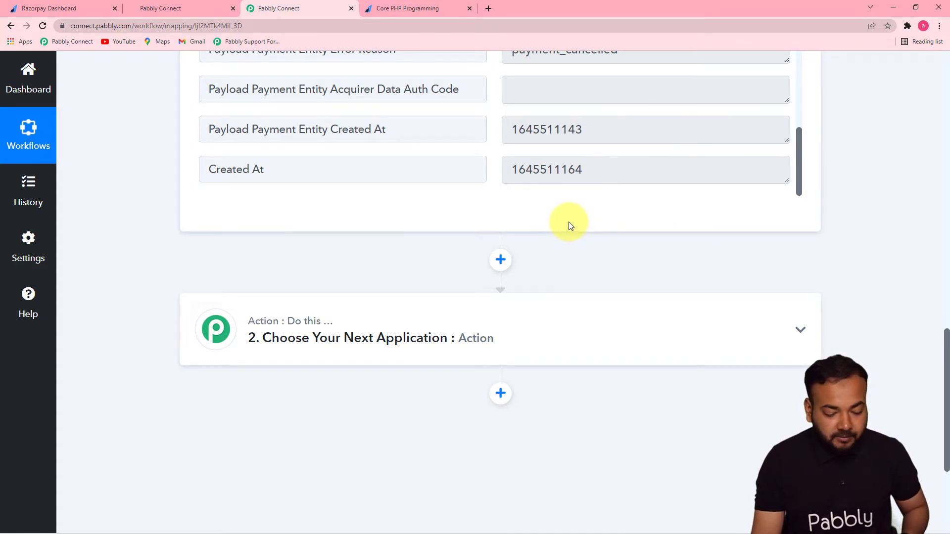
drag(942, 340, 946, 383)
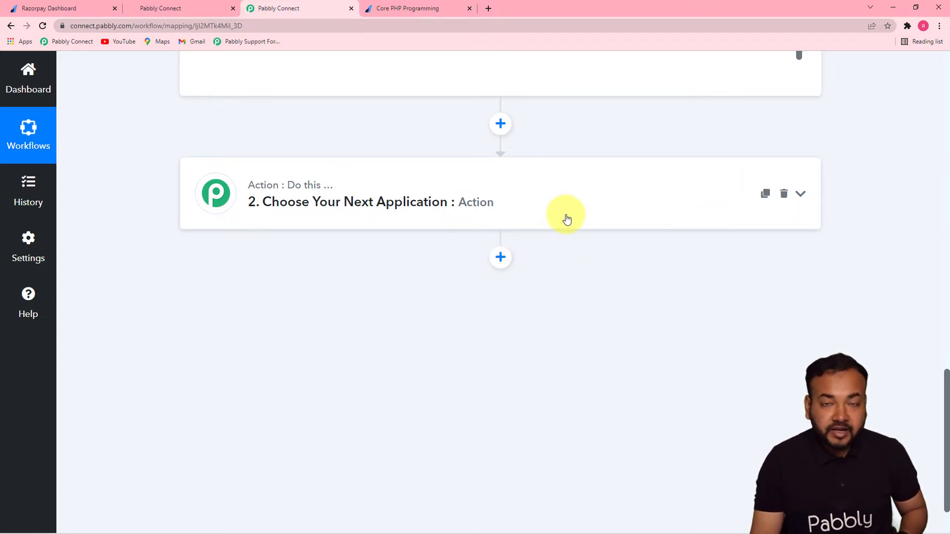
click(530, 197)
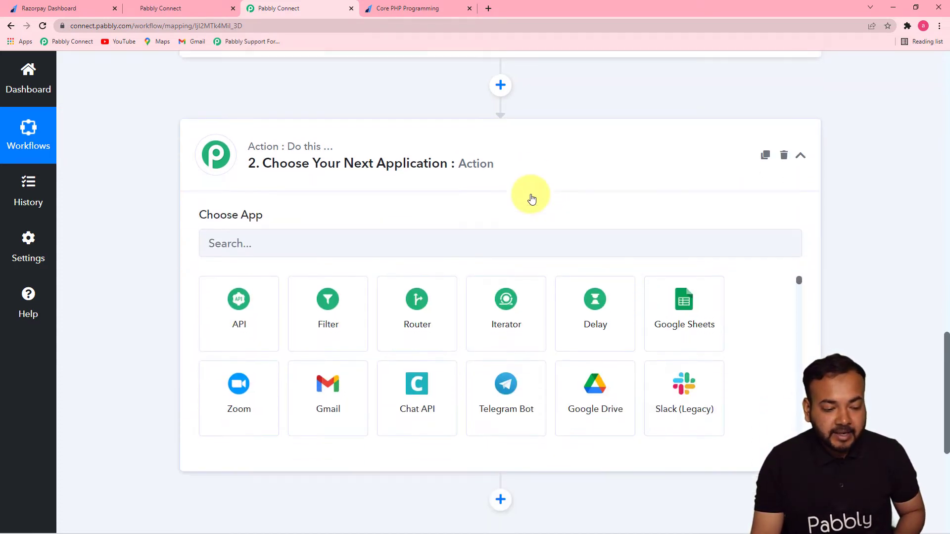
click(387, 229)
text(date)
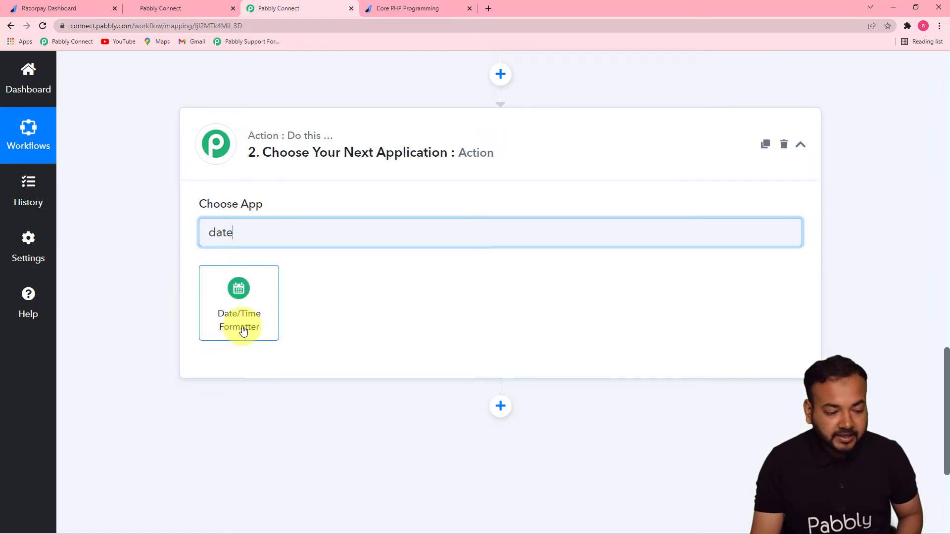
click(243, 331)
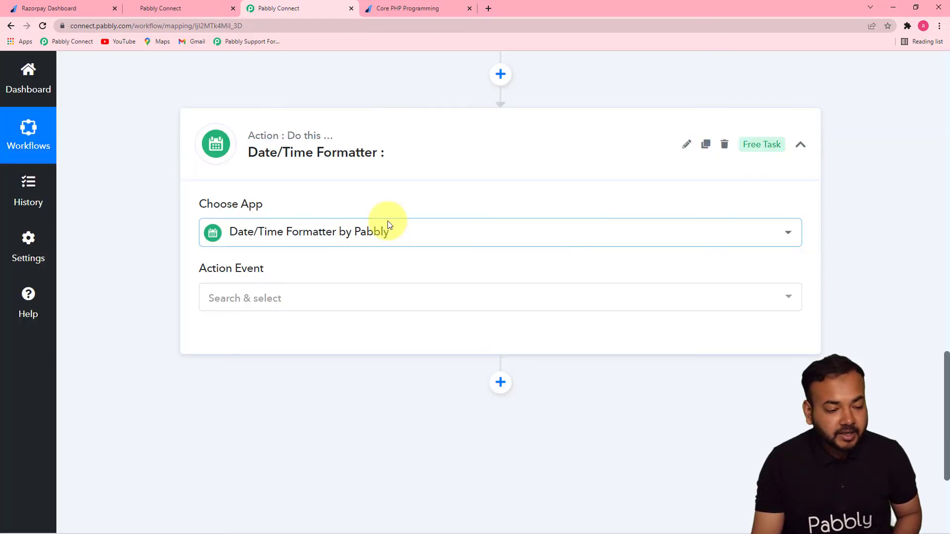
Set the Date/Time Formatter's action event to Add/Subtract Time and connect it.
click(408, 293)
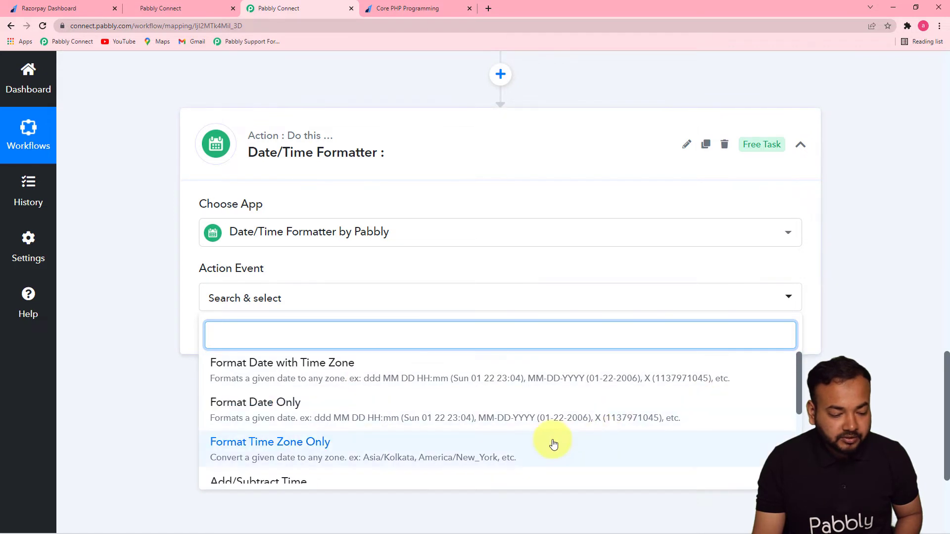
scroll(544, 439, down, 5)
scroll(543, 438, up, 5)
scroll(541, 436, down, 1)
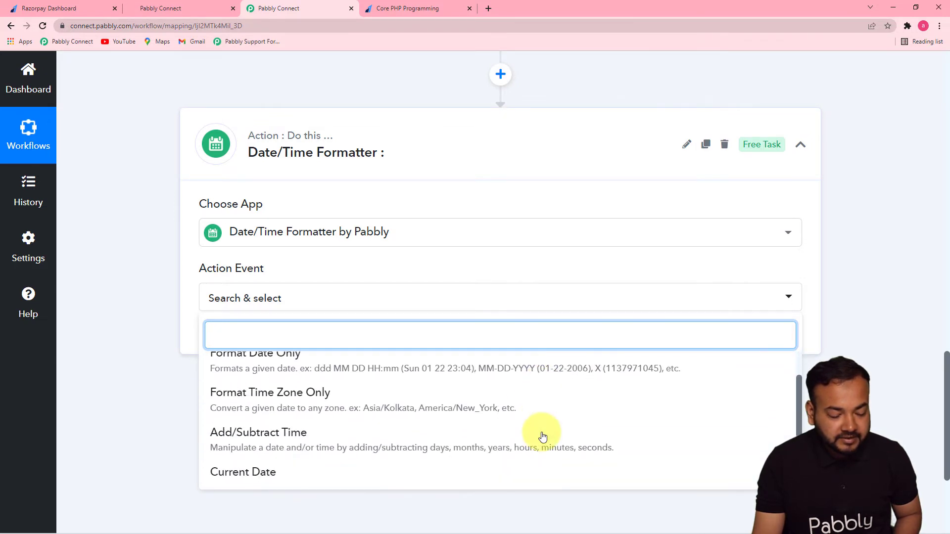
click(321, 445)
click(218, 336)
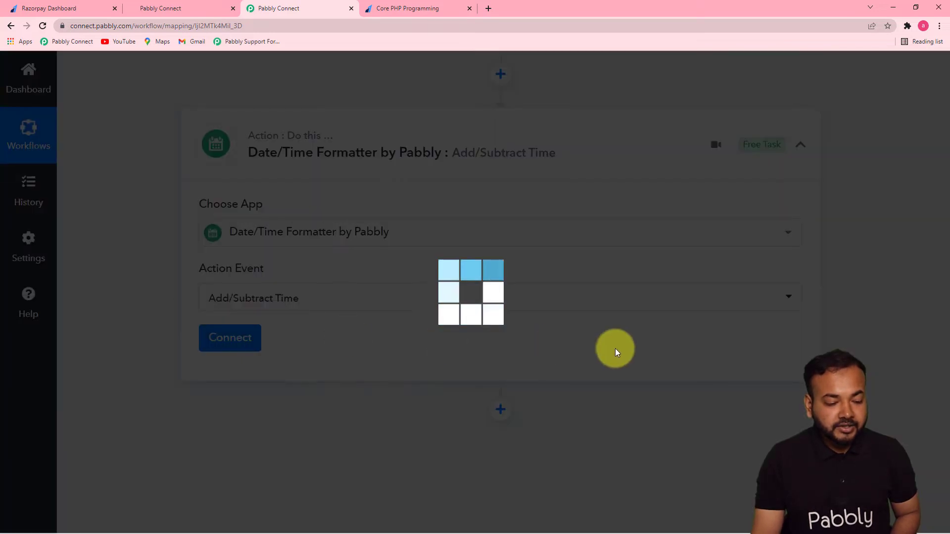
Compare the Add/Subtract Time step's date, format and expression fields with the Created At values in the Razorpay response.
drag(947, 320, 942, 382)
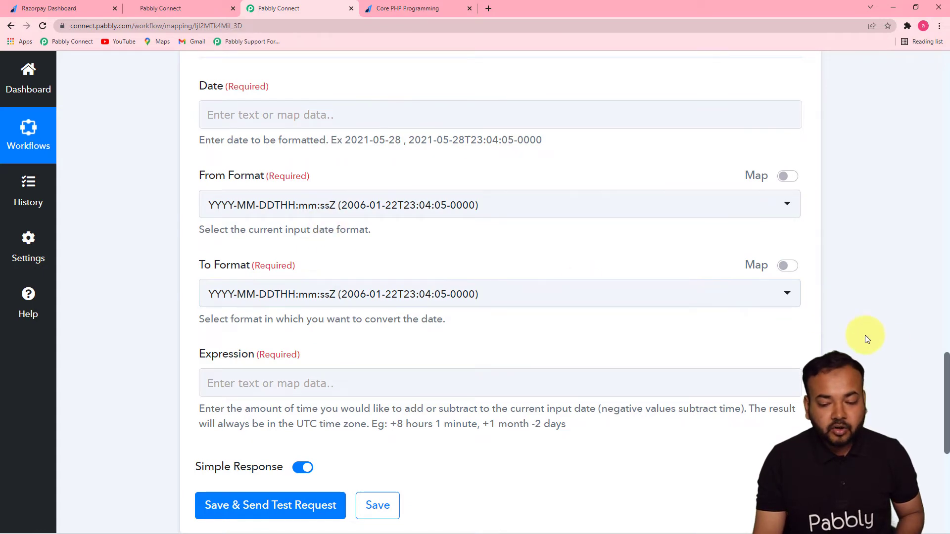
drag(946, 372, 931, 211)
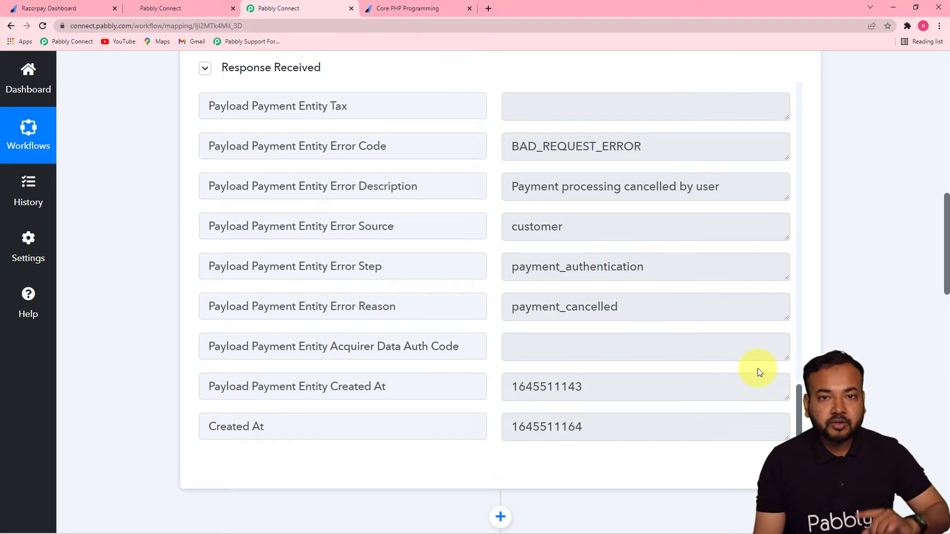
drag(946, 242, 942, 384)
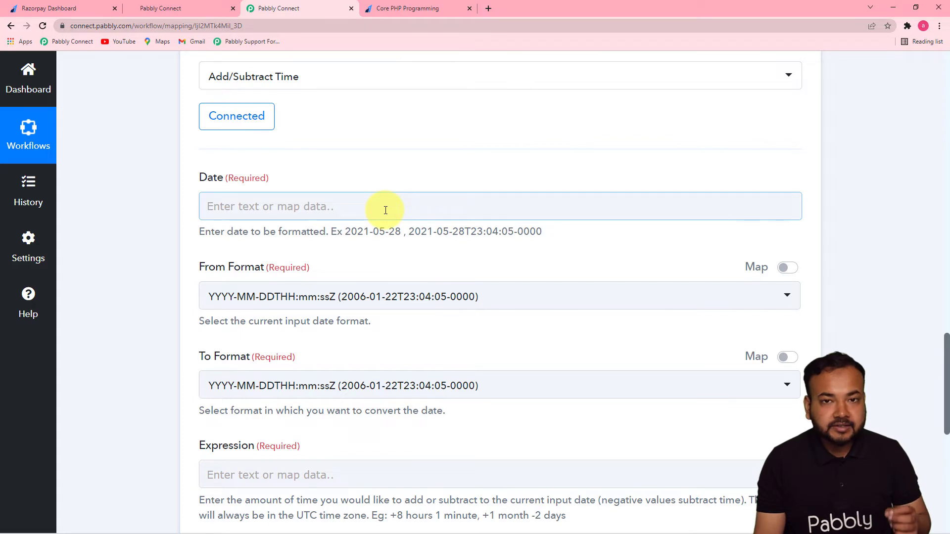
scroll(444, 184, up, 5)
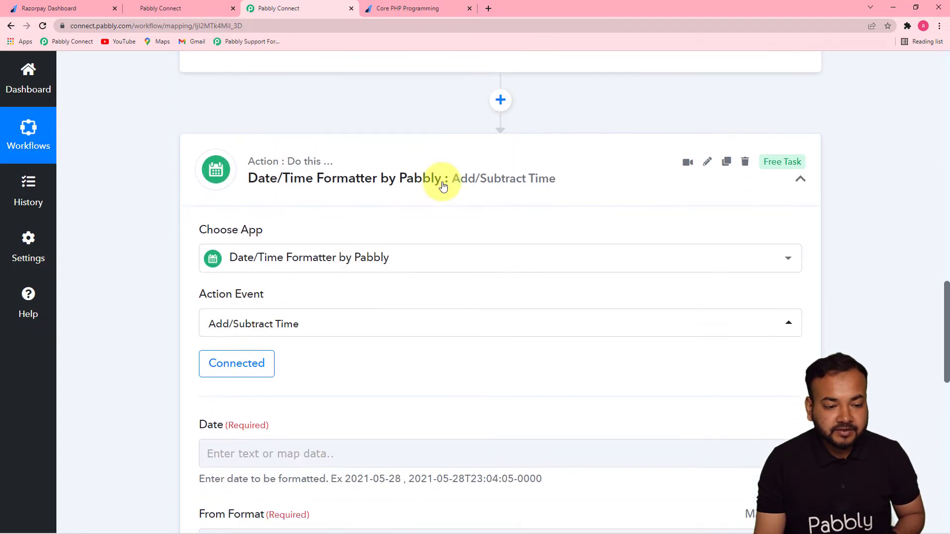
scroll(451, 272, up, 1)
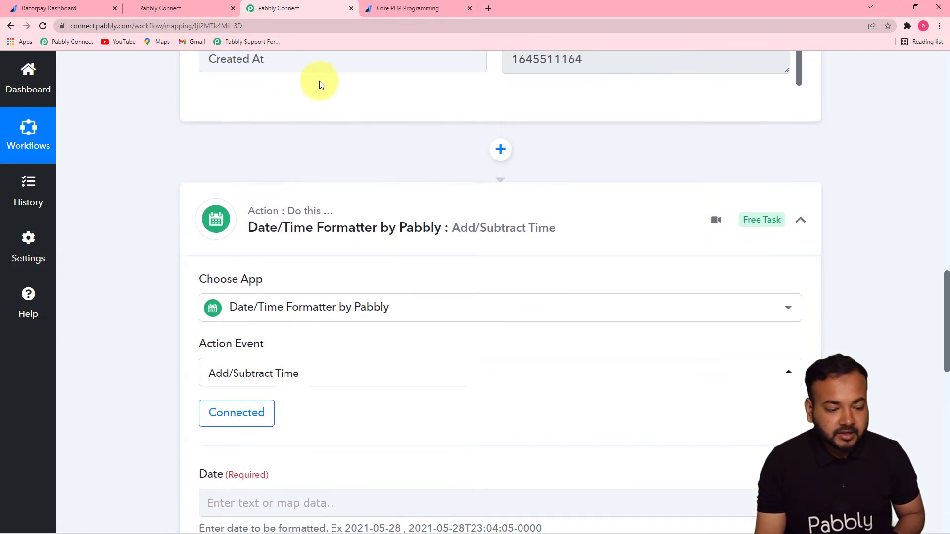
scroll(306, 272, up, 1)
drag(944, 274, 944, 325)
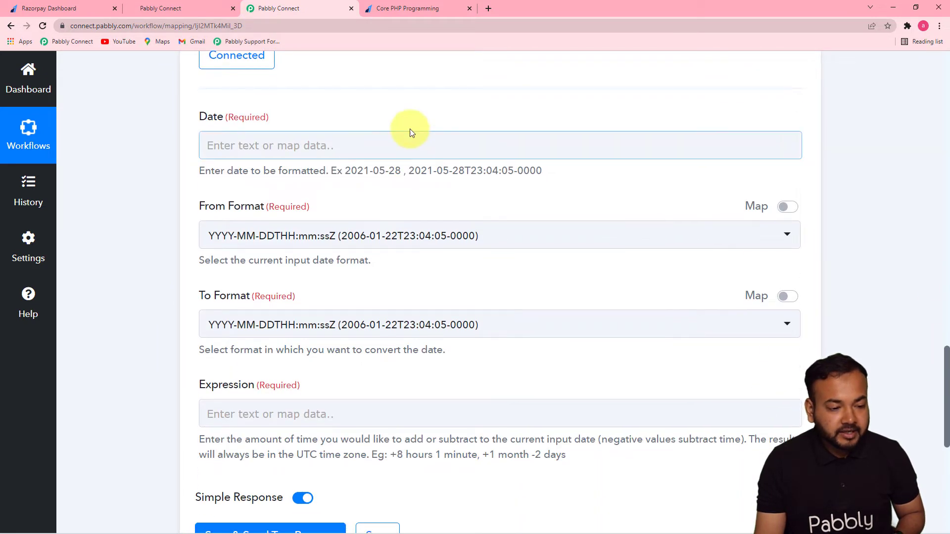
Map the Date field to the Created At value from the Razorpay: Payment Failed step.
click(339, 146)
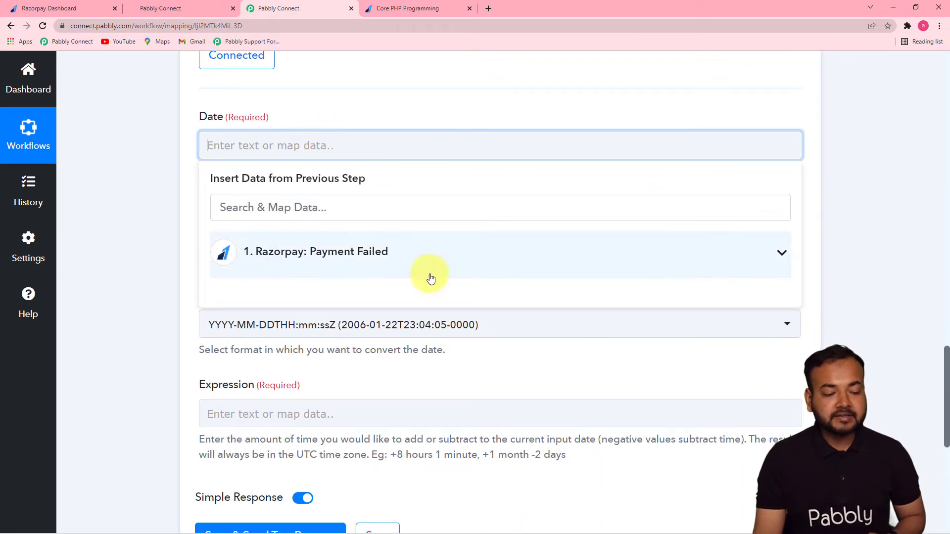
click(339, 260)
drag(798, 269, 802, 496)
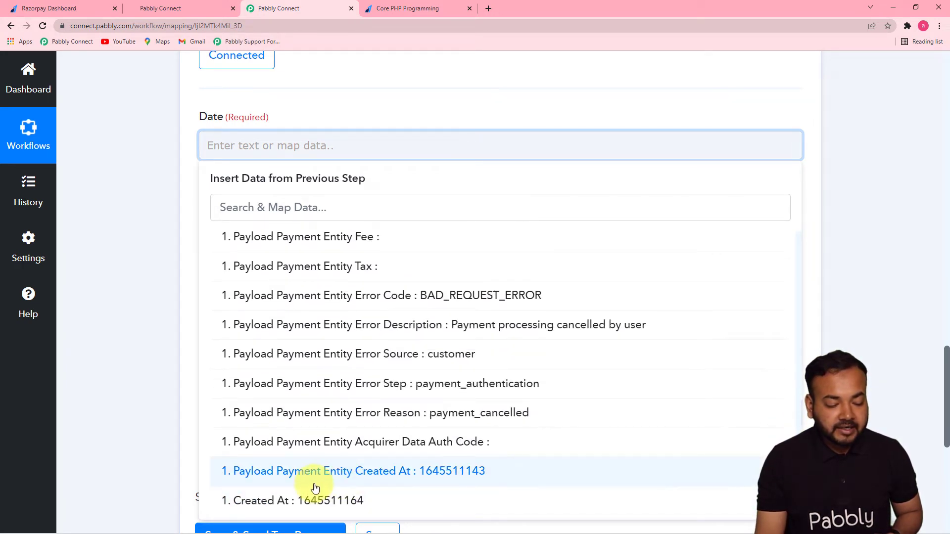
click(341, 501)
click(148, 291)
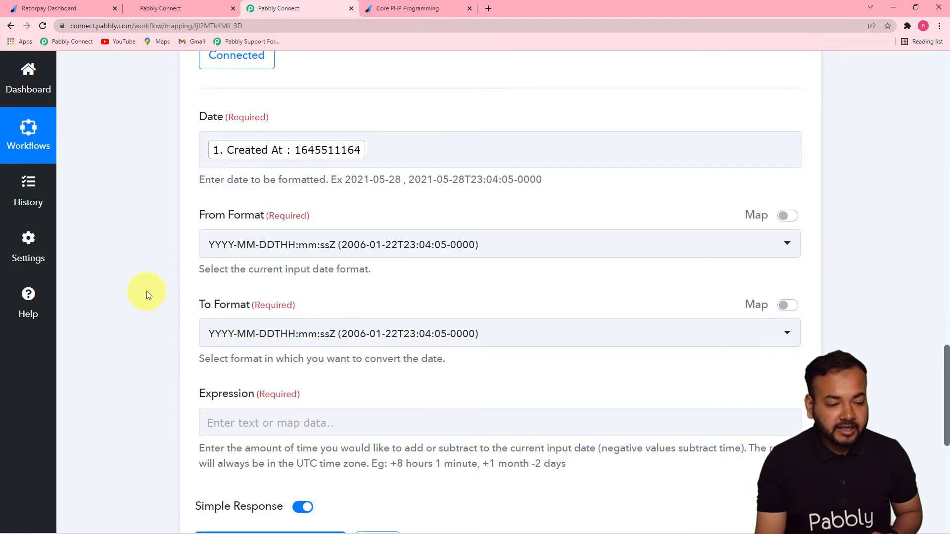
scroll(946, 366, down, 2)
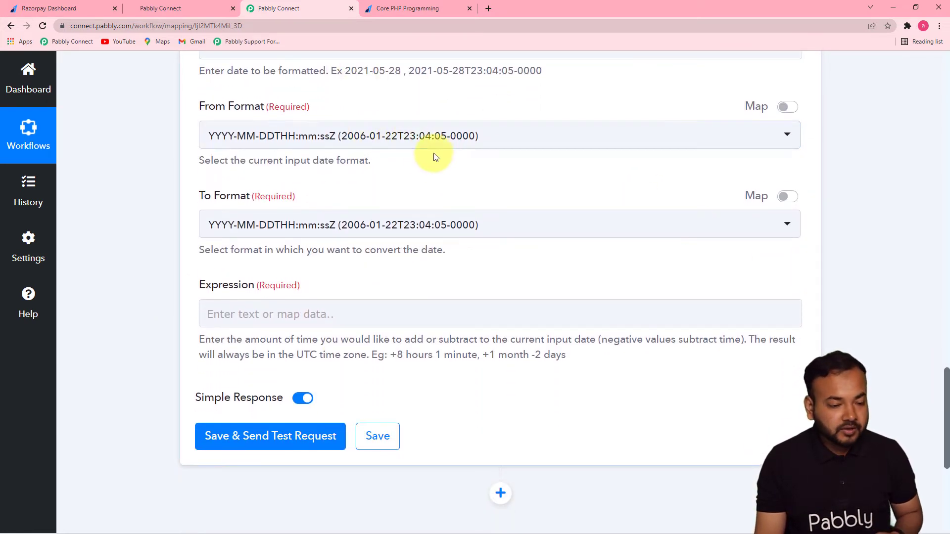
click(509, 149)
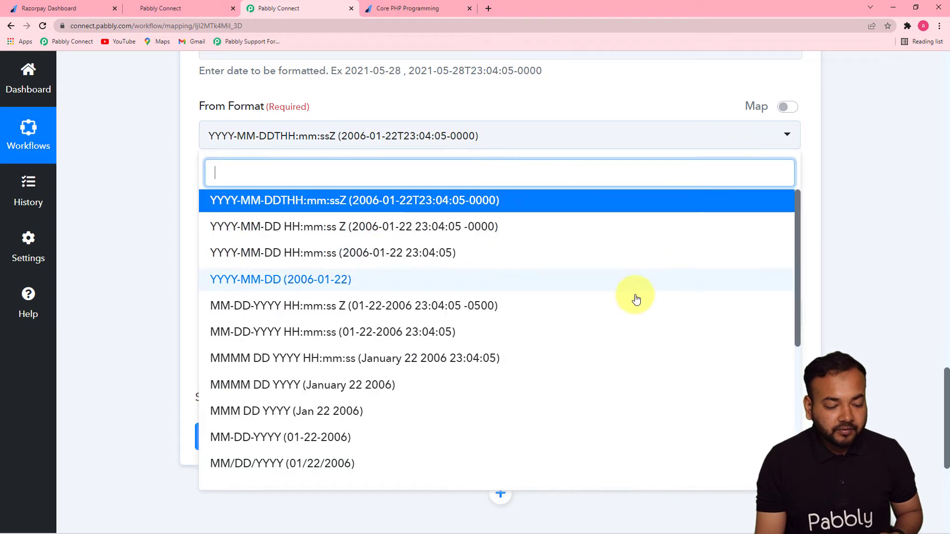
scroll(662, 306, down, 5)
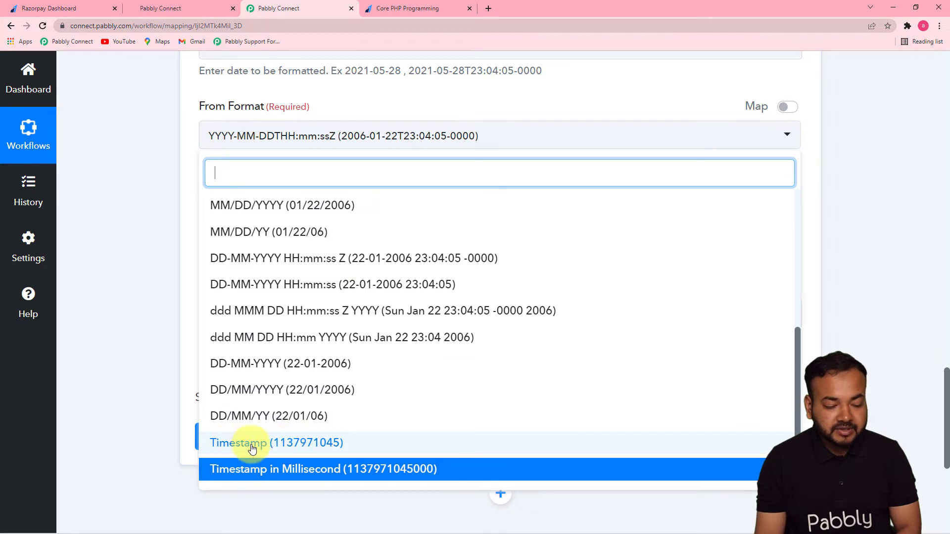
click(322, 445)
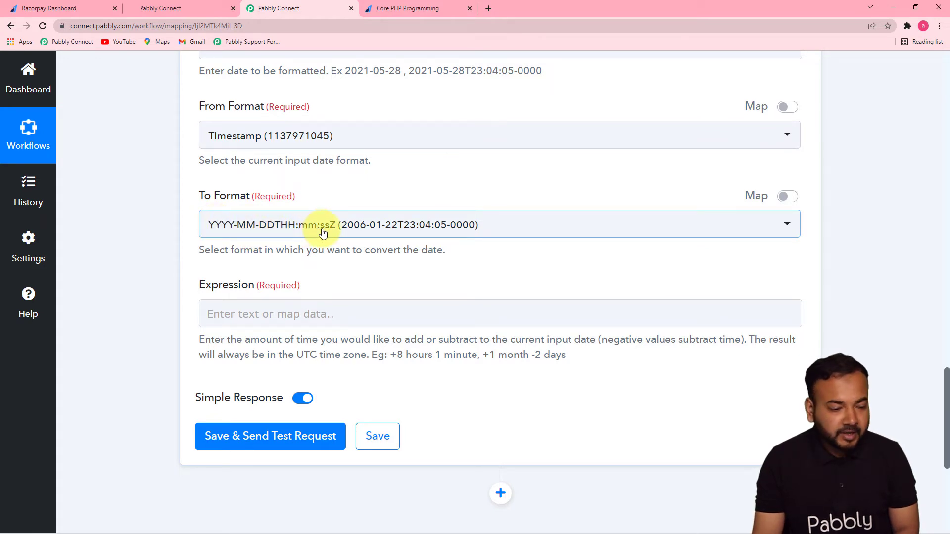
click(278, 309)
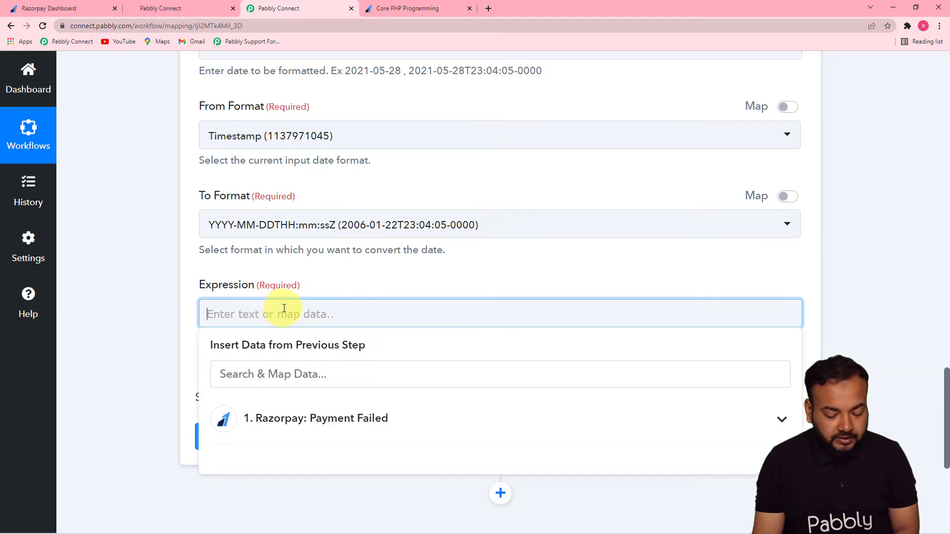
click(352, 225)
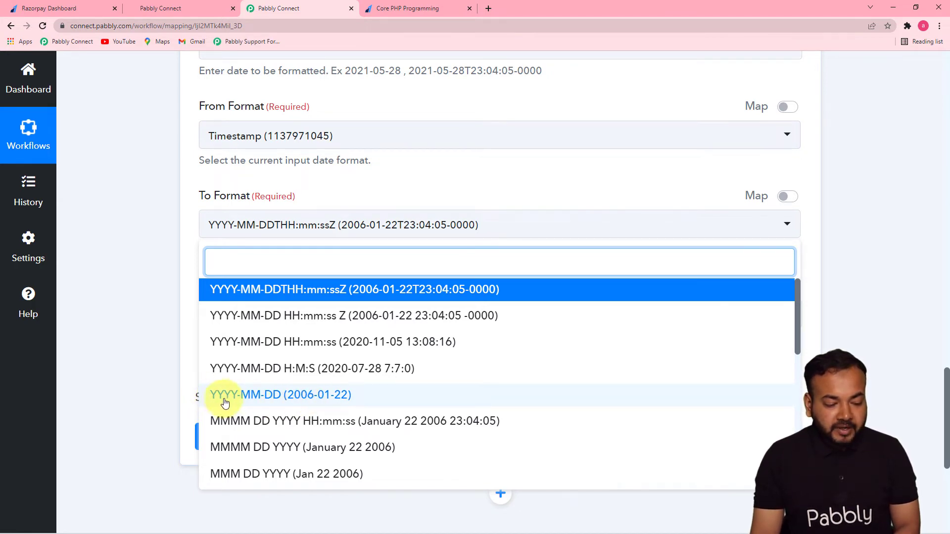
click(276, 396)
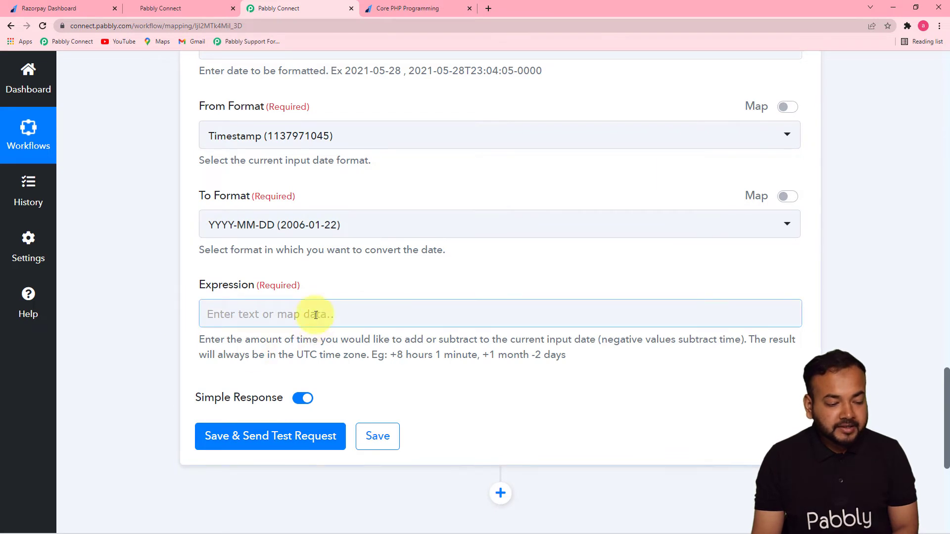
Enter +2 as the time expression, then save the step and send a test request.
click(314, 321)
click(391, 284)
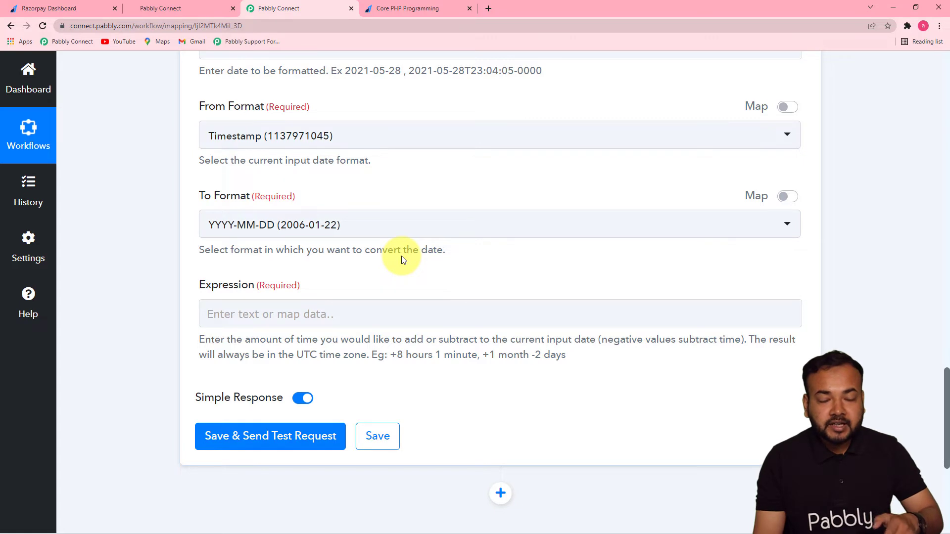
click(334, 328)
click(342, 314)
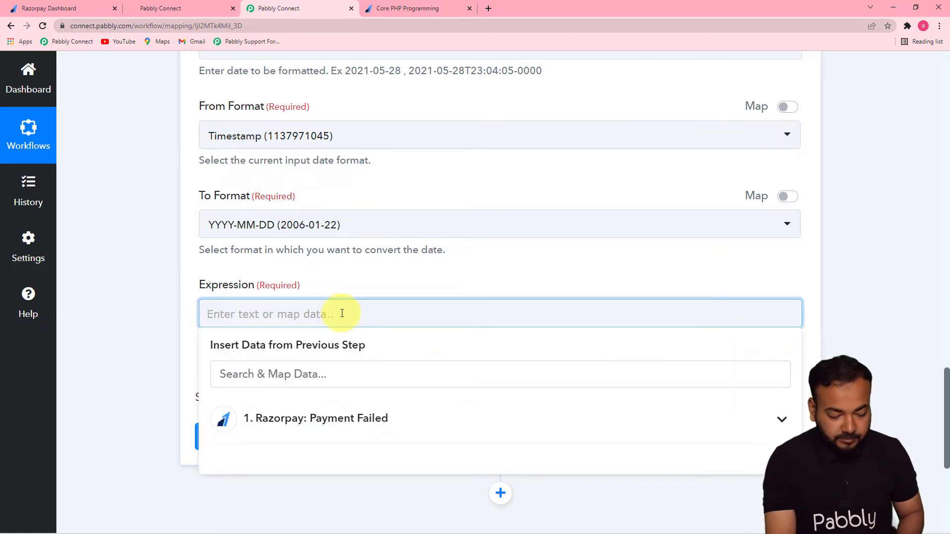
click(119, 300)
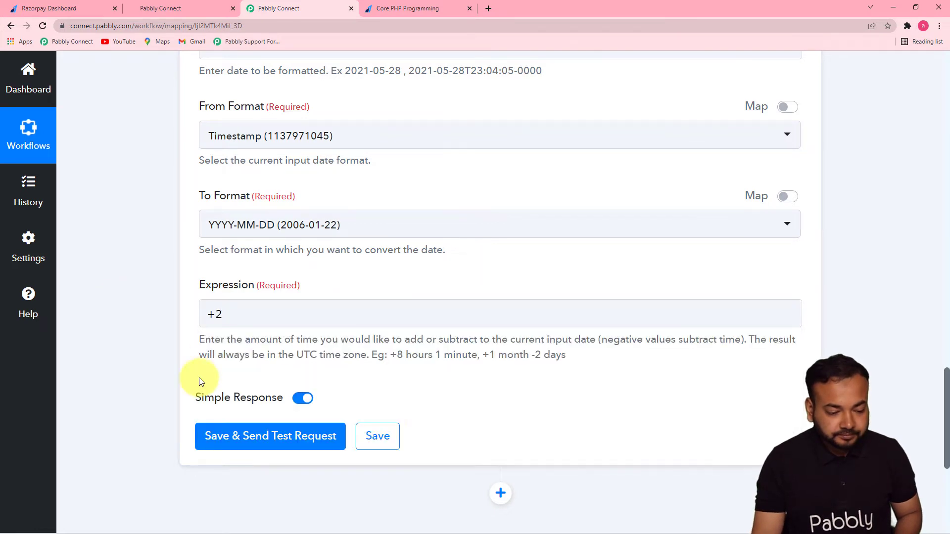
click(263, 428)
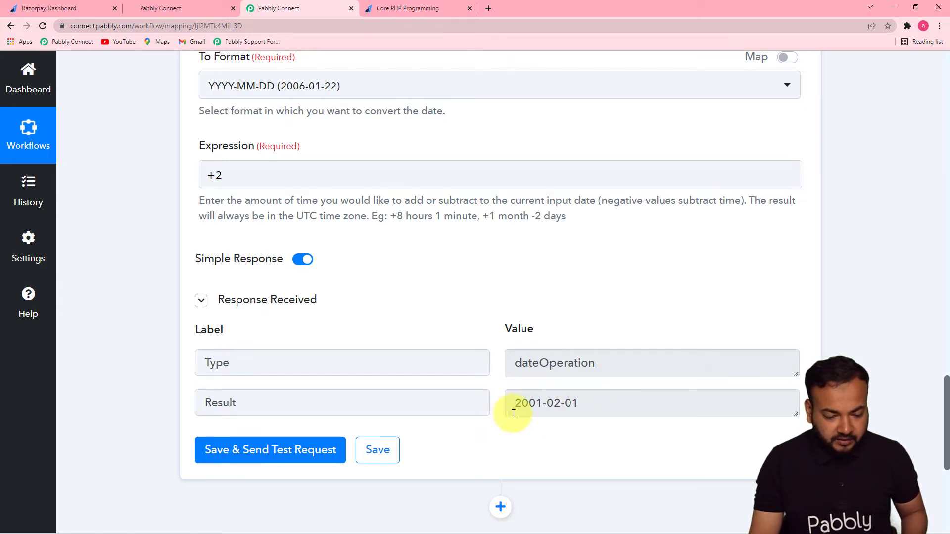
Correct the expression to +2 days, then save the step and send the test request again.
click(262, 176)
click(372, 257)
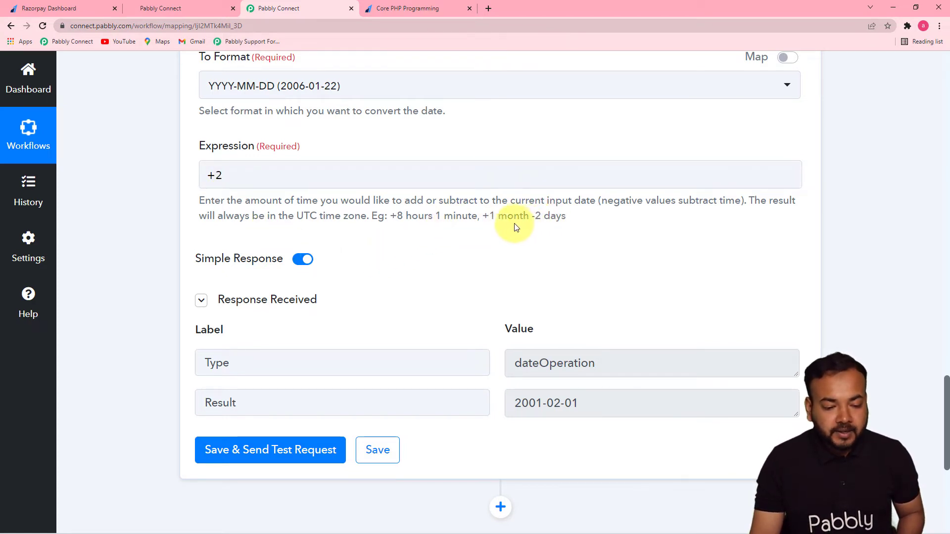
click(317, 177)
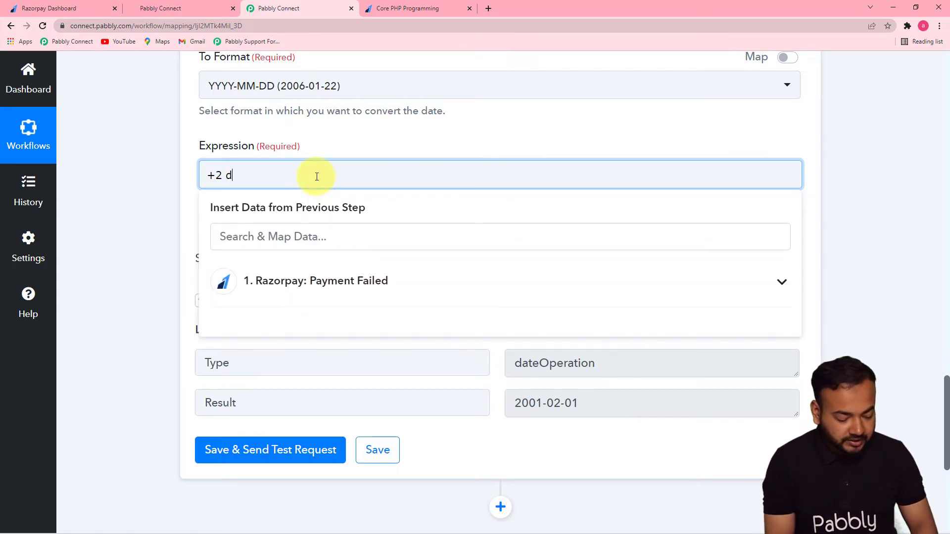
click(111, 150)
scroll(144, 238, down, 1)
click(219, 391)
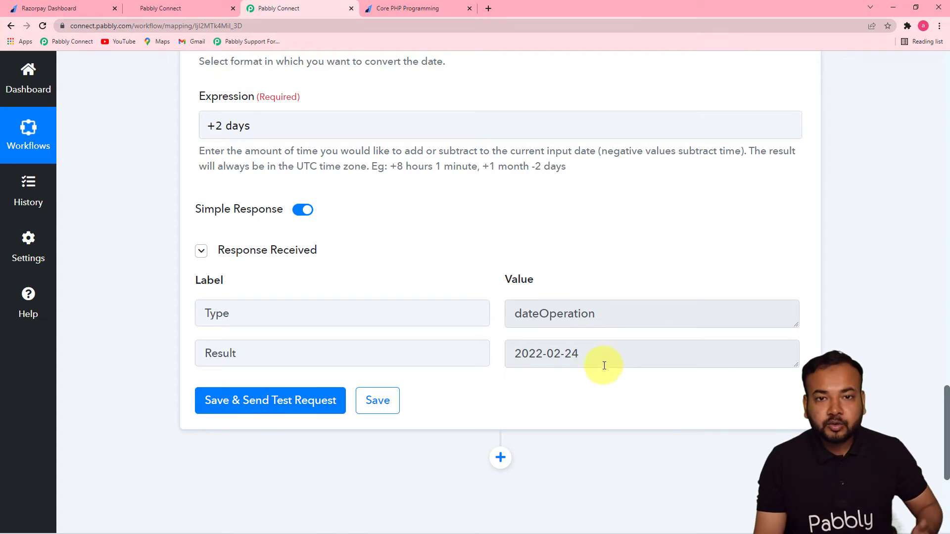
Add another action step after the Date/Time Formatter and choose HighLevel as its app.
drag(946, 394, 946, 452)
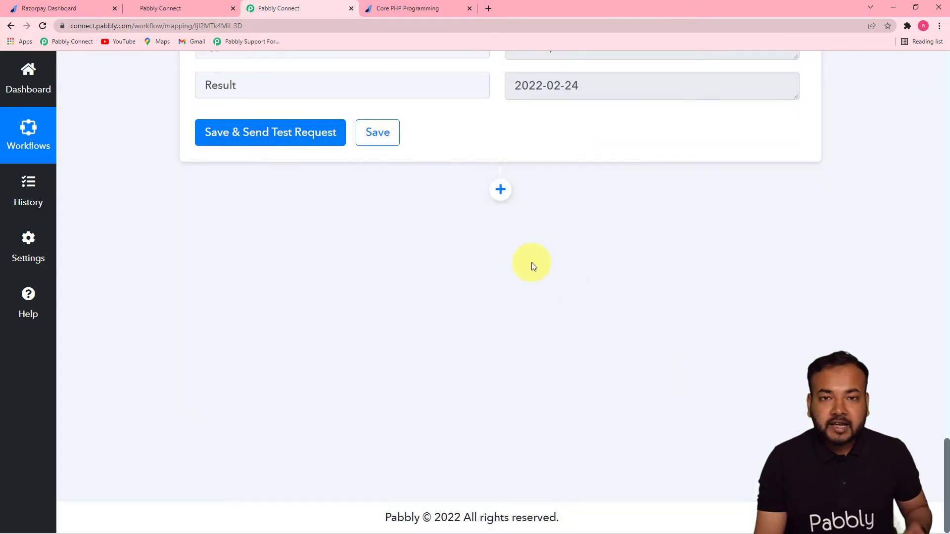
click(501, 195)
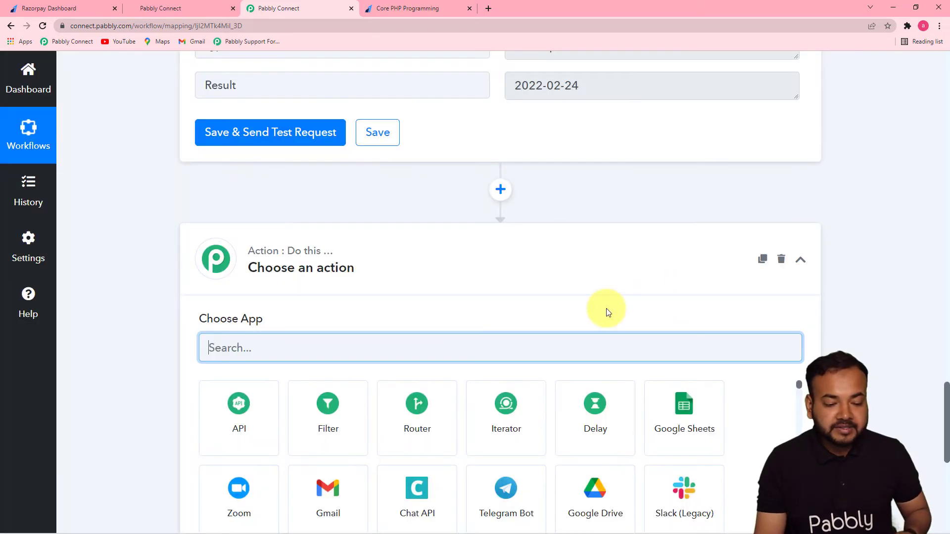
drag(943, 398, 945, 439)
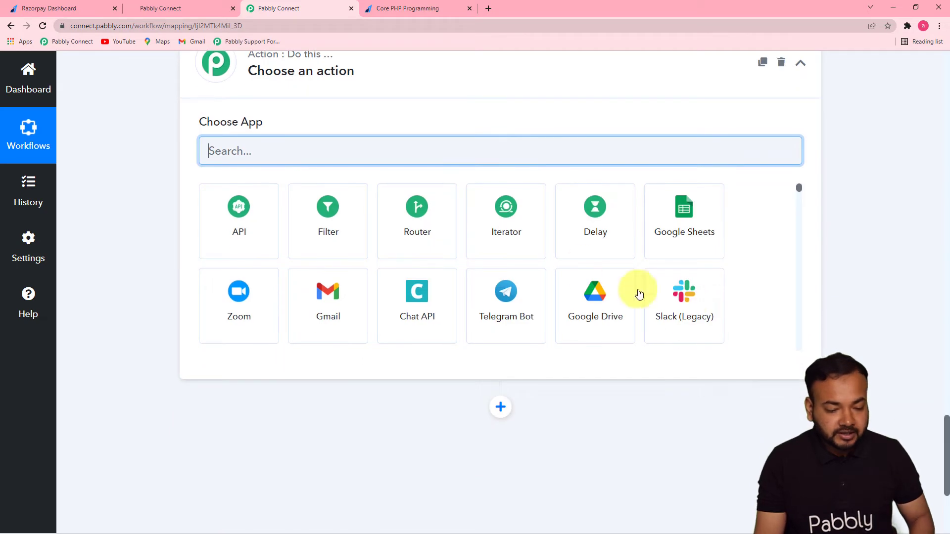
text(high)
click(256, 246)
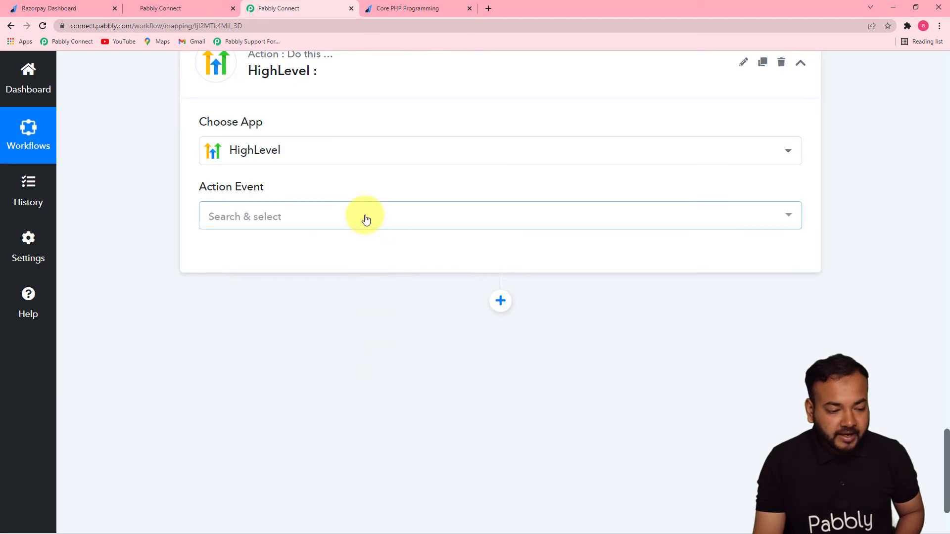
Set the HighLevel action event to Create Task and start adding a new connection.
click(366, 219)
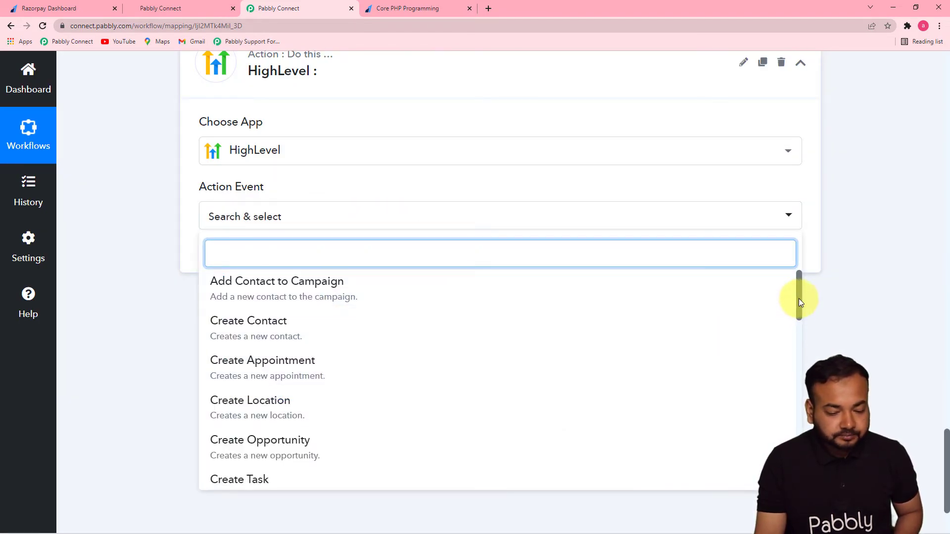
drag(797, 301, 728, 325)
click(267, 396)
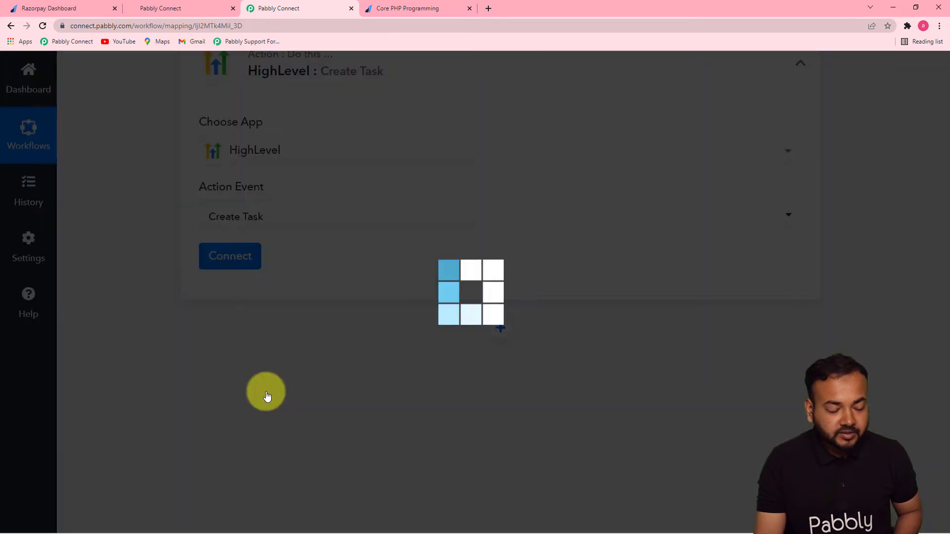
click(233, 257)
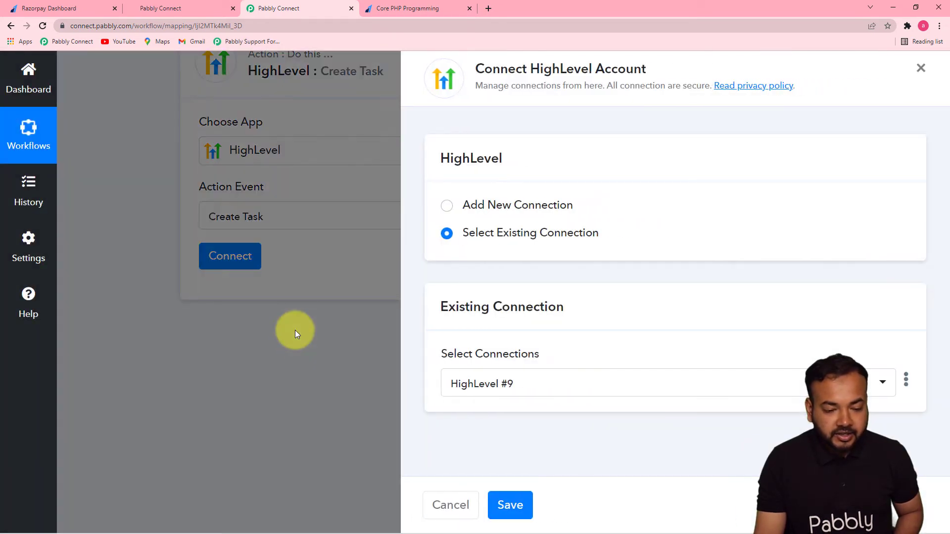
click(446, 207)
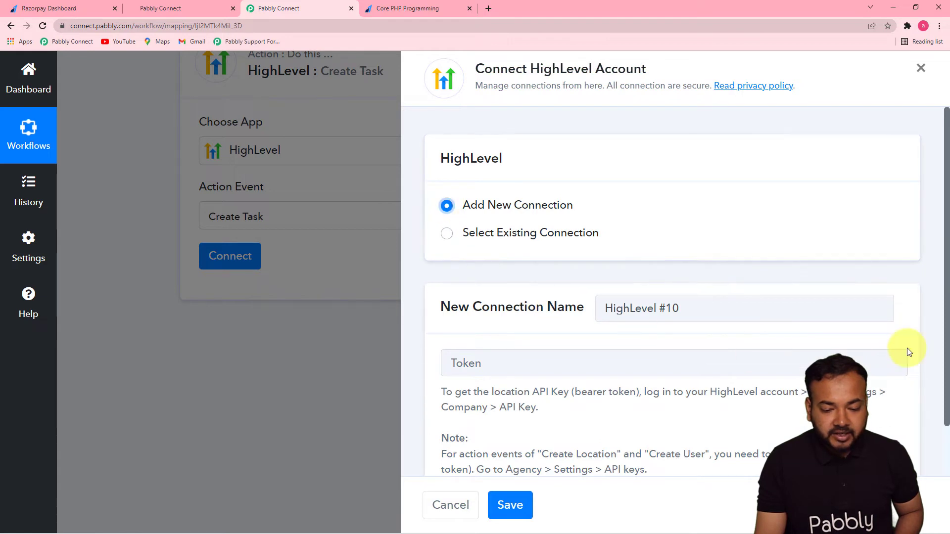
scroll(947, 318, down, 2)
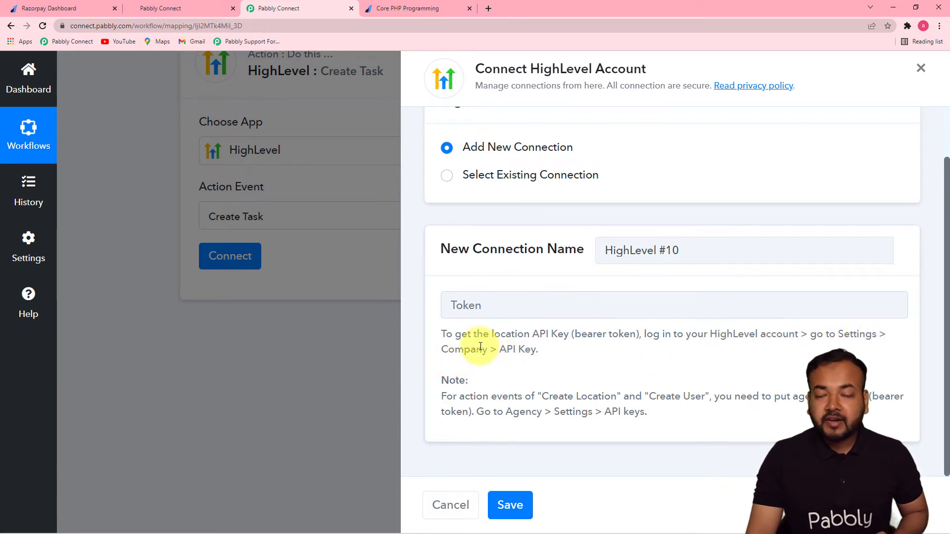
Switch to GoHighLevel, open the API Keys page in the agency settings and copy the New Agency Key.
click(191, 12)
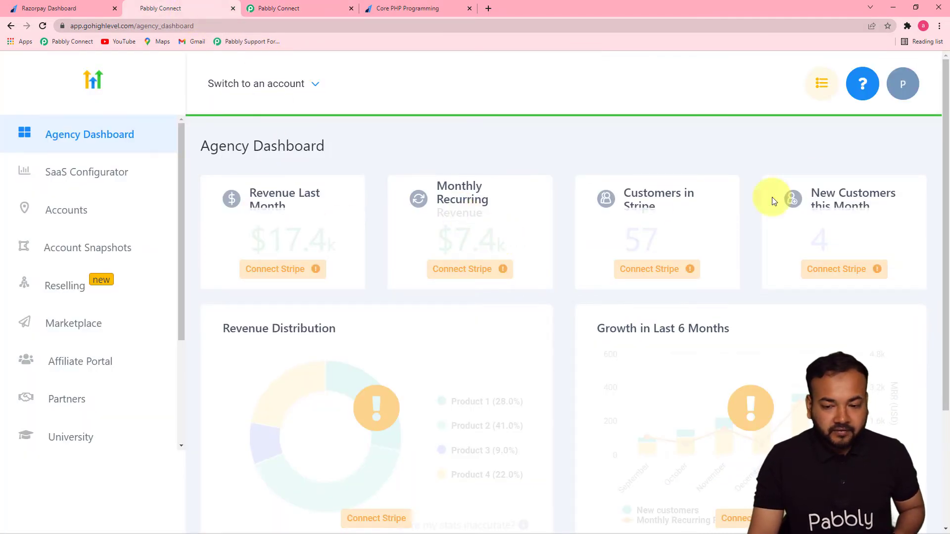
click(899, 102)
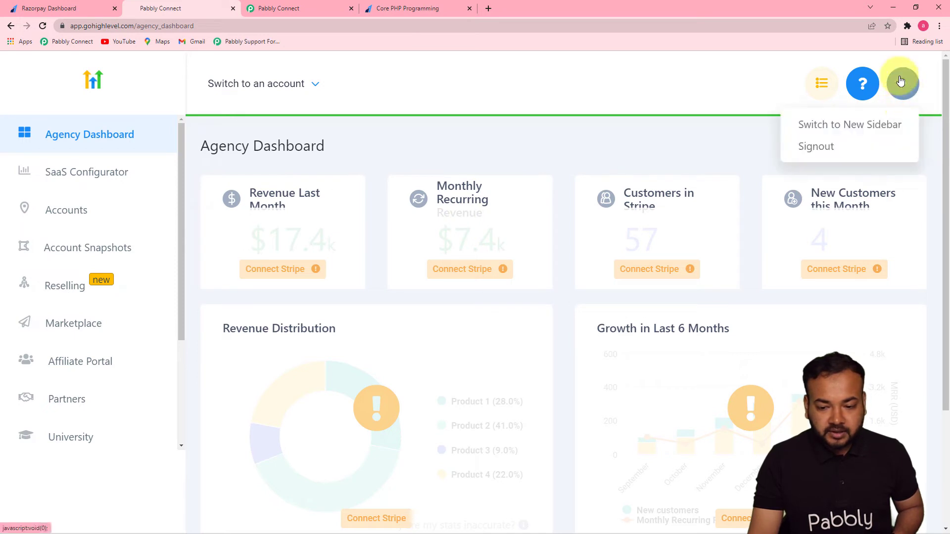
drag(180, 184, 148, 365)
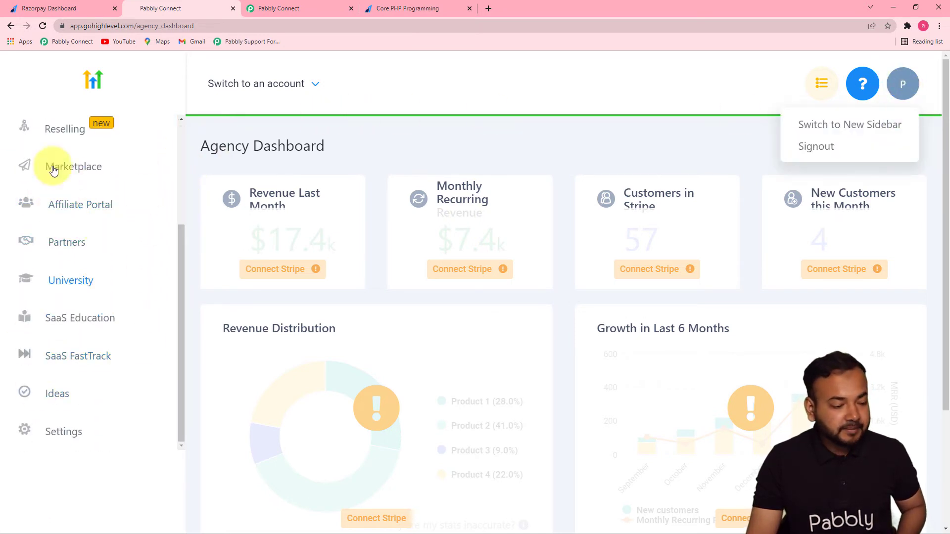
click(66, 440)
click(66, 440)
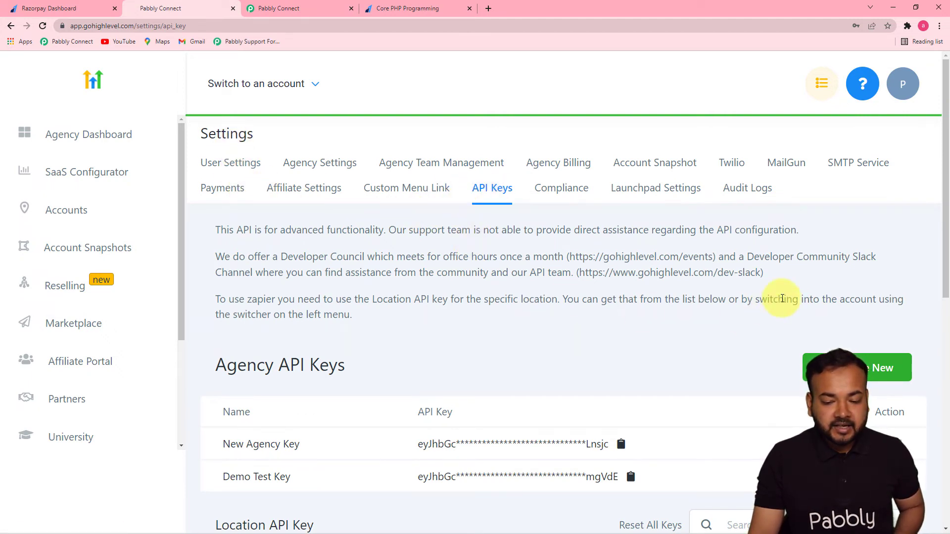
drag(940, 241, 944, 327)
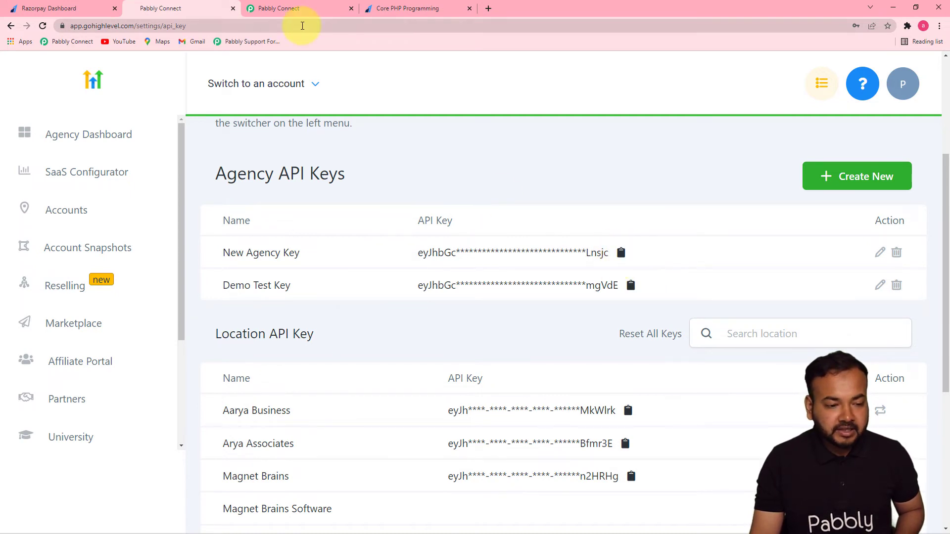
Return to Pabbly Connect, paste the agency API key as the new HighLevel connection's token and save the connection.
click(304, 8)
right_click(485, 305)
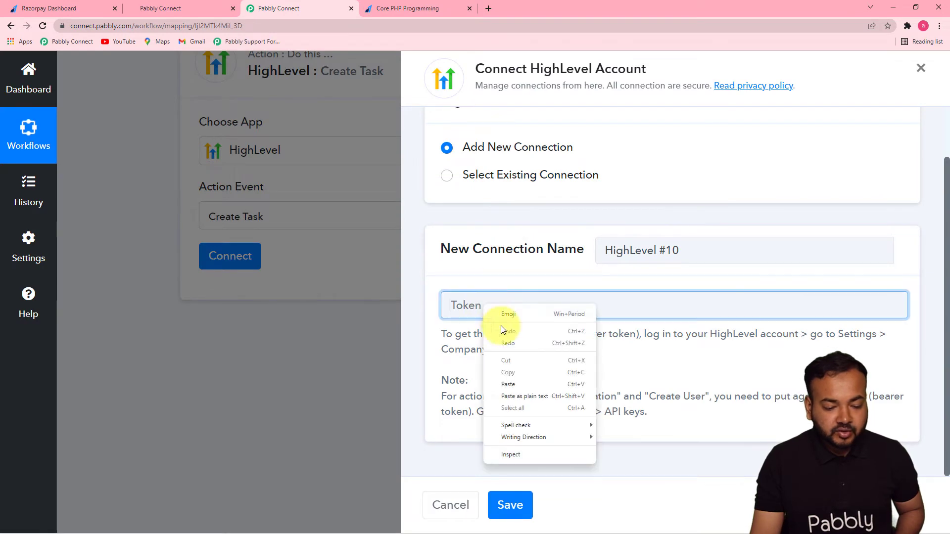
click(518, 385)
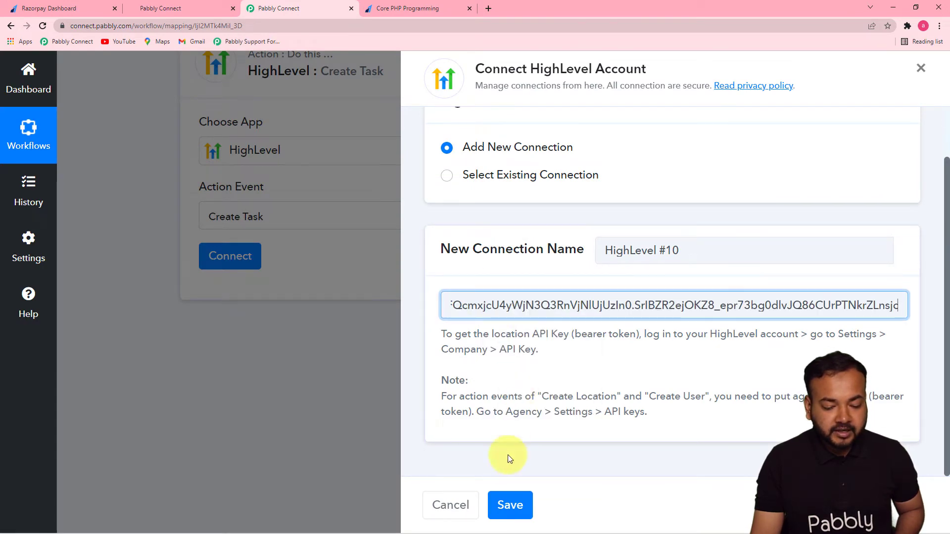
click(510, 504)
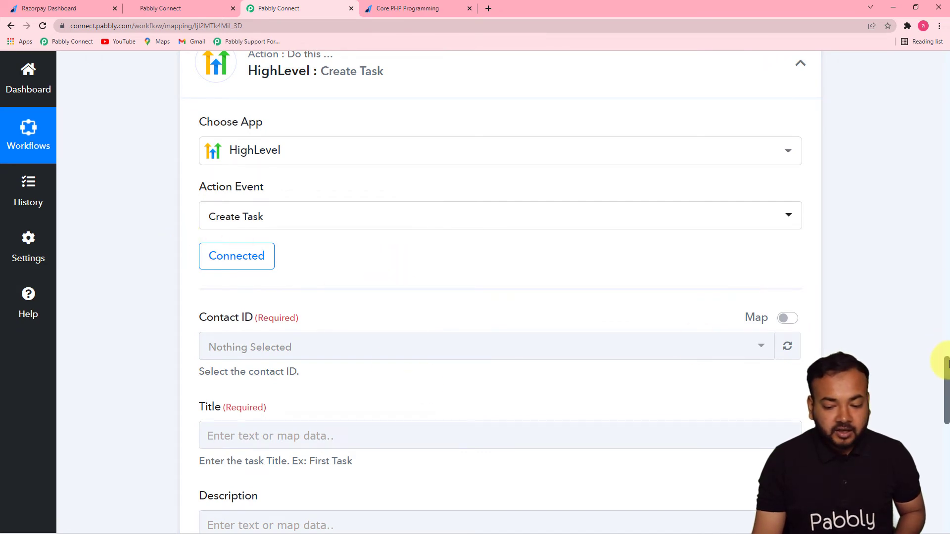
drag(947, 366, 948, 414)
drag(946, 419, 948, 381)
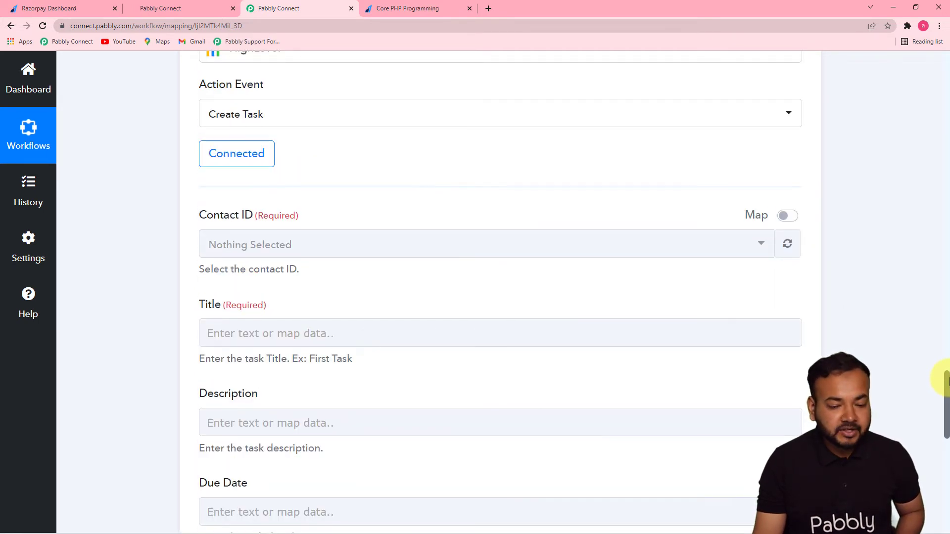
Set the Contact ID of the HighLevel Create Task action to the ninth contact's email in the list.
drag(947, 393, 934, 153)
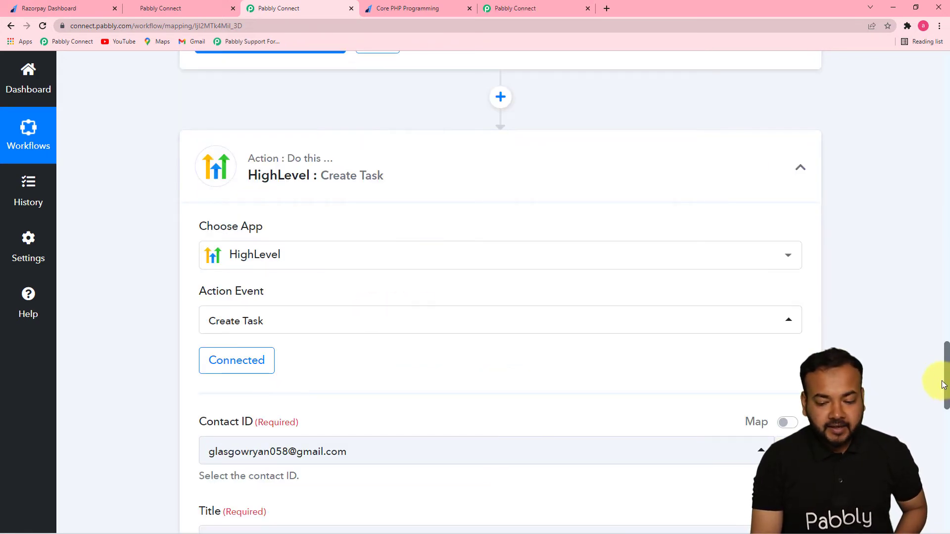
drag(943, 365, 946, 406)
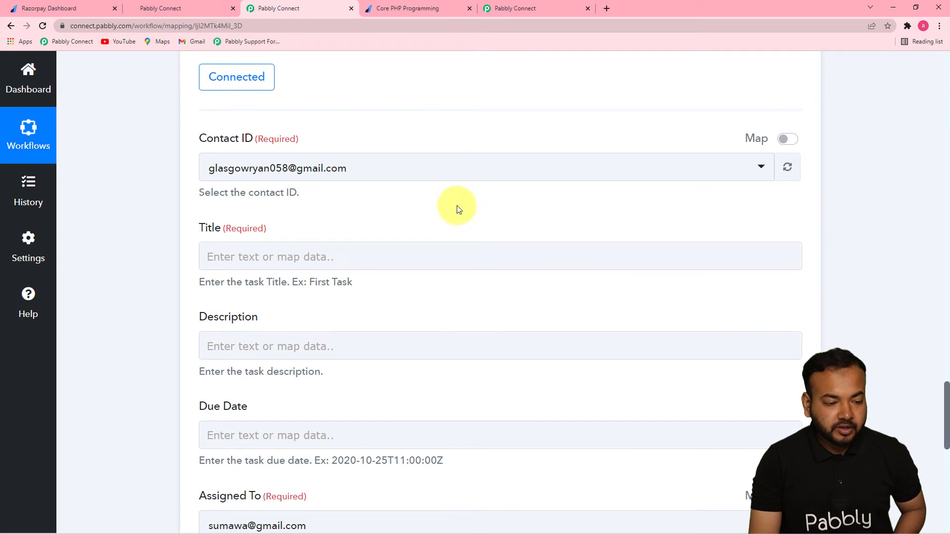
click(433, 177)
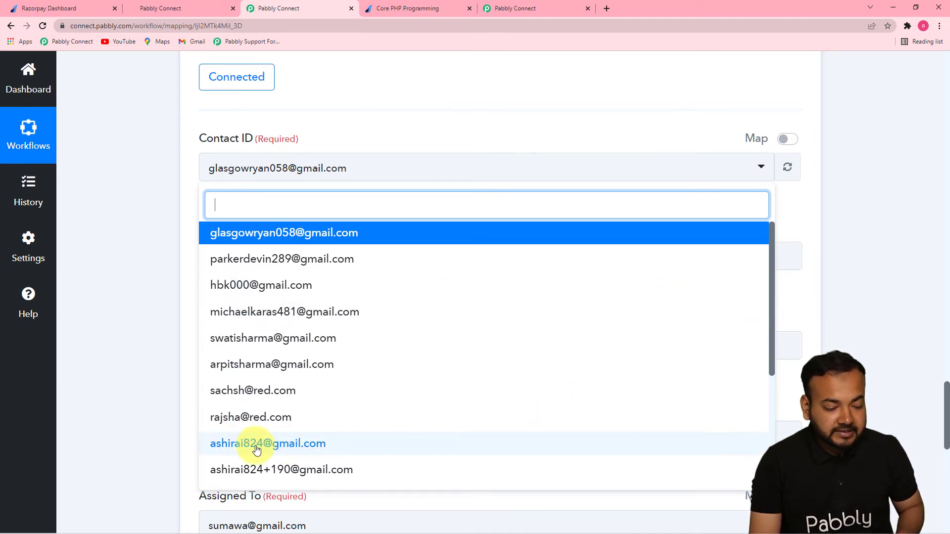
click(296, 445)
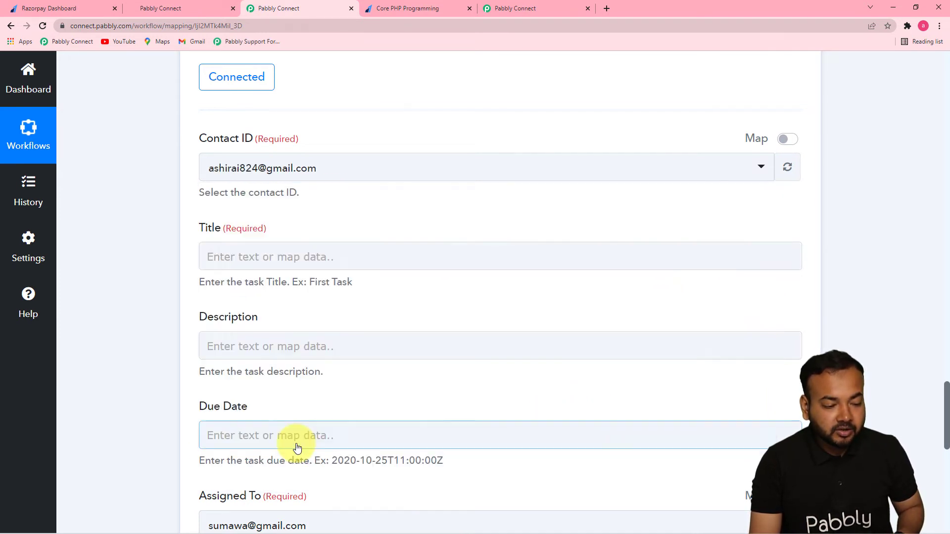
Review the captured Razorpay webhook response and map the task Title to its Event value, payment.failed.
click(332, 266)
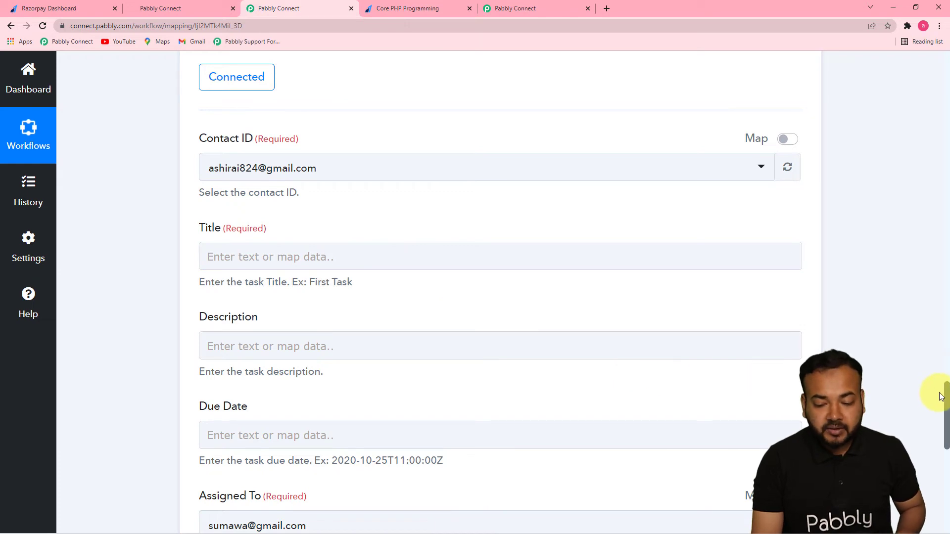
mouse_move(945, 401)
mouse_down()
mouse_move(937, 244)
mouse_move(943, 401)
mouse_up()
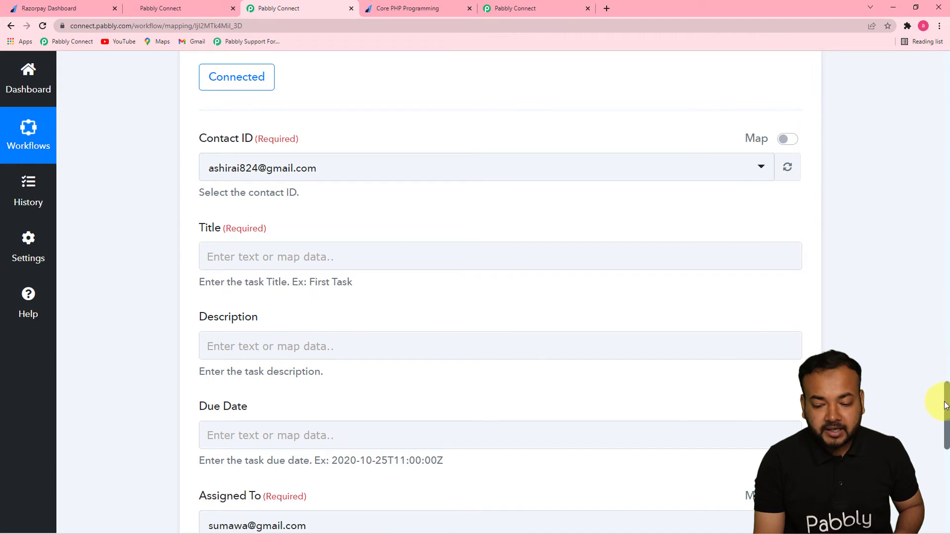
drag(946, 401, 920, 161)
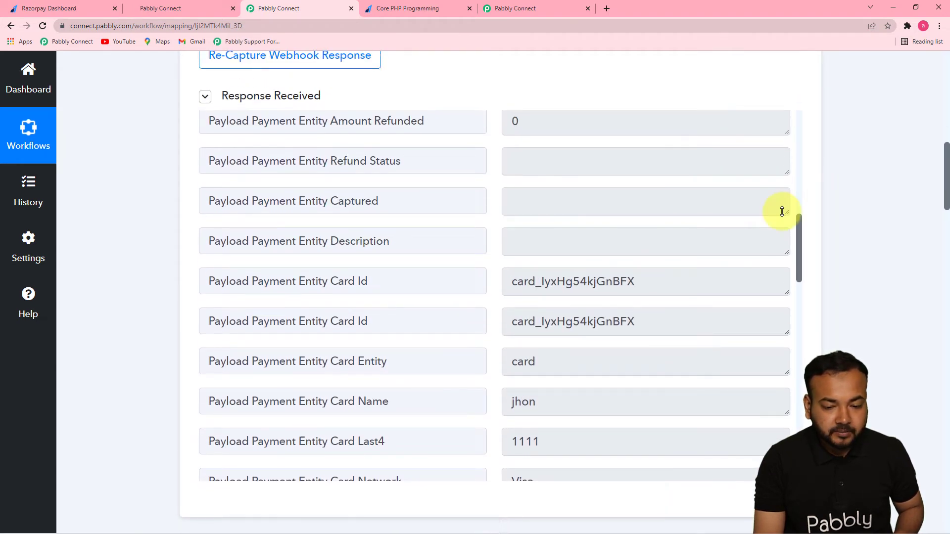
scroll(800, 227, up, 8)
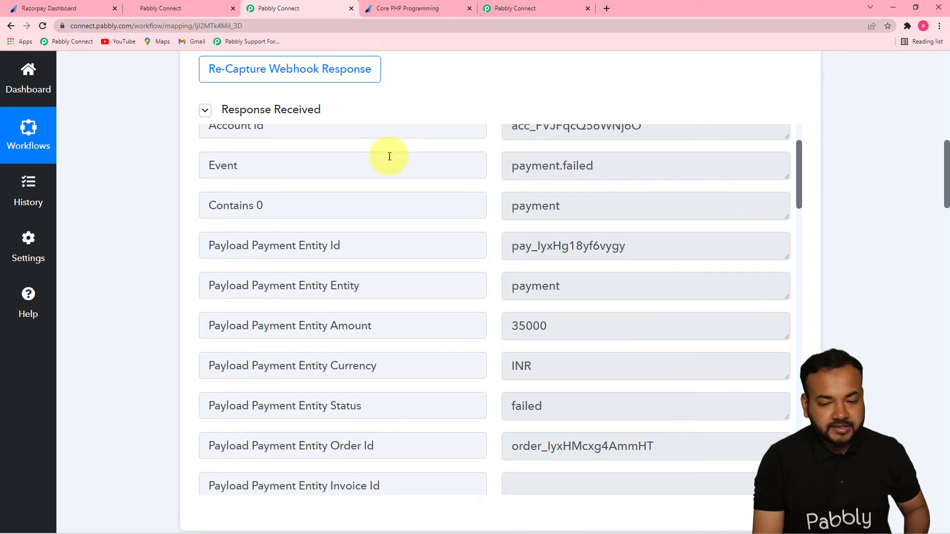
drag(946, 177, 910, 419)
click(311, 247)
click(327, 246)
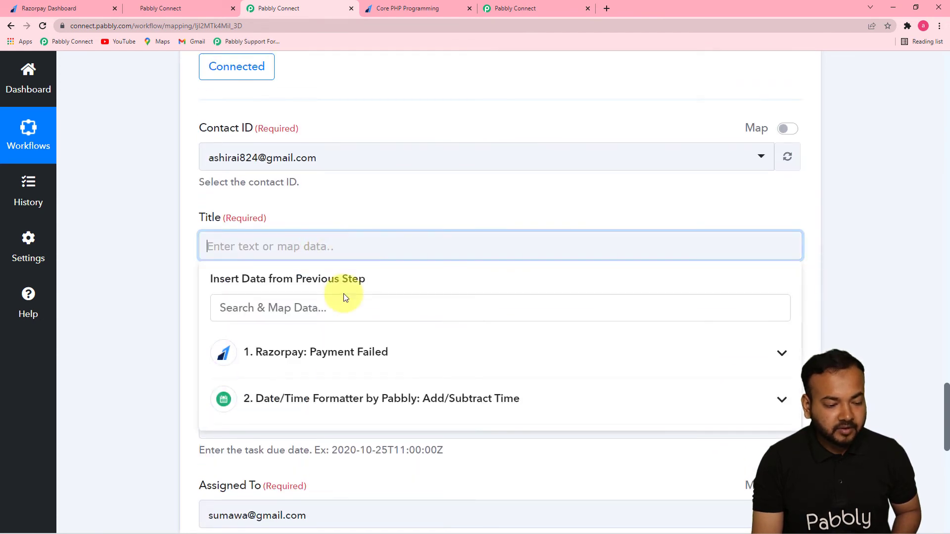
click(295, 364)
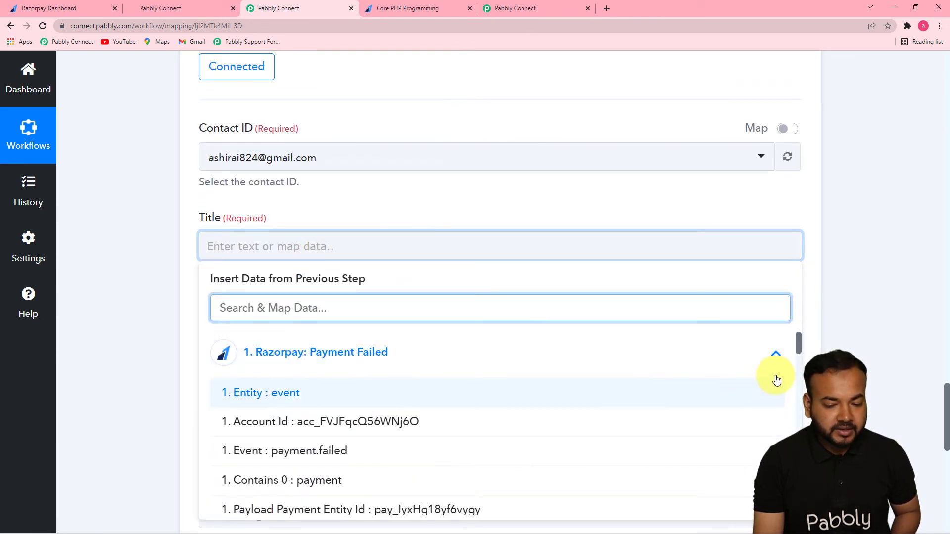
drag(798, 346, 798, 352)
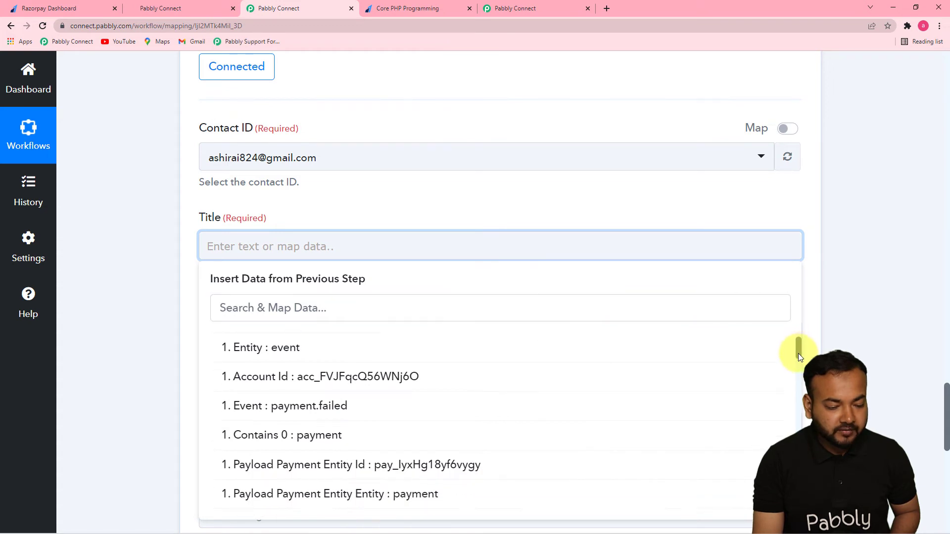
click(386, 406)
click(82, 233)
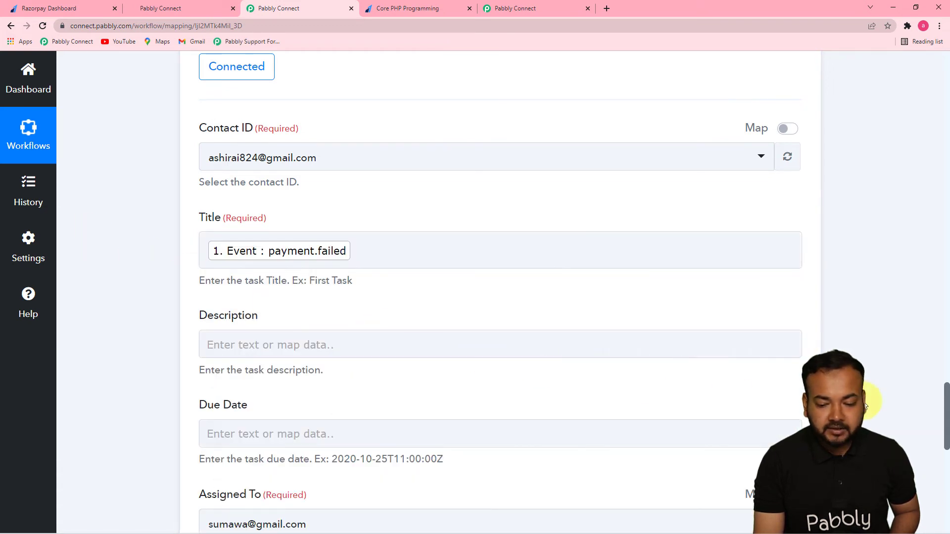
Map the task Description to Razorpay's Payload Payment Entity Error Description, "Payment processing cancelled by user".
drag(946, 388, 942, 418)
click(426, 99)
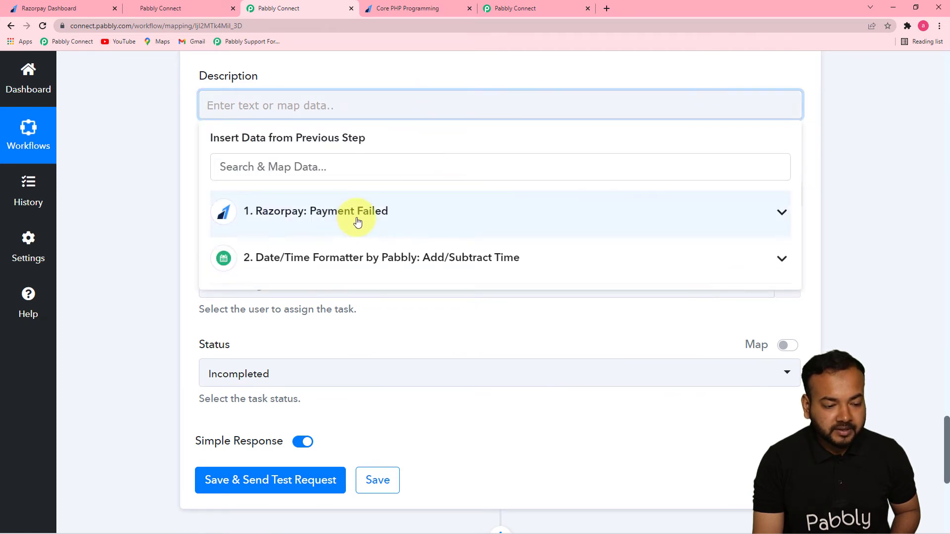
click(356, 213)
drag(799, 242, 788, 483)
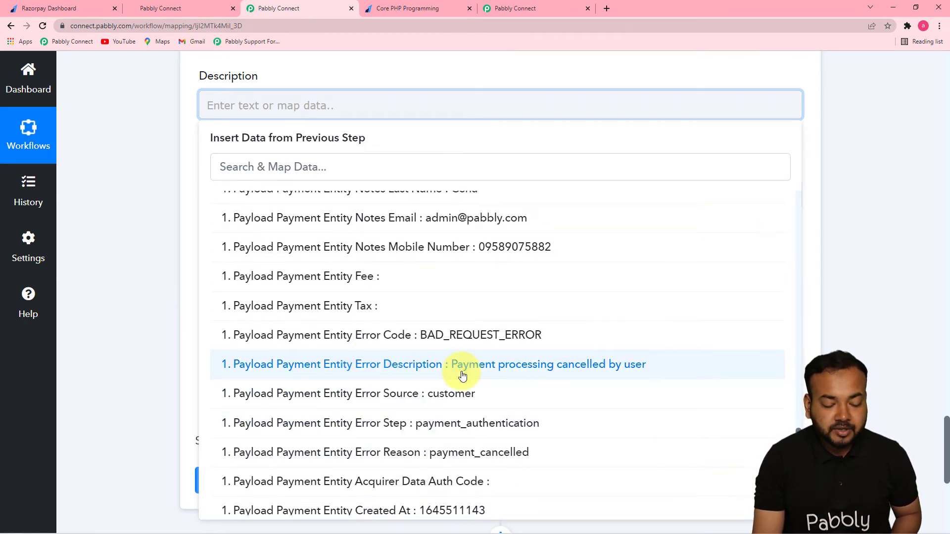
click(536, 370)
click(896, 209)
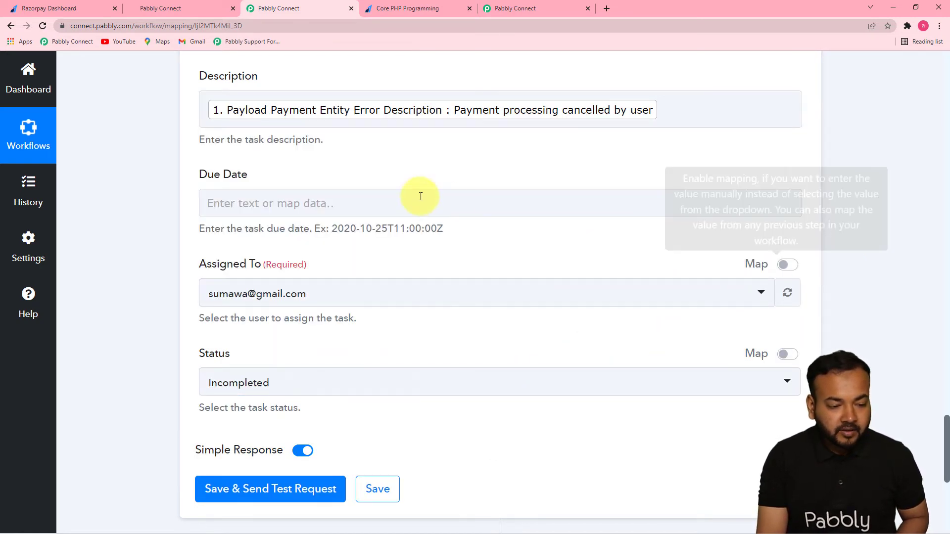
Map the task's Due Date to the Date/Time Formatter step's Result value, 2022-02-24.
click(373, 198)
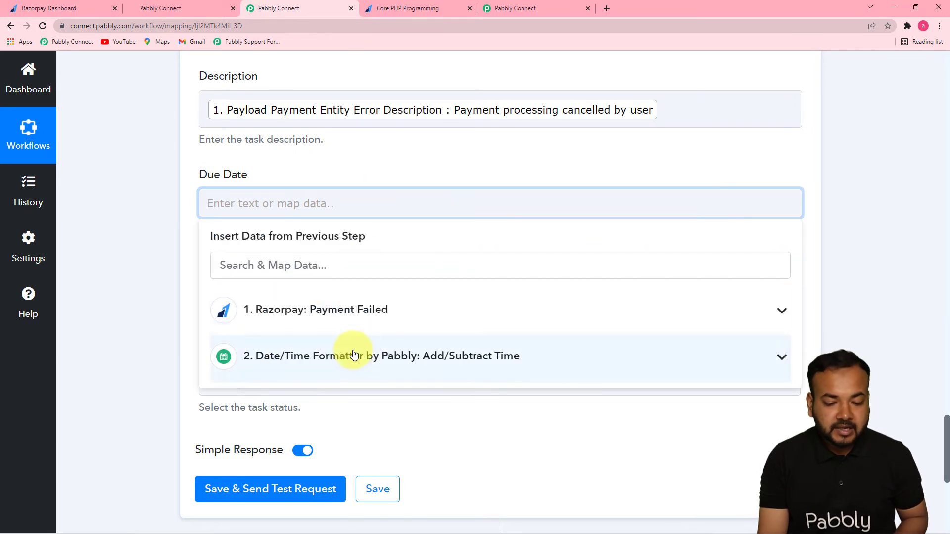
scroll(945, 423, down, 3)
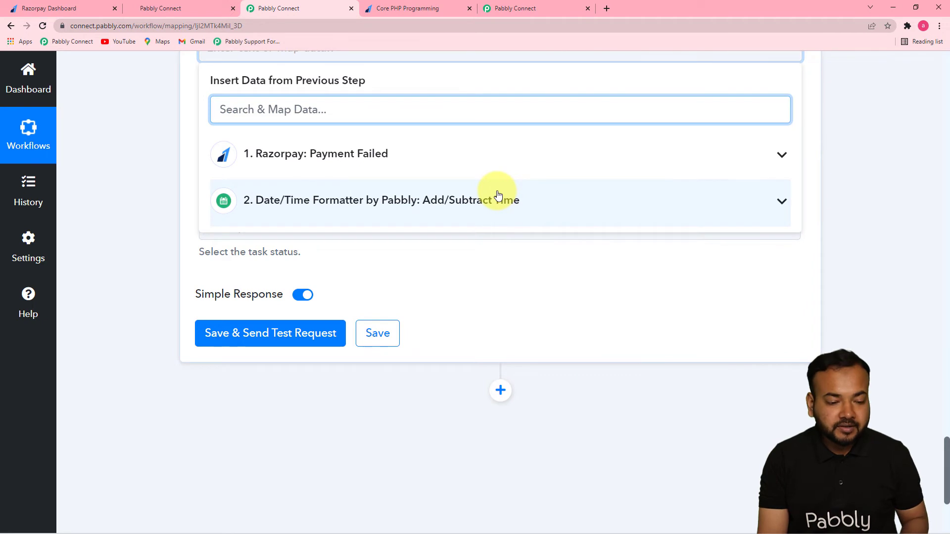
click(497, 196)
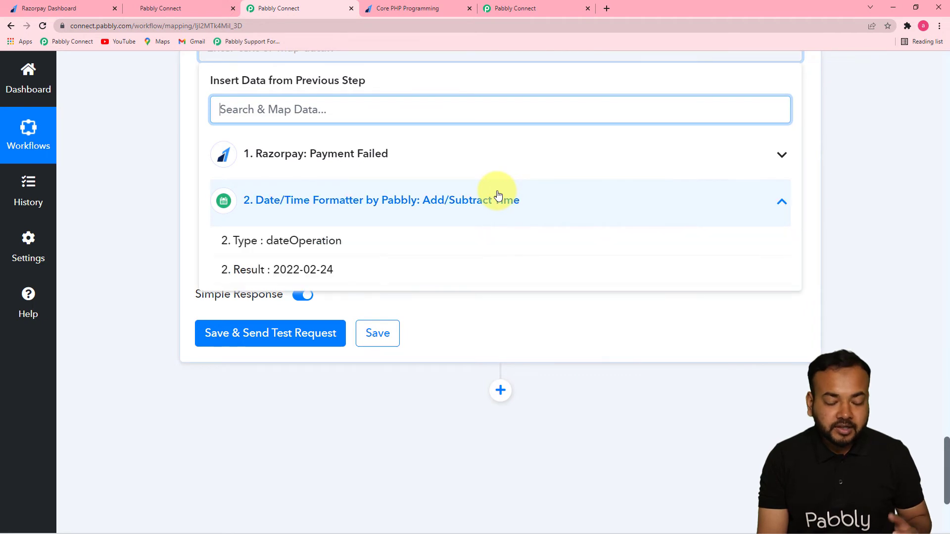
click(397, 275)
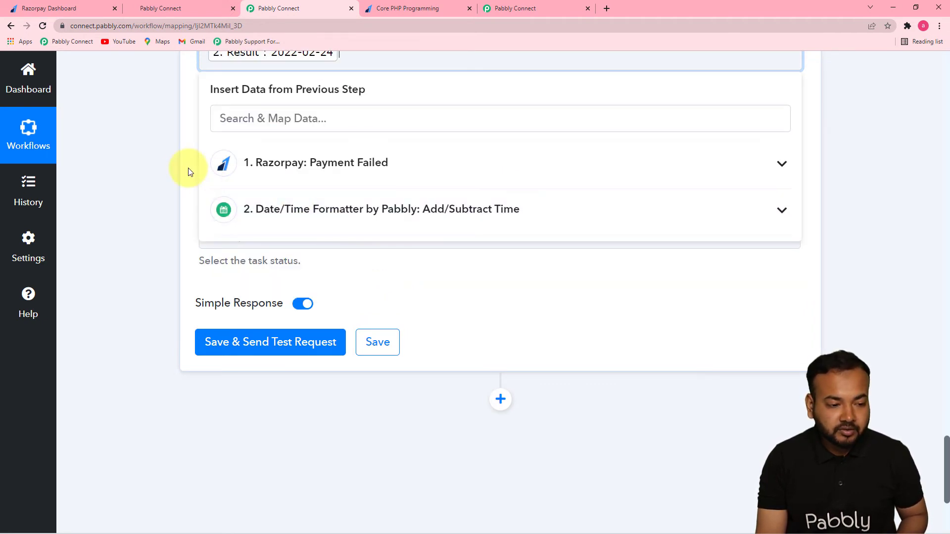
click(147, 156)
Assign the task to the second user in the list and choose Incompleted as its status.
drag(946, 442, 945, 432)
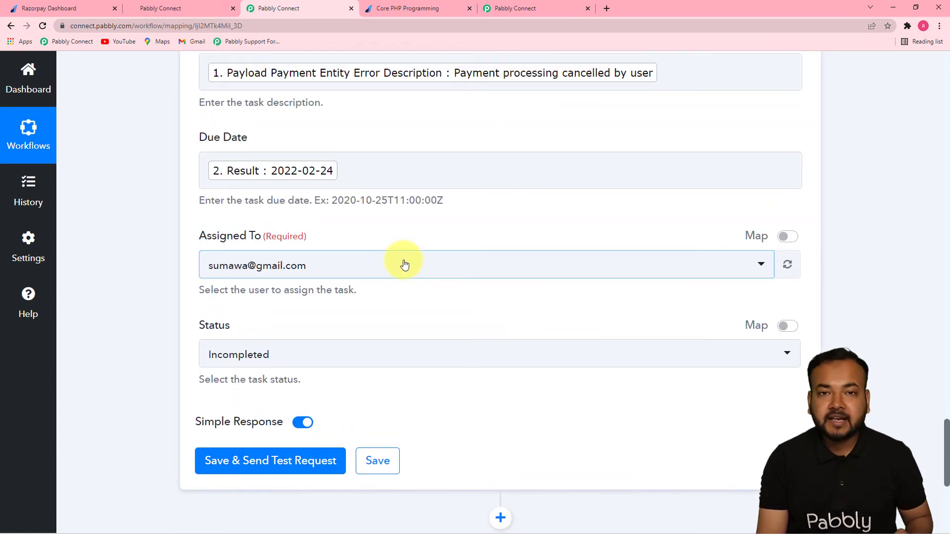
click(434, 261)
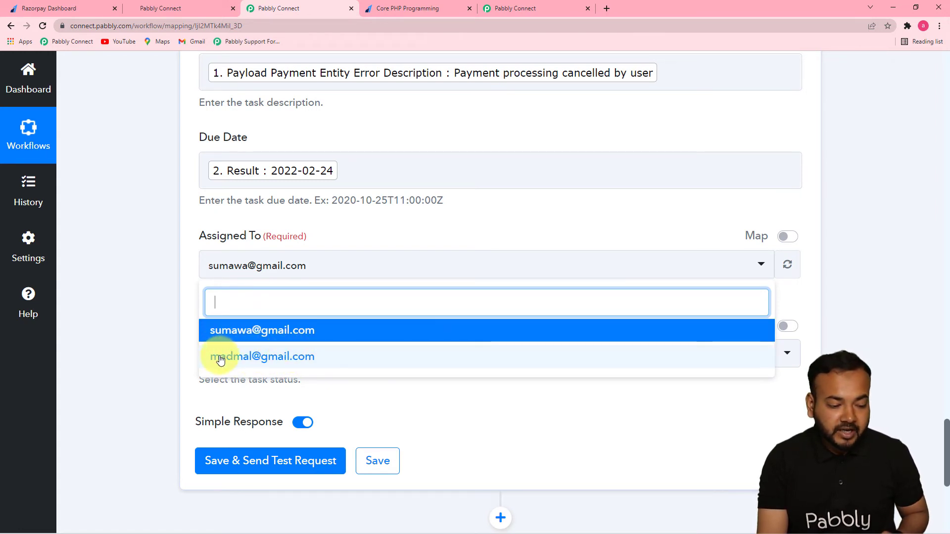
click(264, 363)
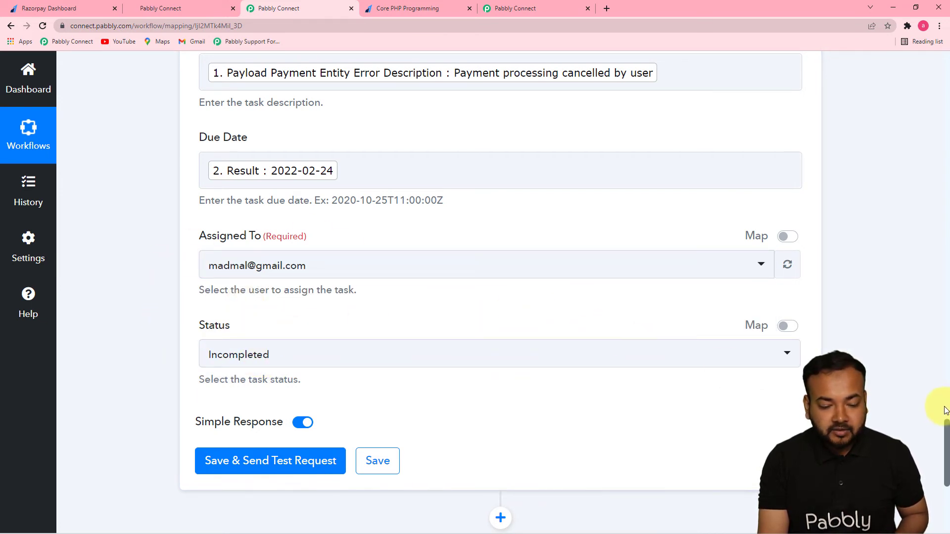
click(613, 354)
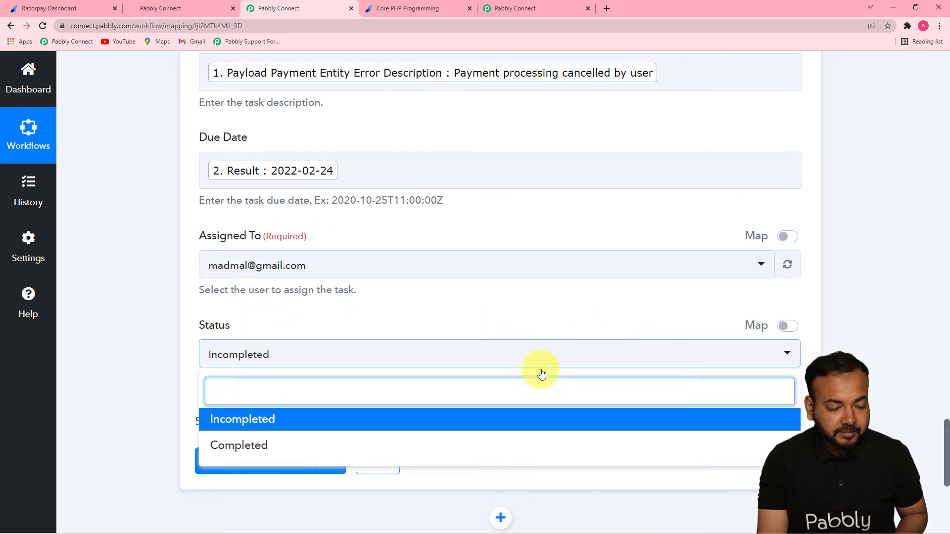
click(256, 424)
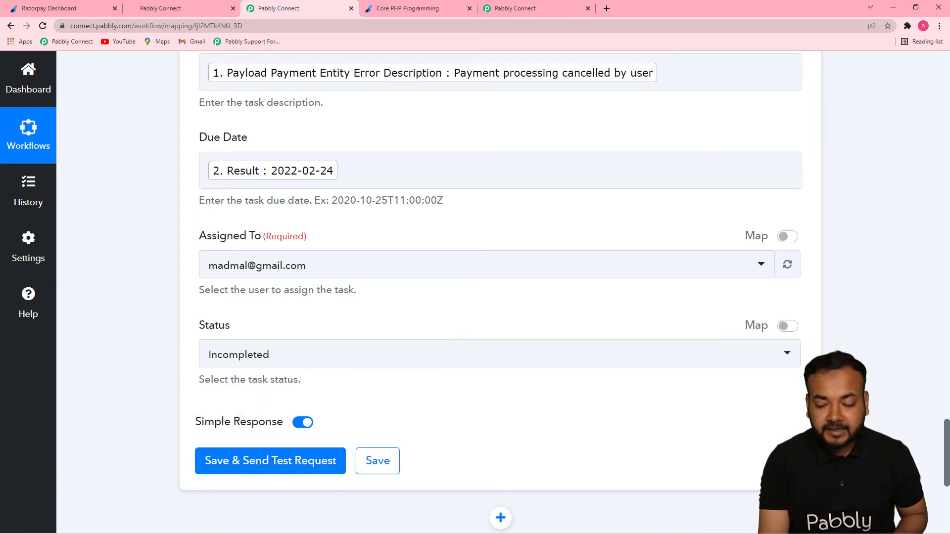
drag(946, 462, 947, 477)
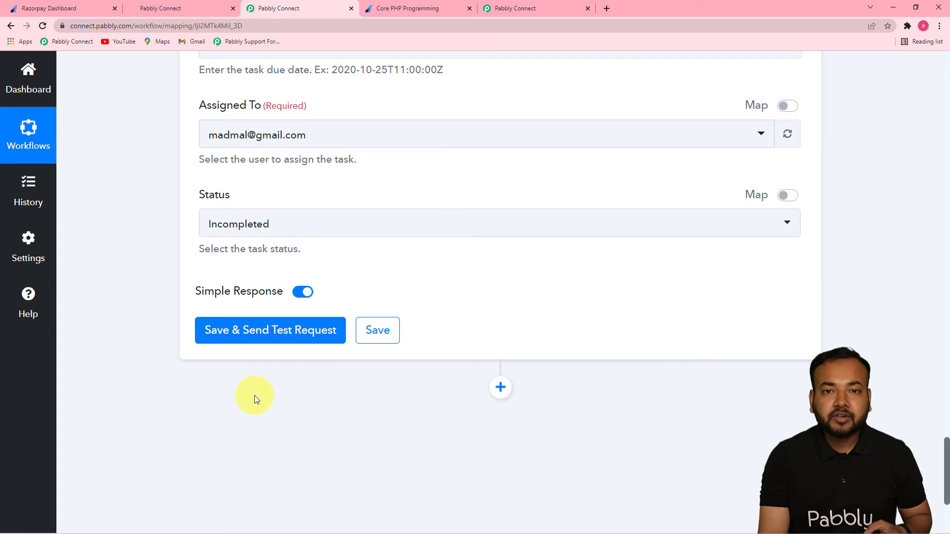
Switch to GoHighLevel, change to the Arya Associates account and open its Contacts / Smart lists page.
click(152, 12)
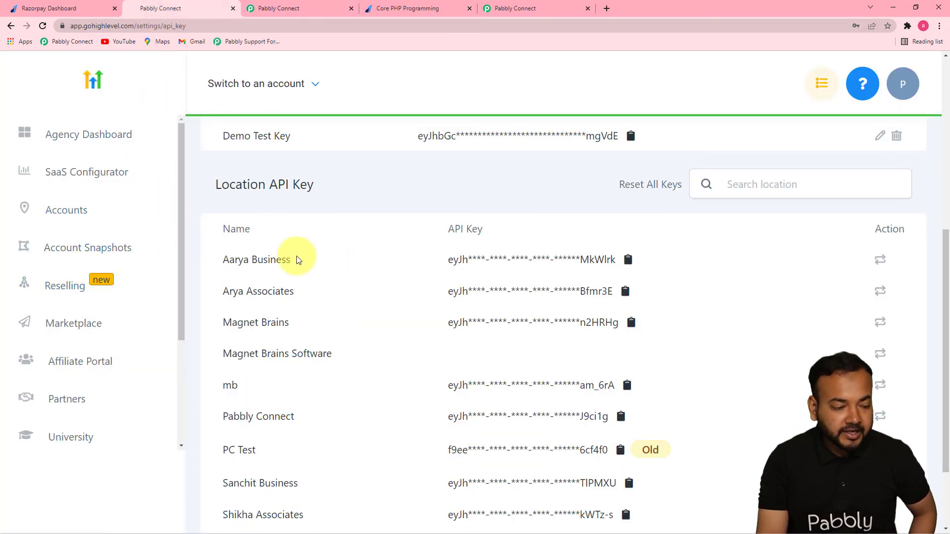
click(303, 88)
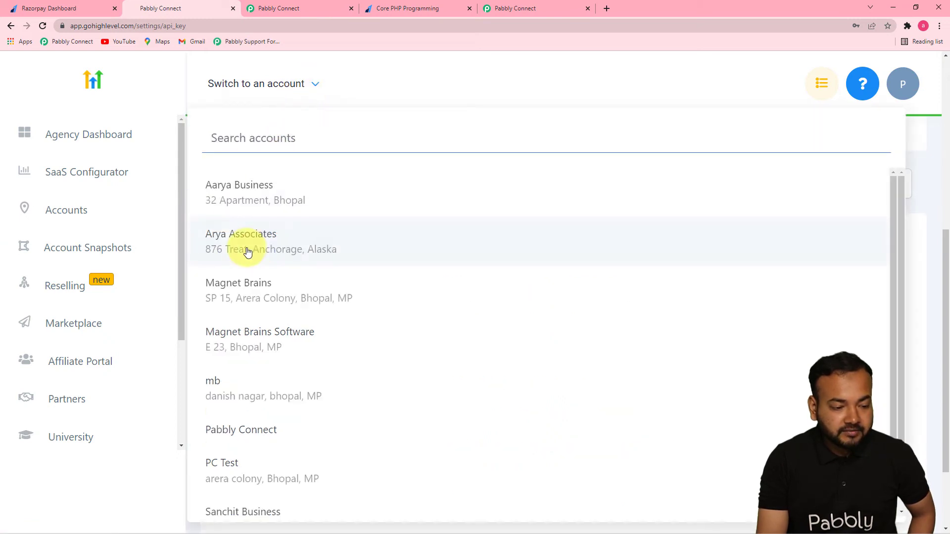
click(266, 245)
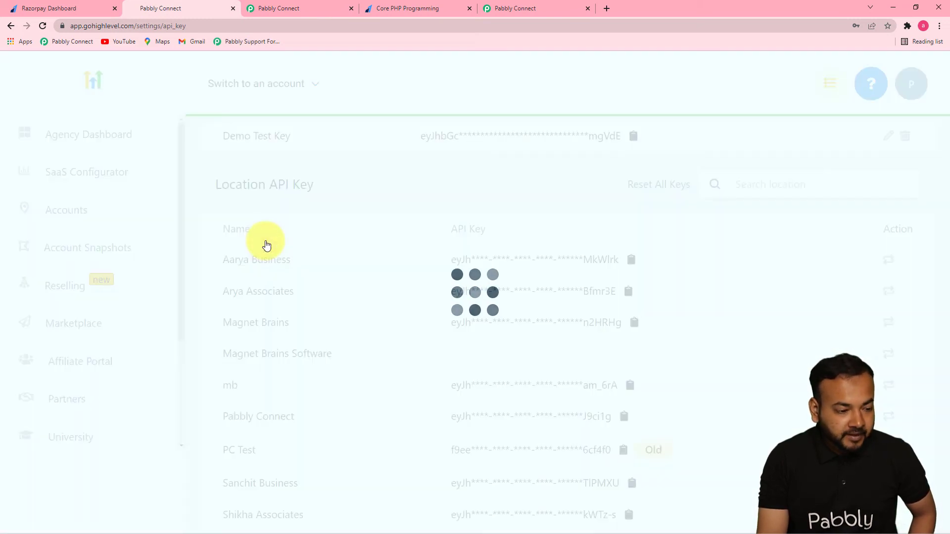
drag(178, 240, 171, 379)
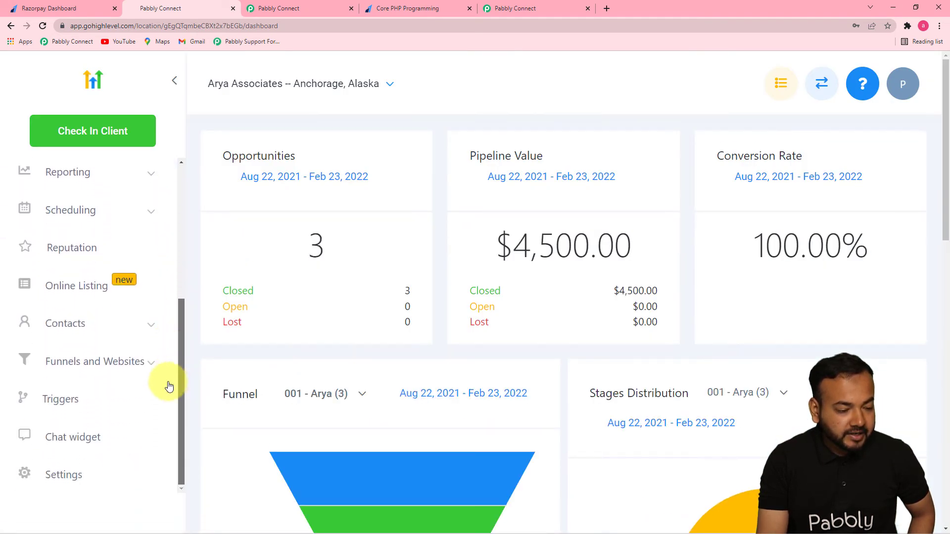
click(77, 333)
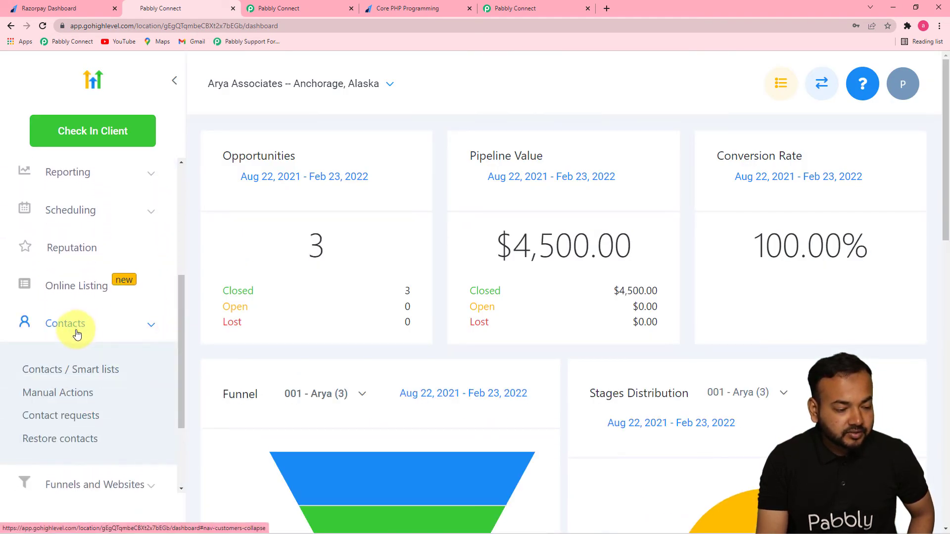
click(70, 378)
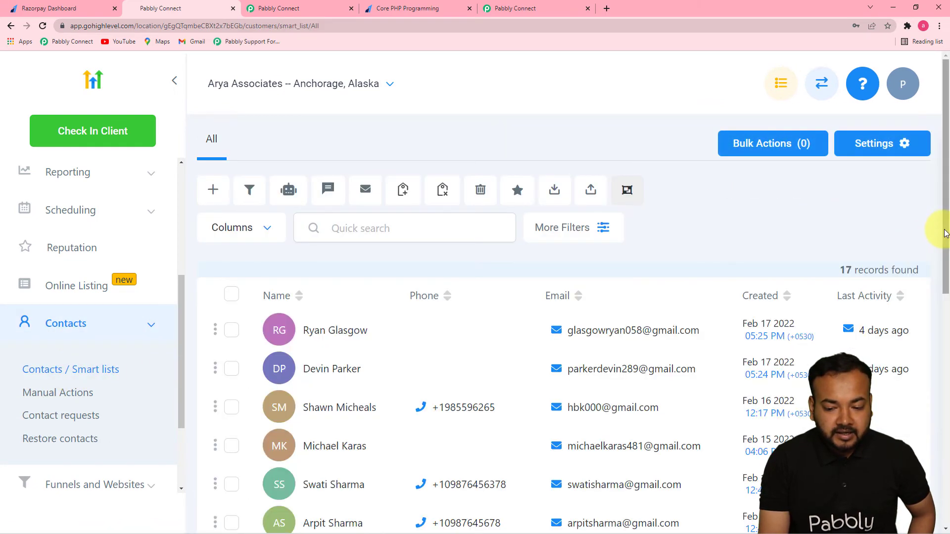
Open the contact whose email the task action uses, check its existing tasks and return to the Pabbly Connect workflow.
drag(945, 233, 940, 452)
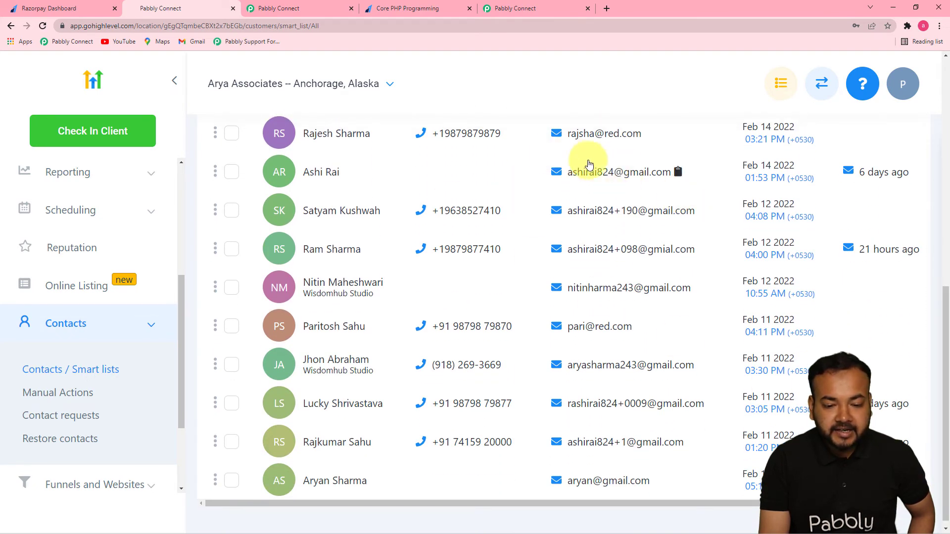
click(319, 171)
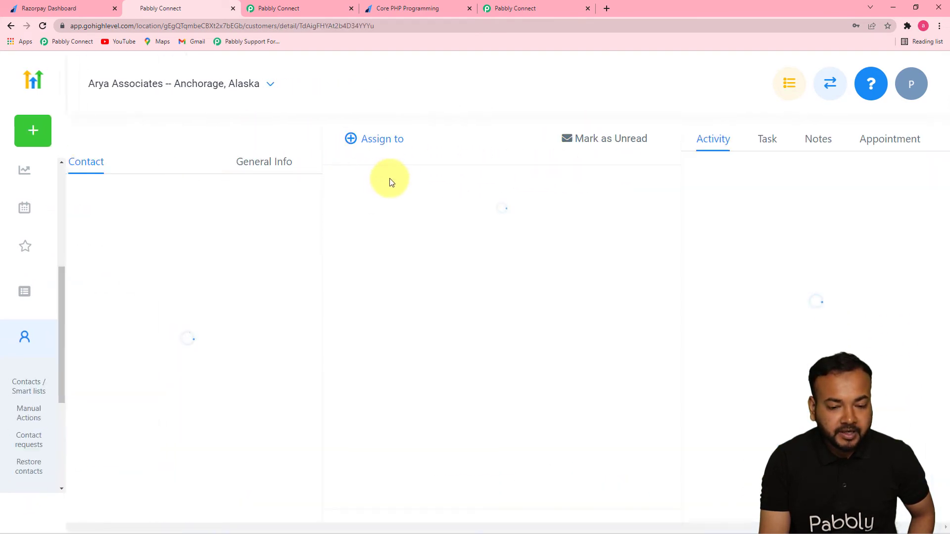
click(767, 140)
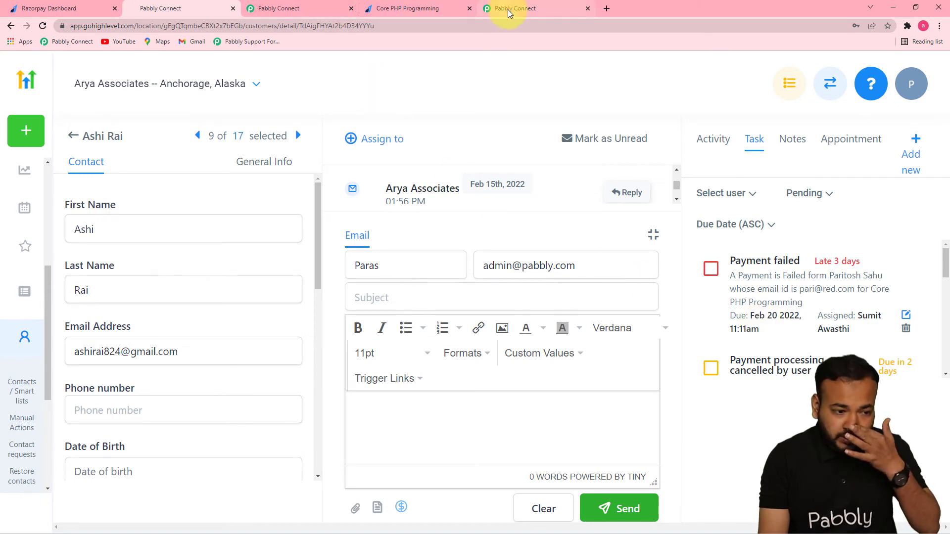
click(287, 8)
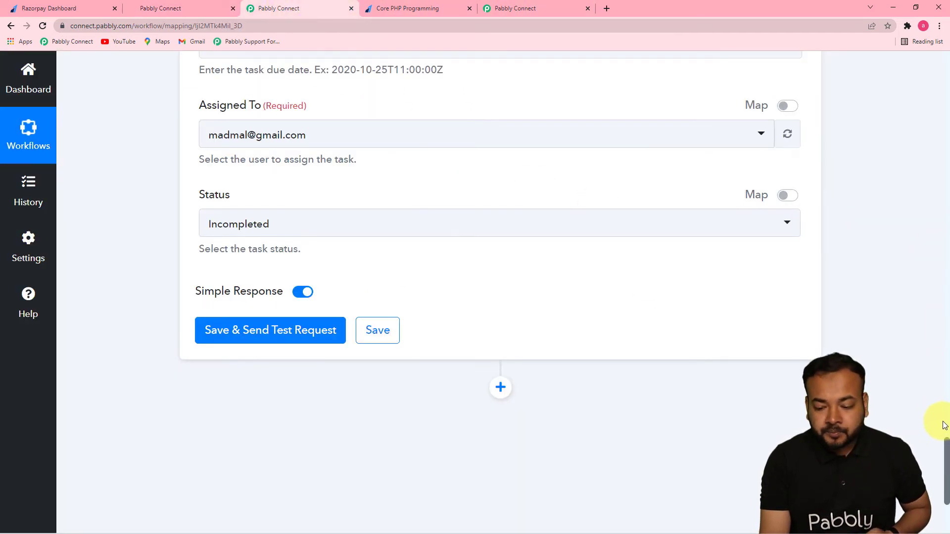
Add a new line reading "Customer Name is" below the mapped error description in the task's Description.
drag(946, 452, 941, 418)
click(640, 304)
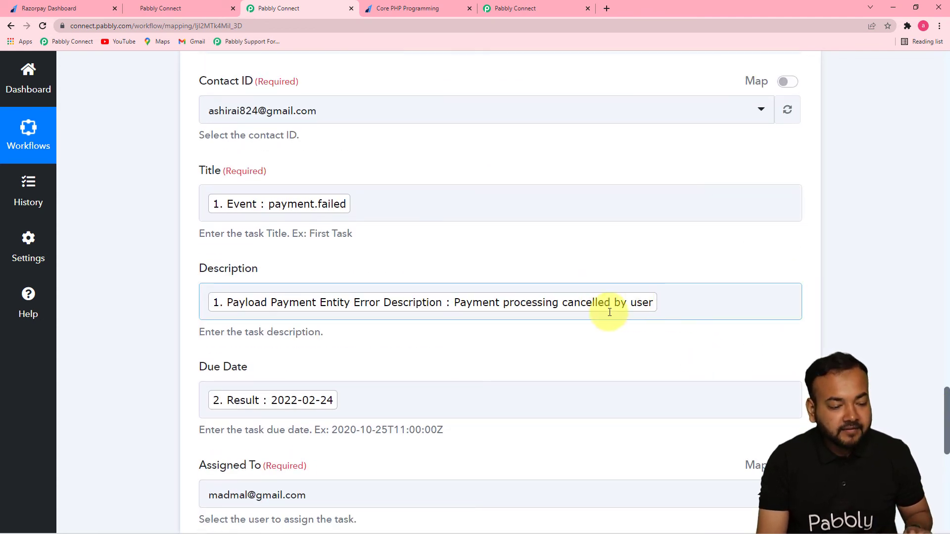
click(672, 308)
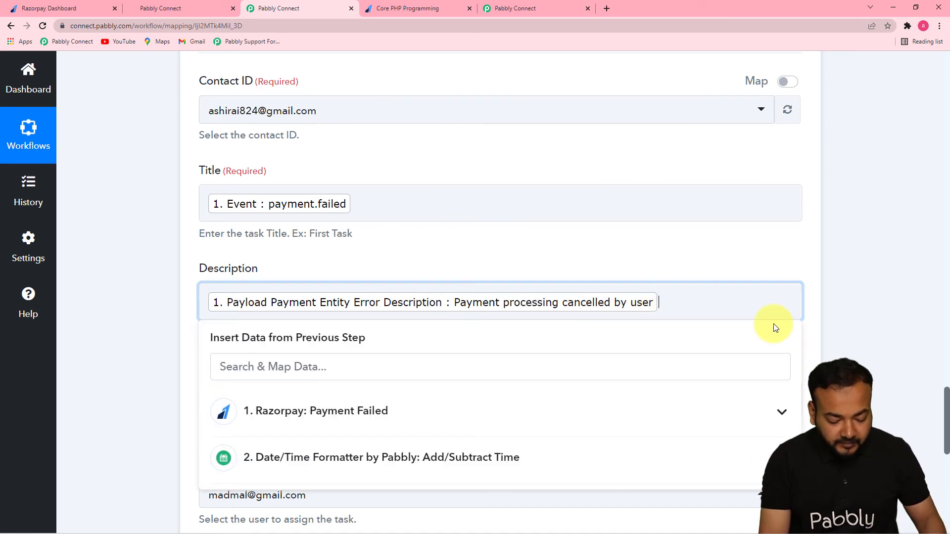
key(Return)
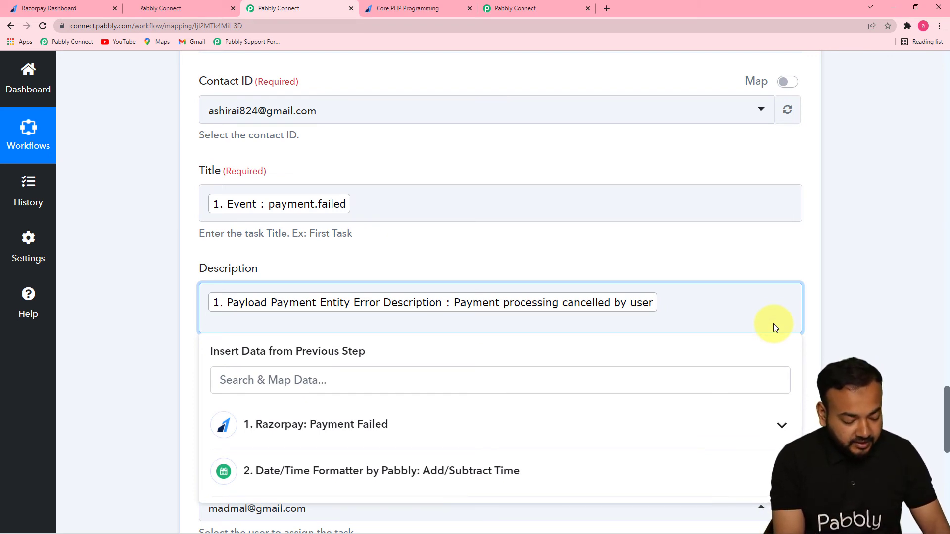
text(Customet)
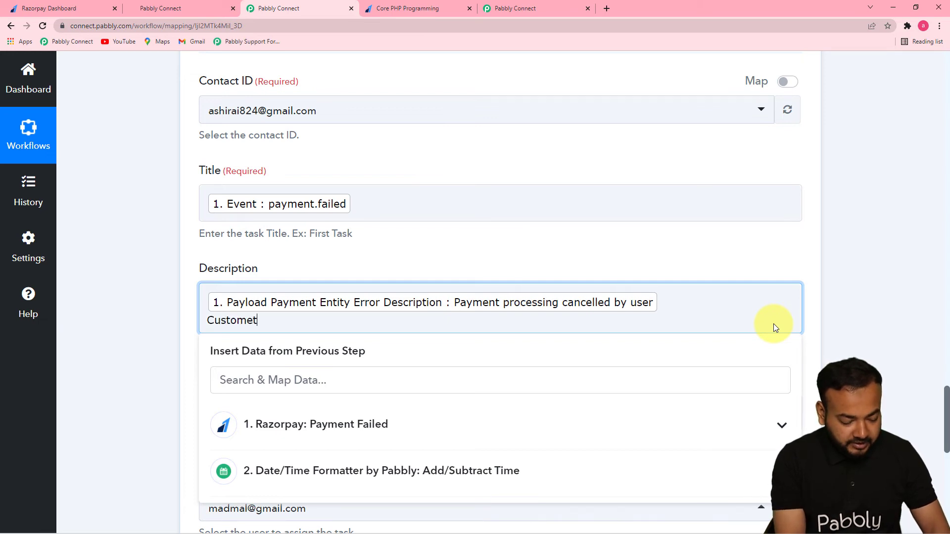
key(BackSpace)
text(r N)
key(BackSpace)
text(Name)
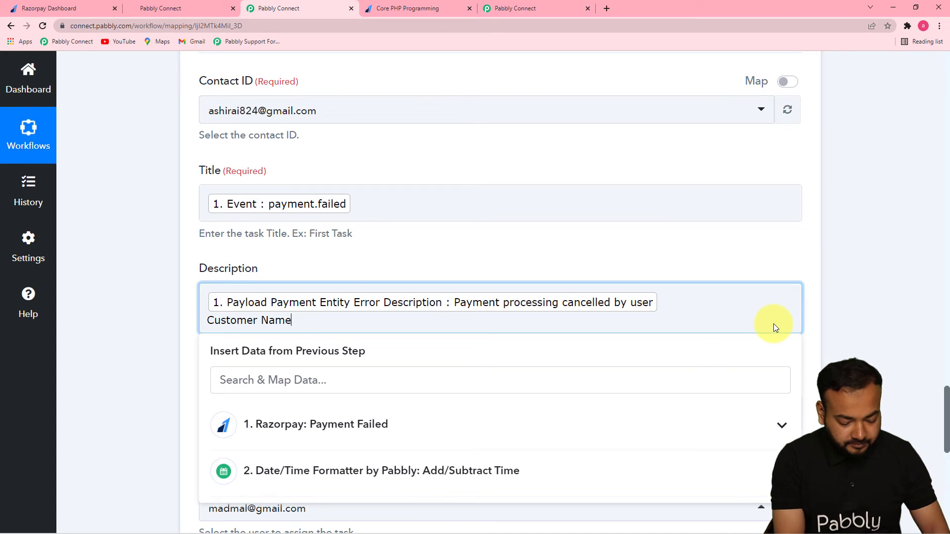
text( is)
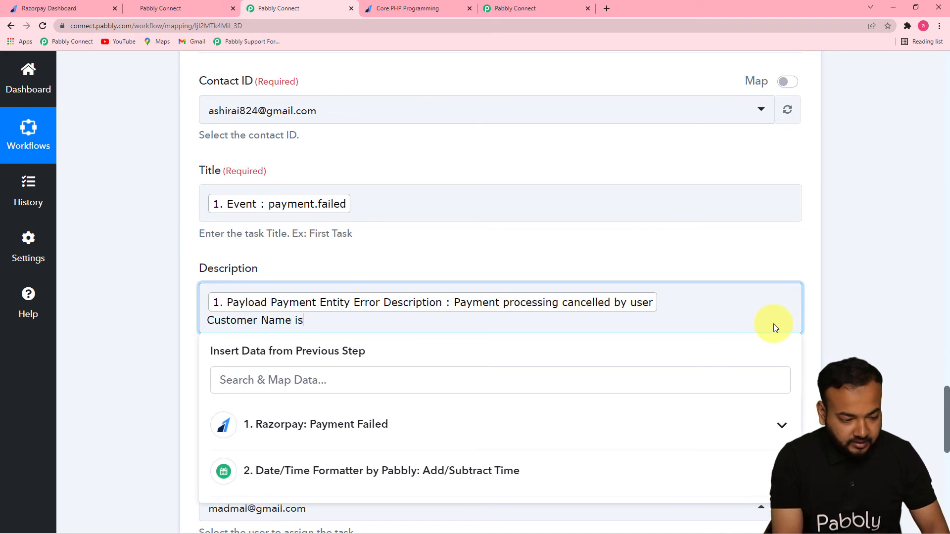
Add another line reading "Email id of the Customer" to the task's Description.
key(Return)
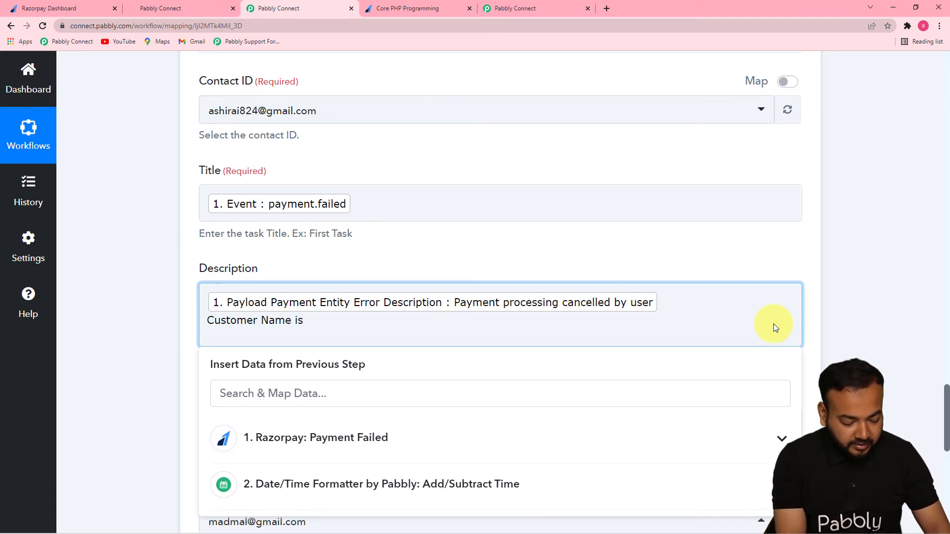
text(Email )
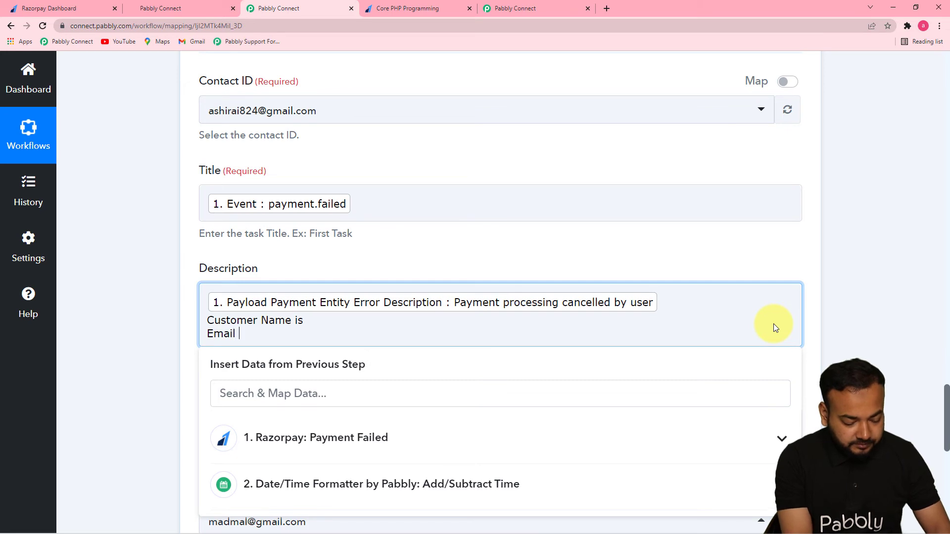
text(id o)
text(he Cusot)
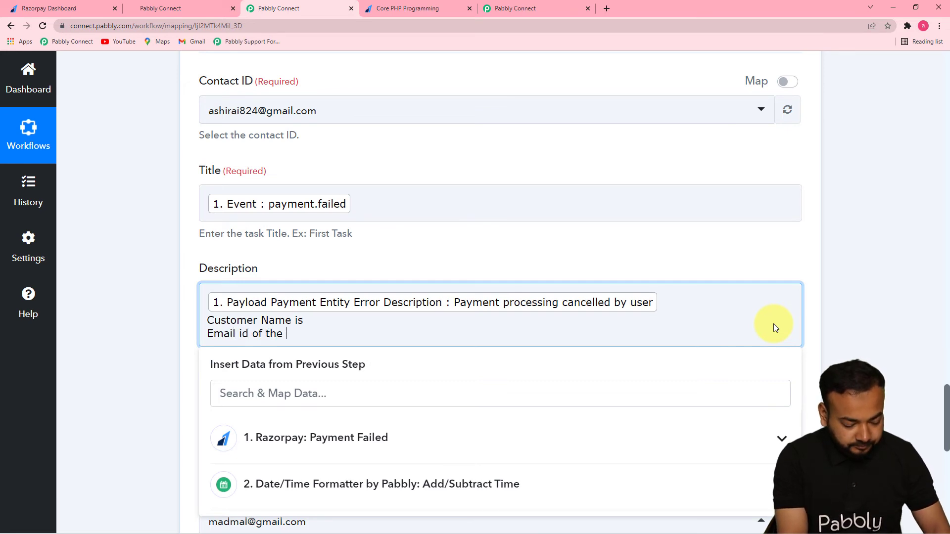
key(BackSpace)
key(BackSpace)
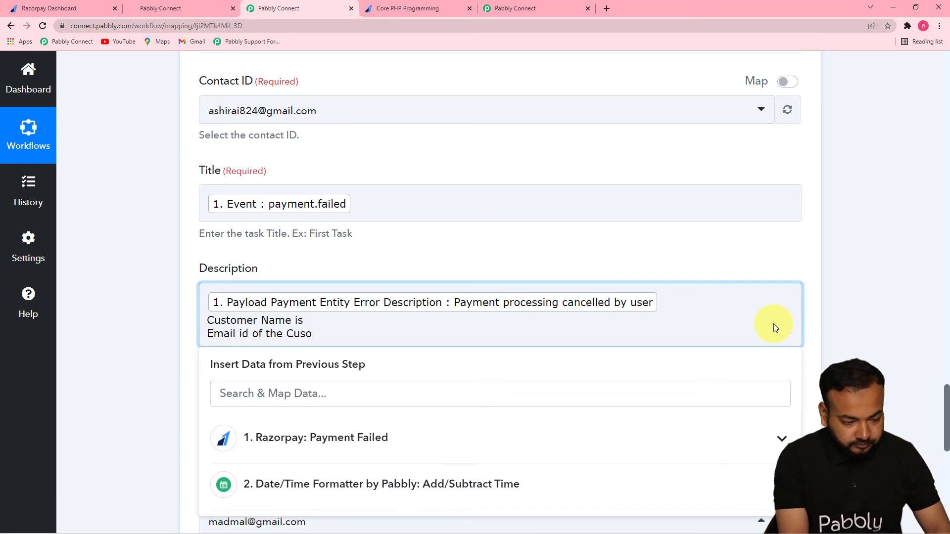
text(tomer)
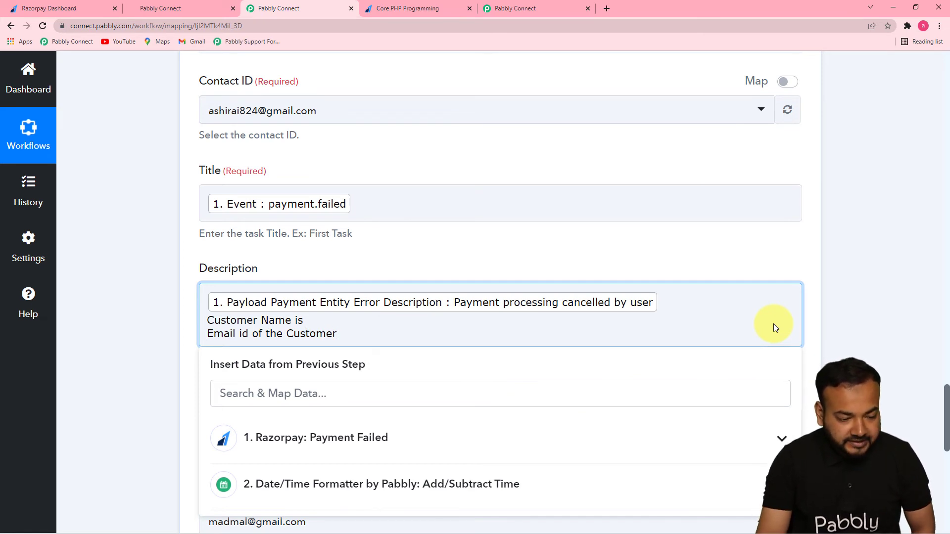
click(304, 322)
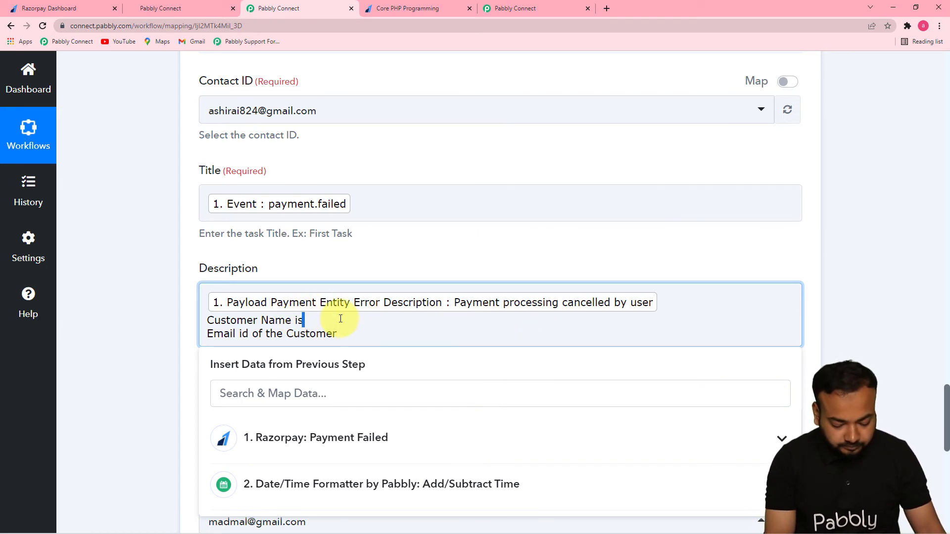
key(Right)
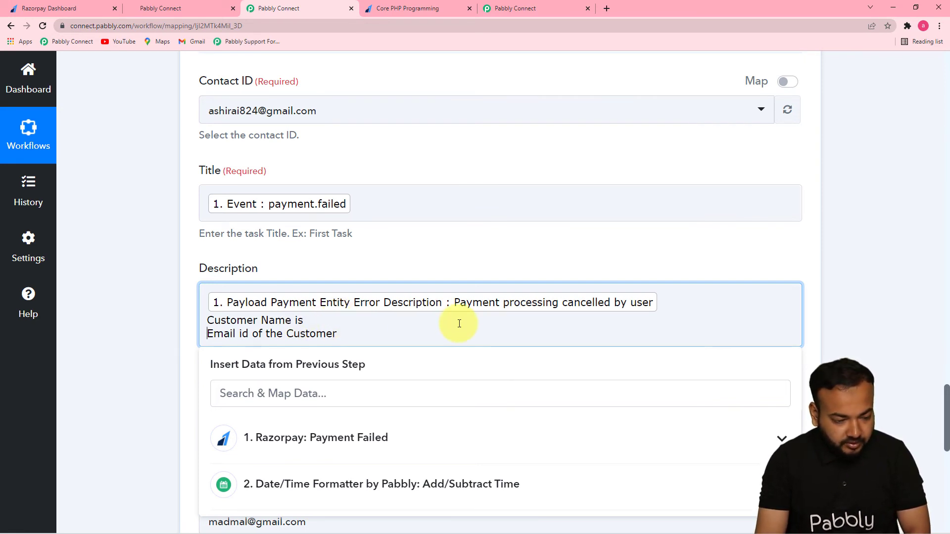
click(392, 437)
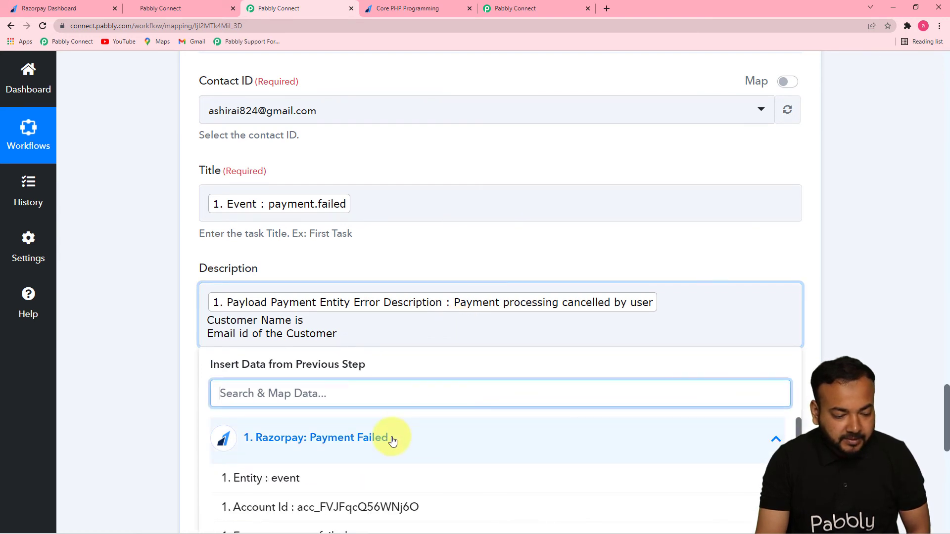
drag(797, 427, 797, 480)
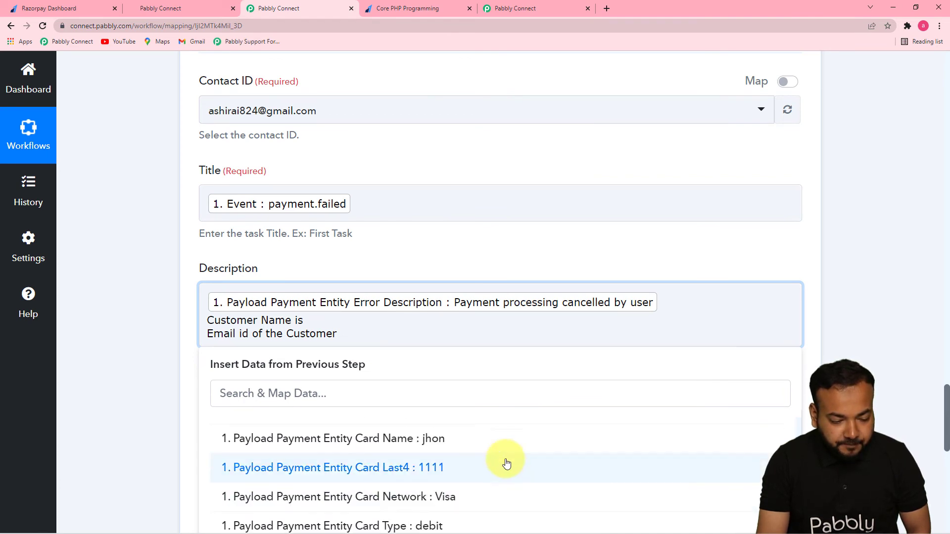
click(498, 437)
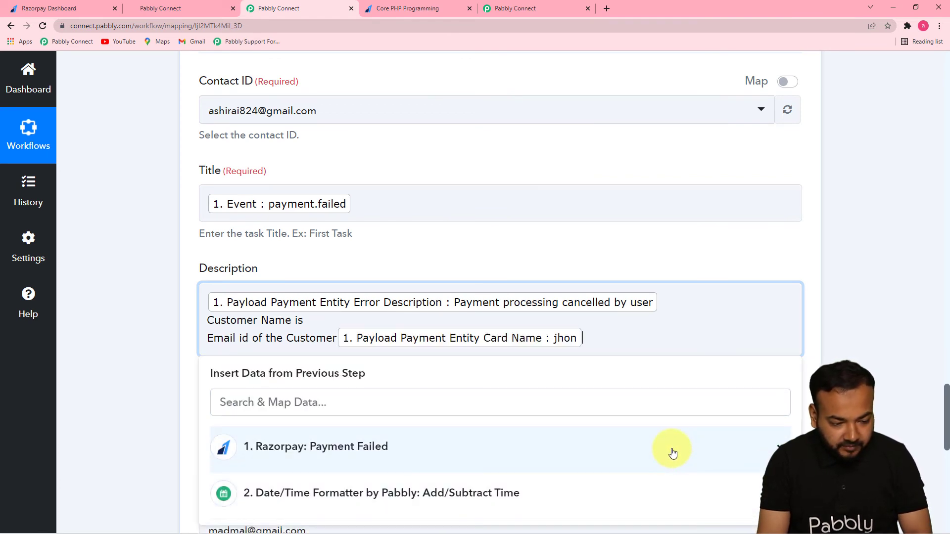
key(BackSpace)
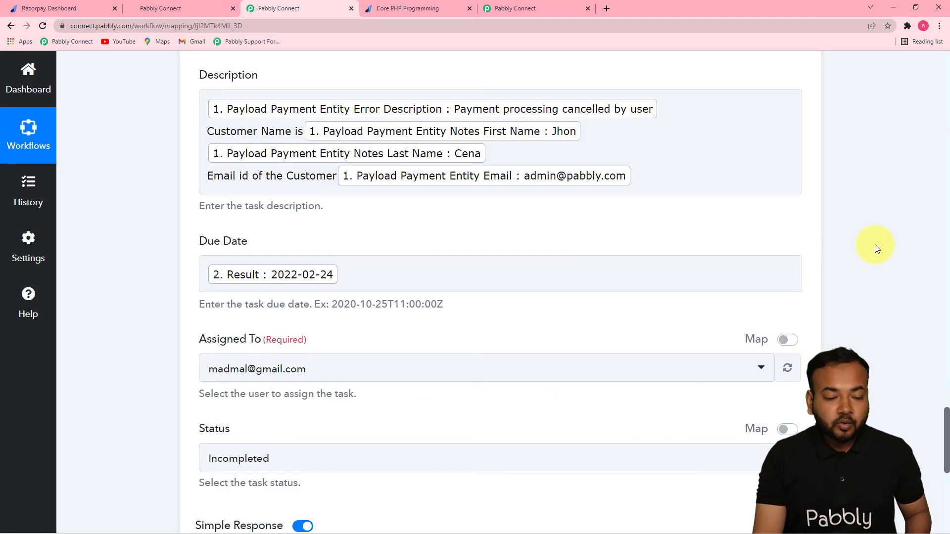
Save the GoHighLevel task action with a test request and enlarge the returned DueDate message to read it in full.
click(498, 120)
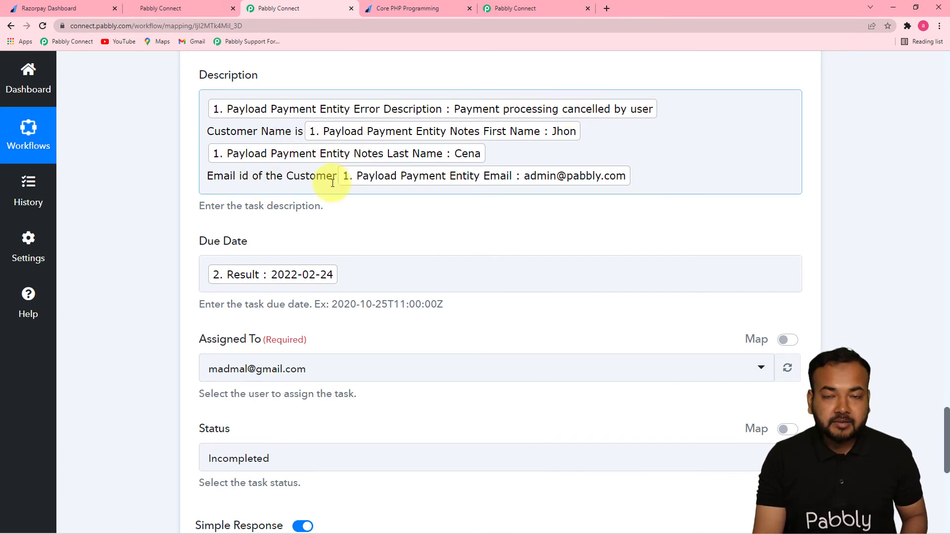
click(539, 242)
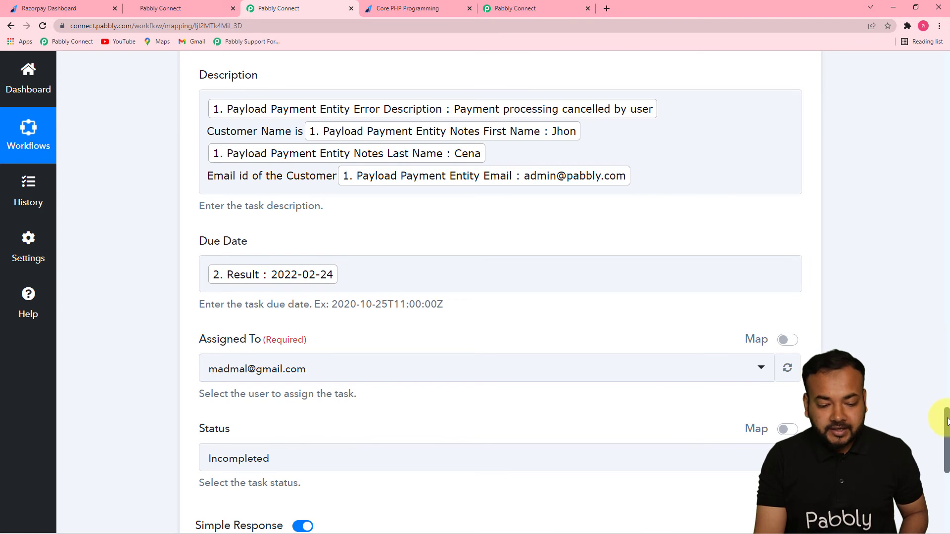
scroll(946, 362, down, 6)
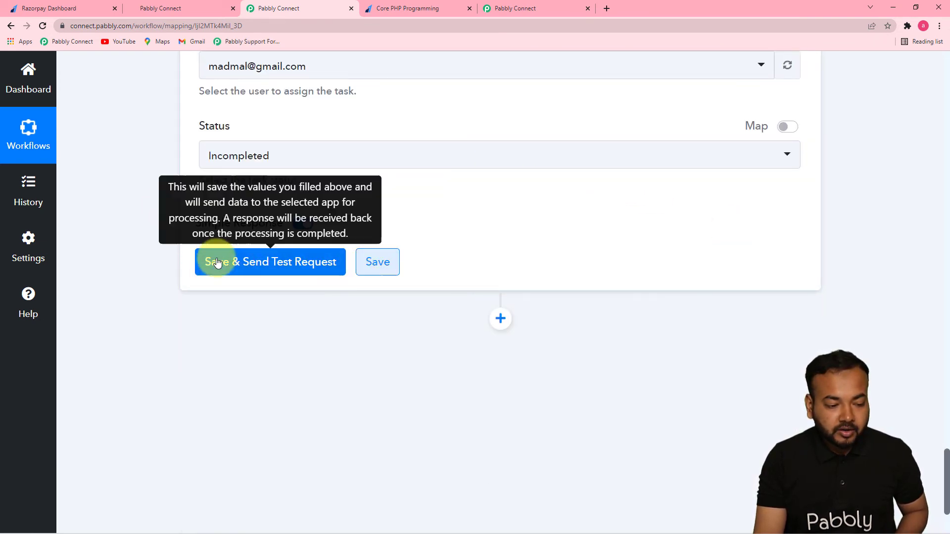
click(261, 264)
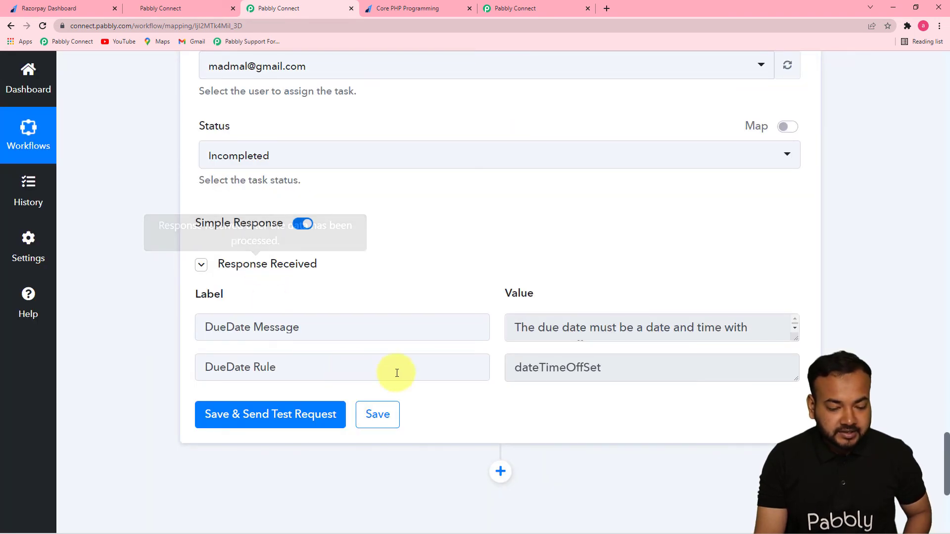
drag(797, 338, 797, 380)
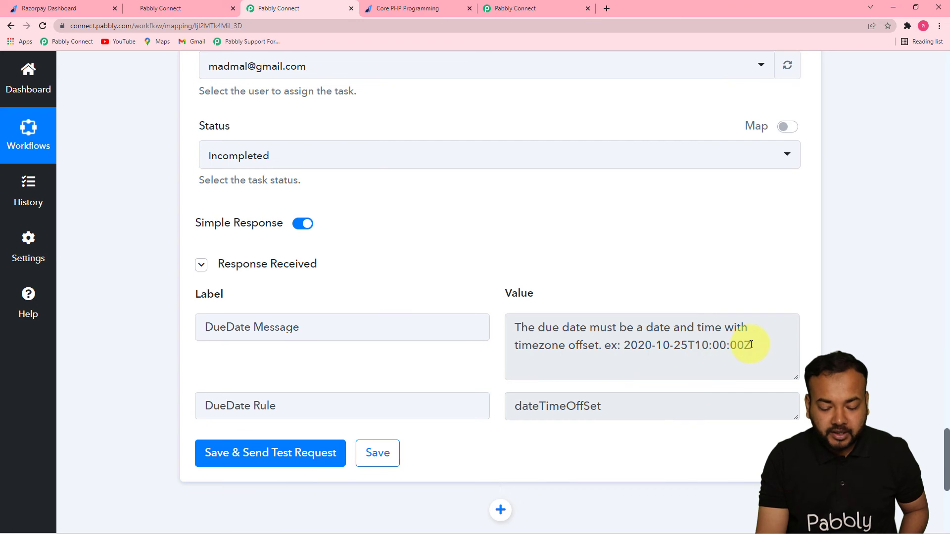
Set the Date/Time Formatter step's To Format to YYYY-MM-DDTHH:mm:ssZ, then save it and send a test request.
drag(945, 437, 945, 407)
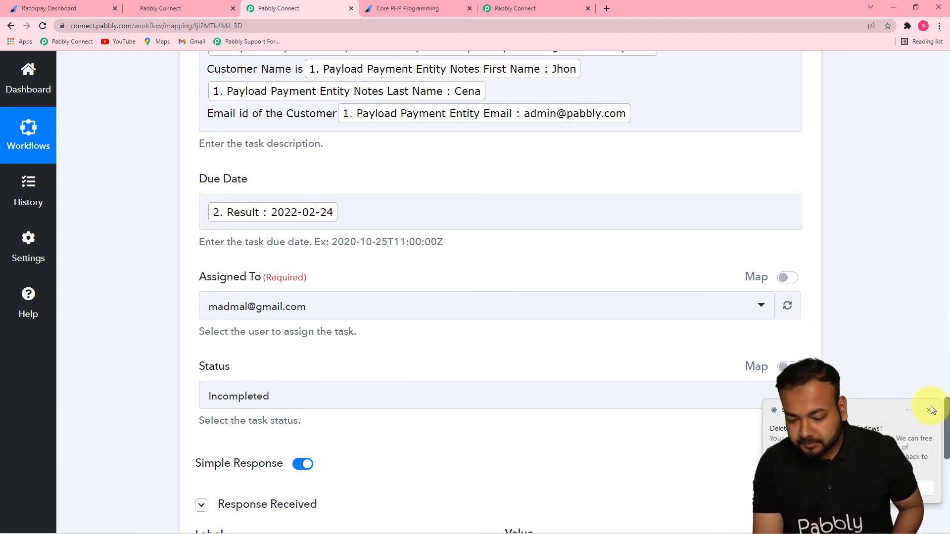
drag(945, 429, 943, 281)
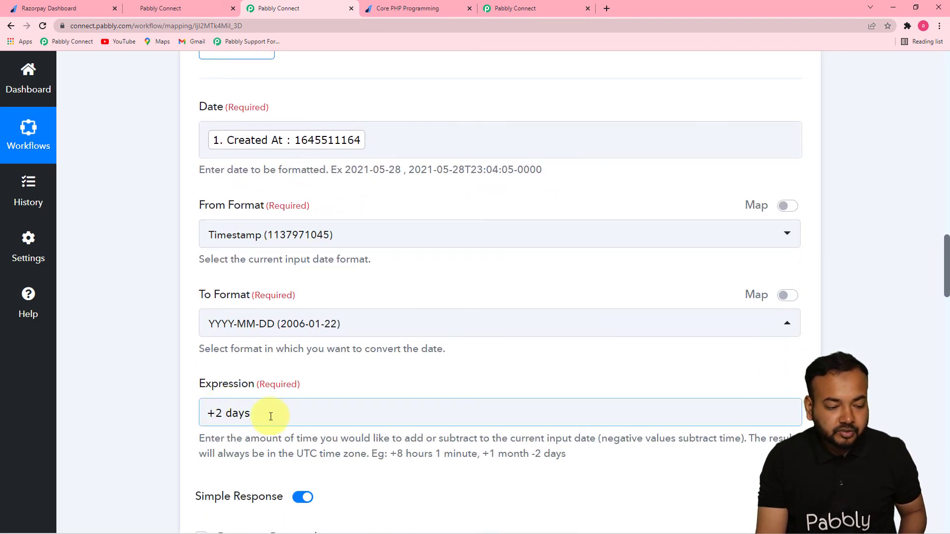
click(351, 324)
click(353, 271)
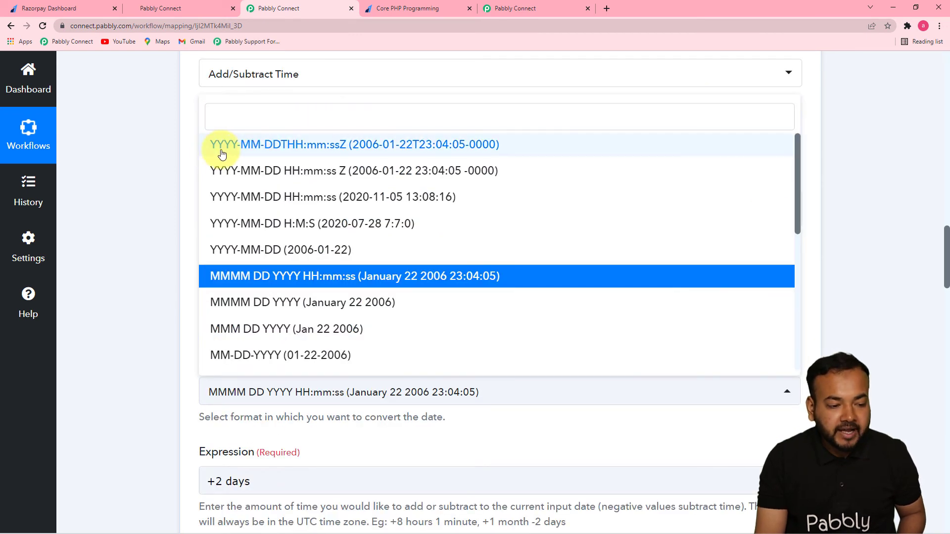
click(322, 144)
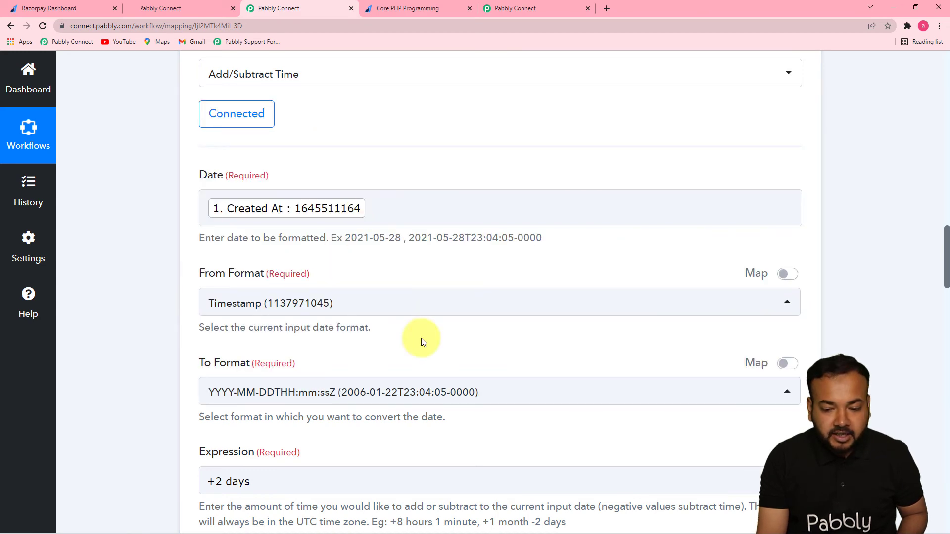
drag(944, 256, 944, 304)
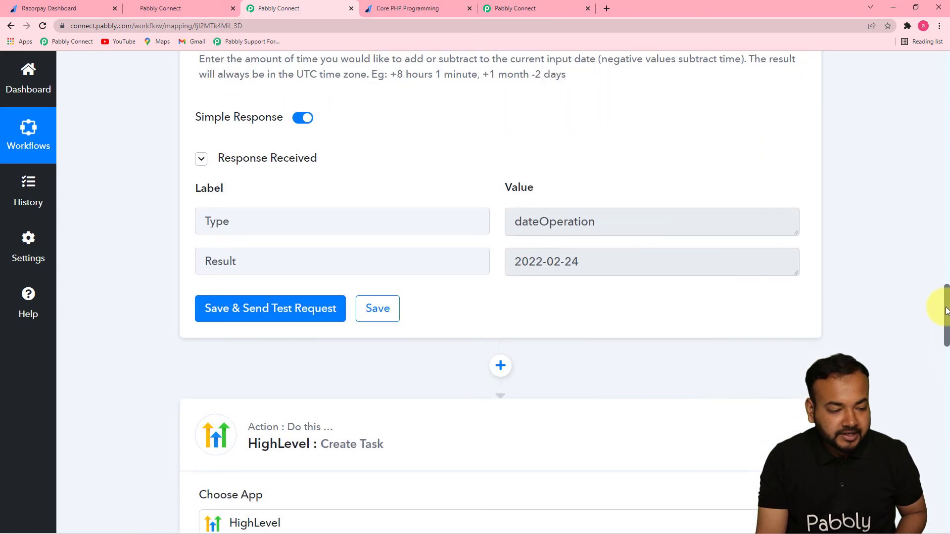
click(236, 310)
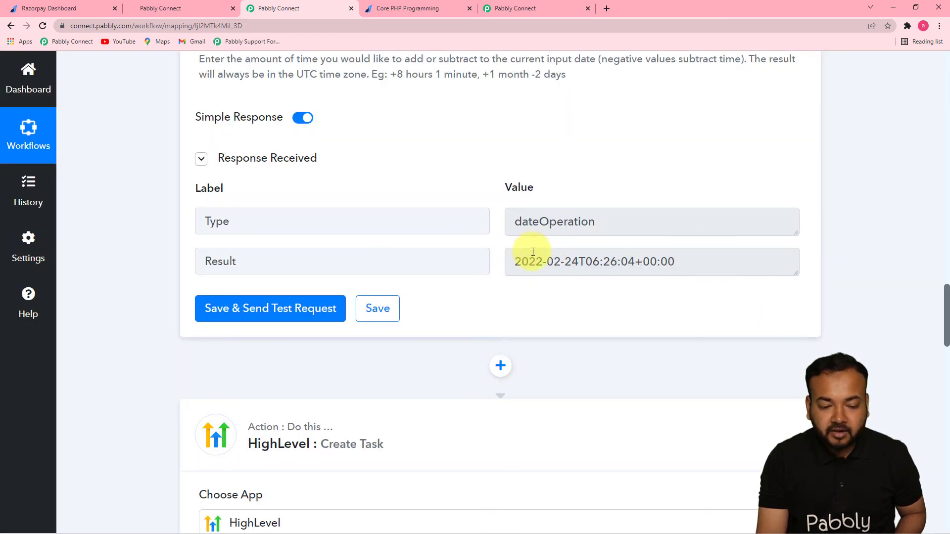
Replace the task's Due Date mapping with the Date/Time Formatter step's Result value, 2022-02-24T06:26:04+00:00.
drag(945, 299, 940, 416)
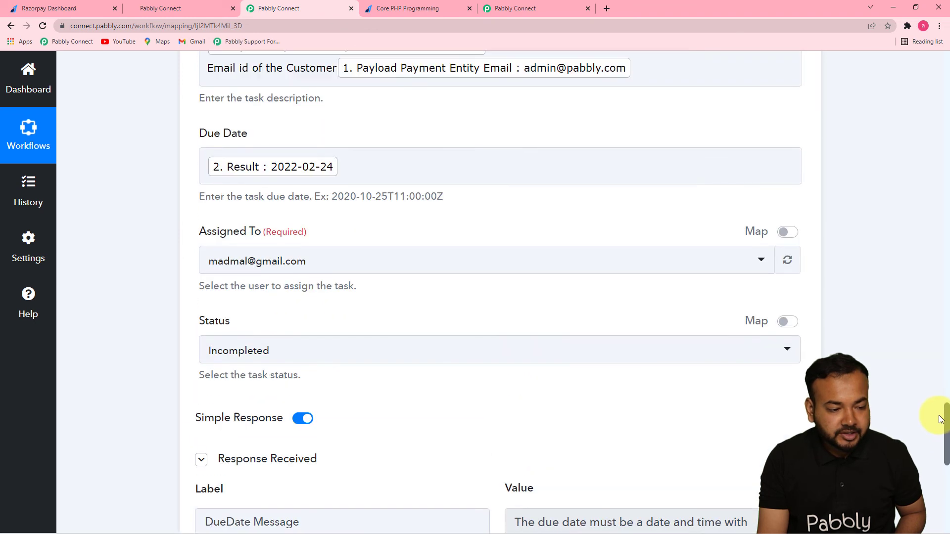
click(492, 157)
text(\)
key(BackSpace)
key(BackSpace)
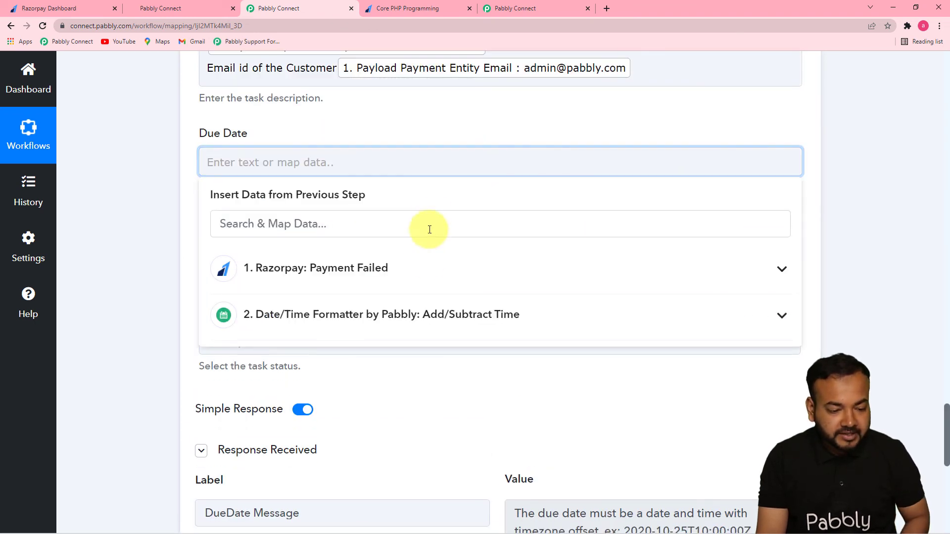
click(424, 313)
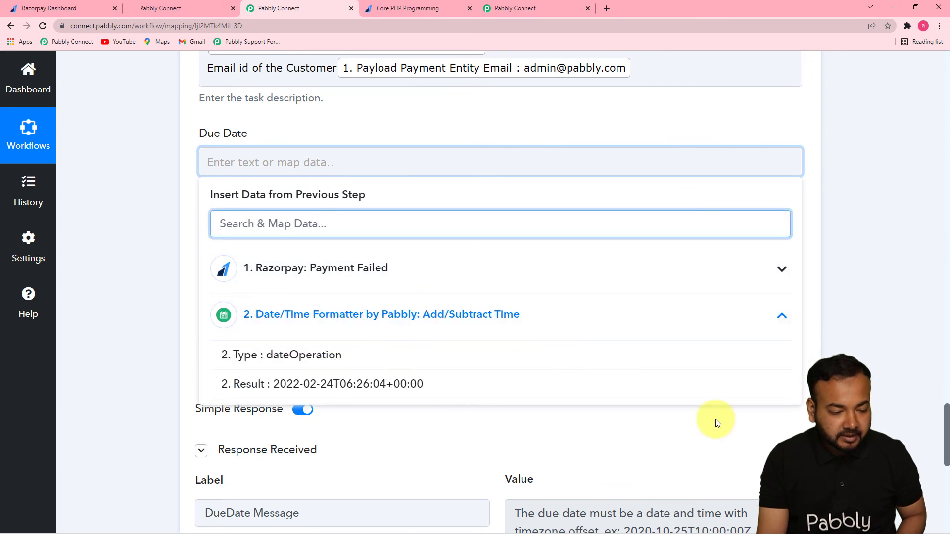
click(405, 384)
click(827, 268)
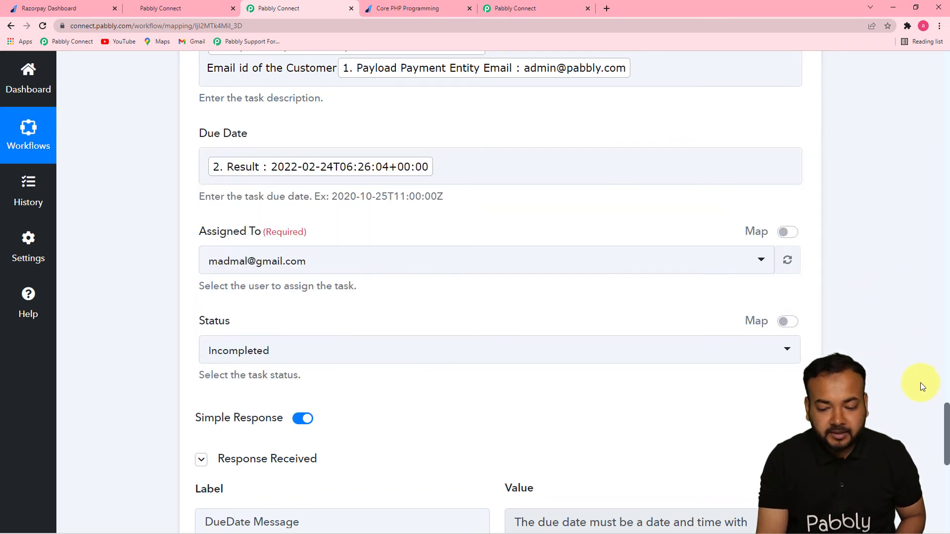
Save the task action, send its test request again and switch to the contact's page in GoHighLevel.
scroll(948, 428, down, 7)
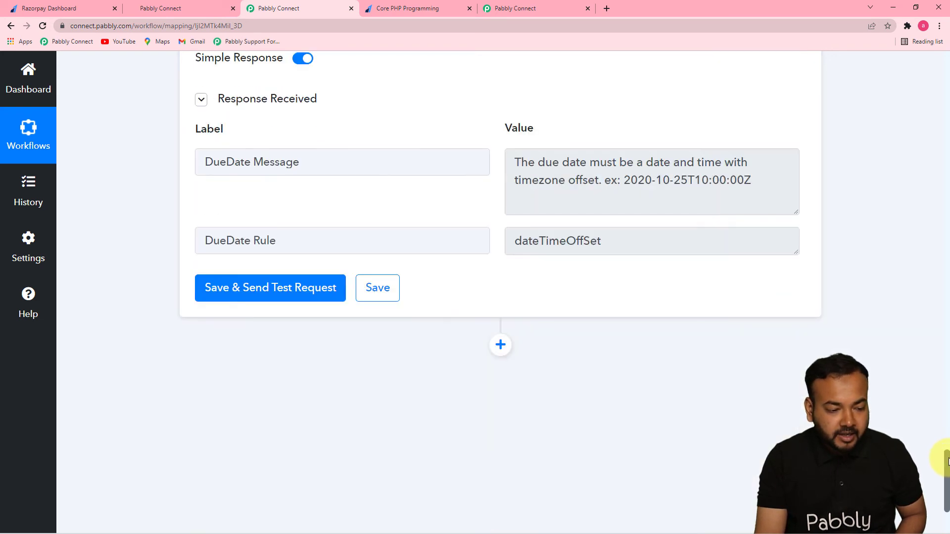
click(211, 288)
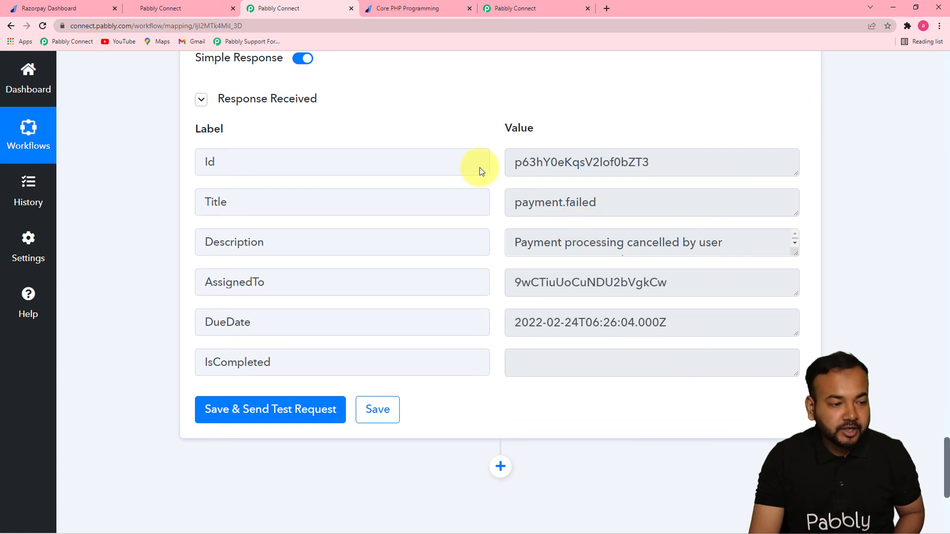
click(178, 6)
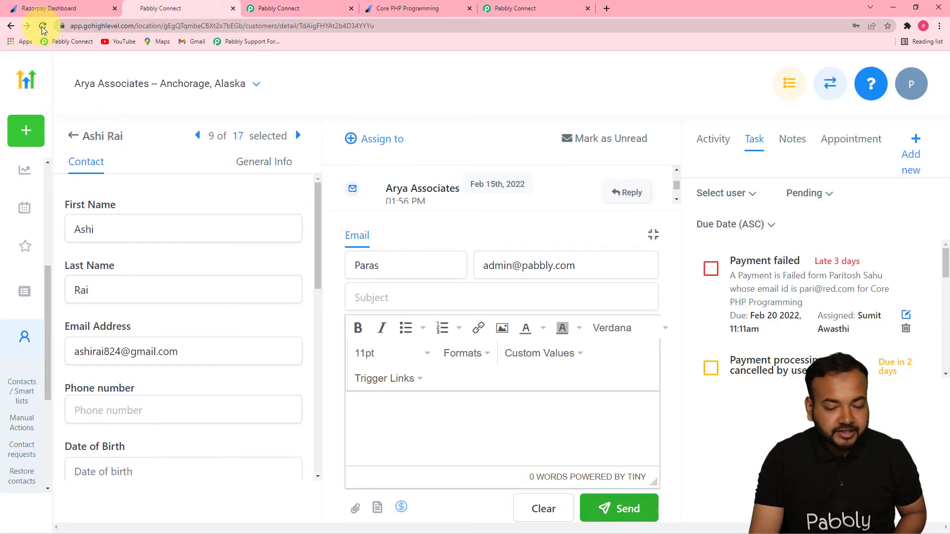
Examine the payment.failed task in the GoHighLevel contact's task list and review the Pabbly Connect workflow from the Razorpay trigger through the Create Task response.
scroll(880, 269, down, 5)
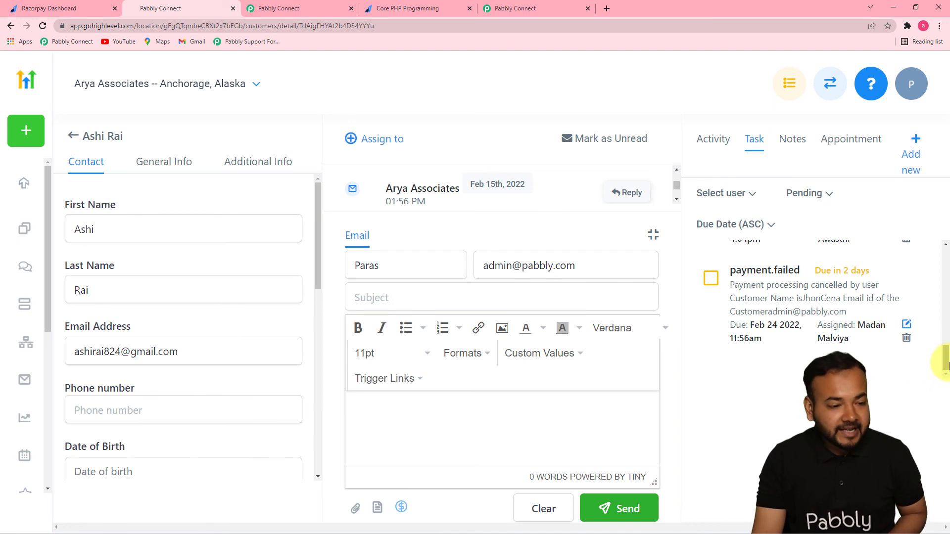
click(299, 9)
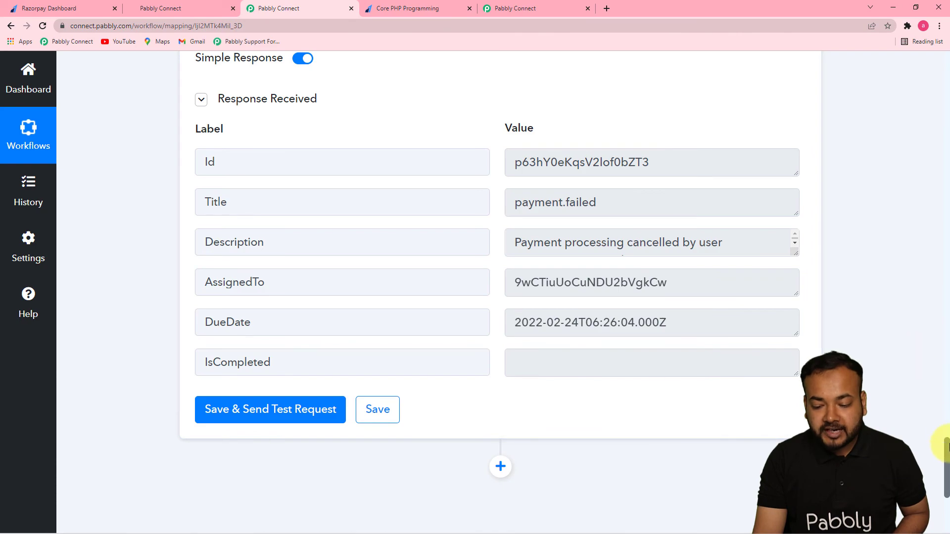
drag(946, 444, 935, 74)
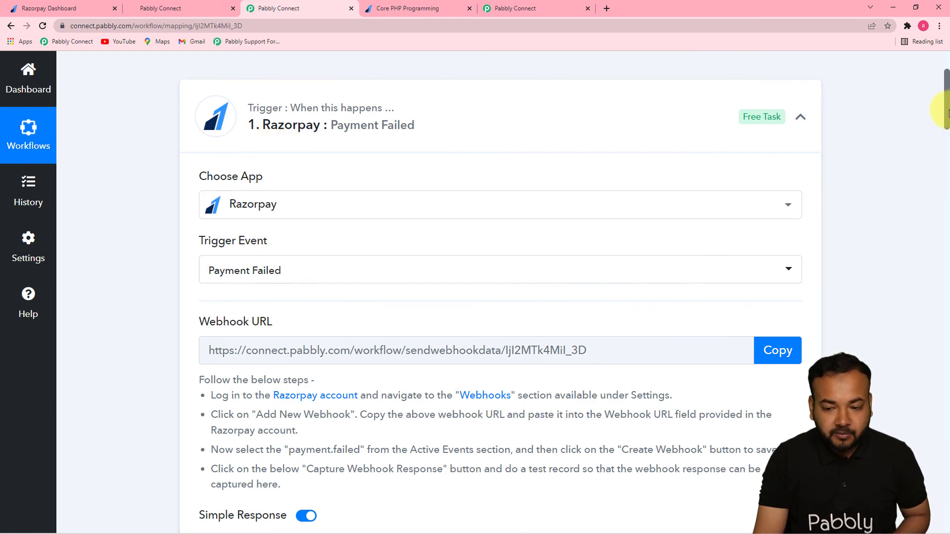
drag(946, 112, 943, 187)
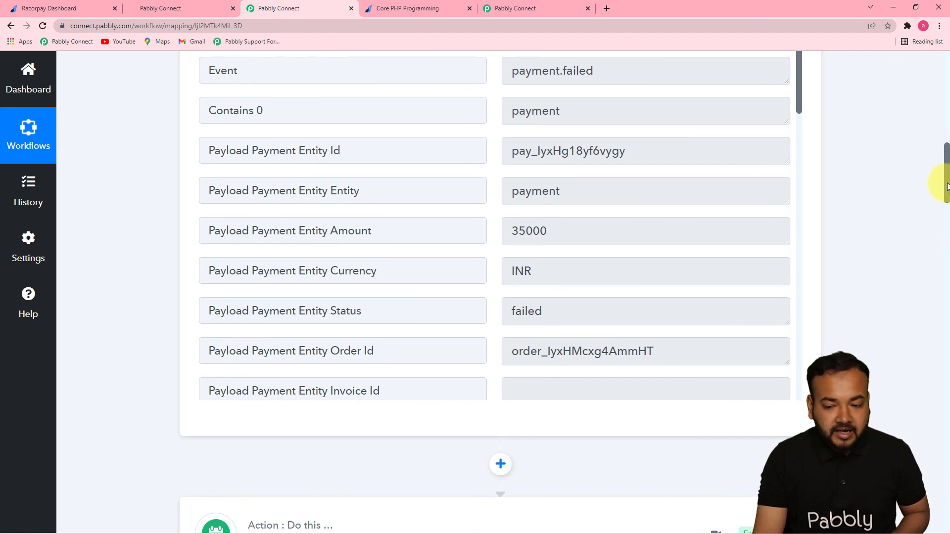
drag(944, 182, 944, 266)
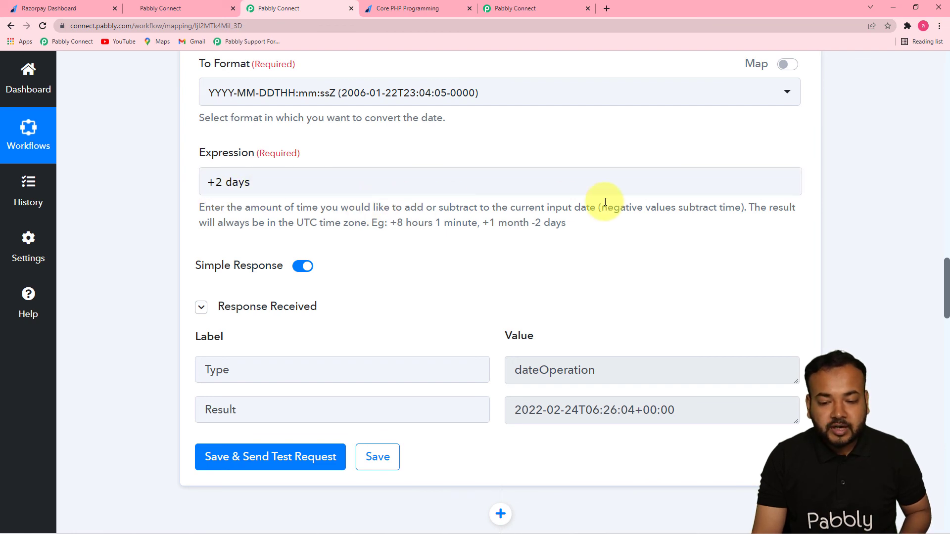
drag(946, 265, 947, 342)
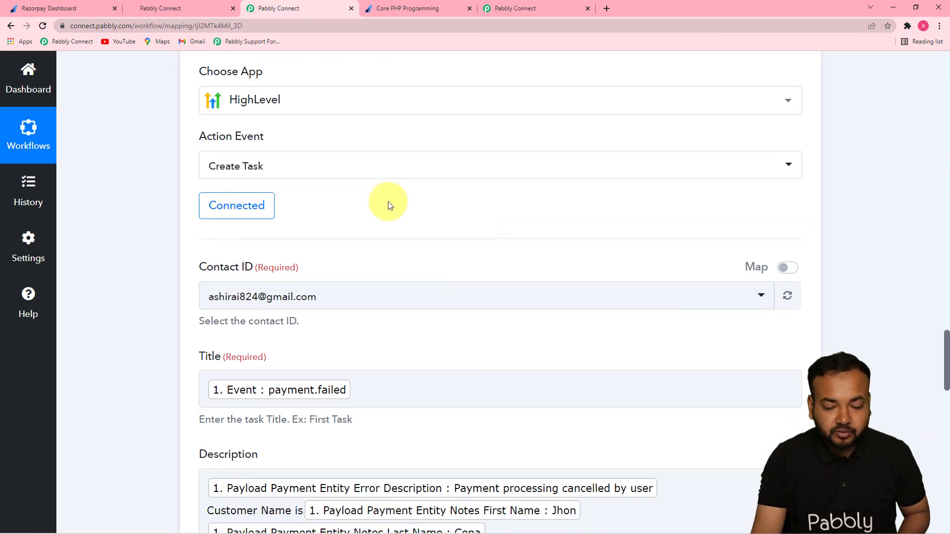
drag(946, 339, 946, 464)
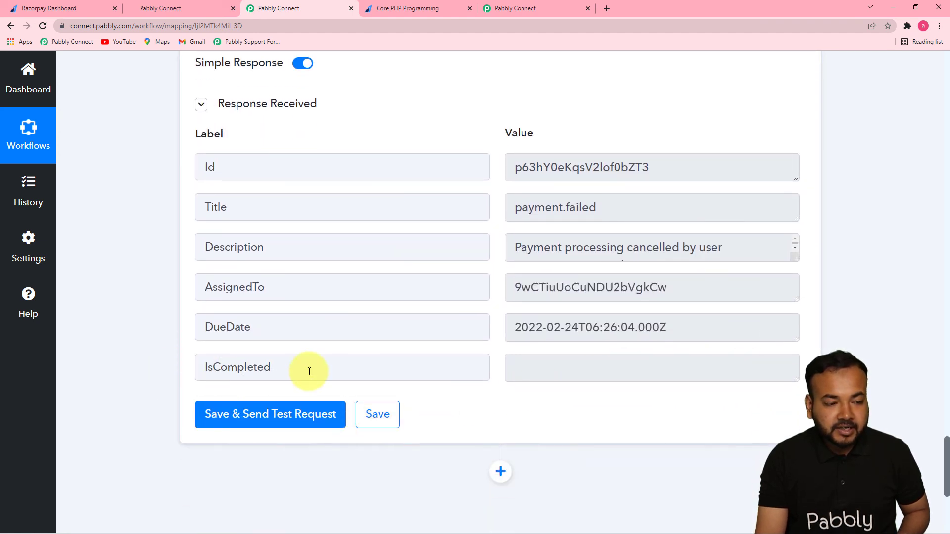
click(153, 9)
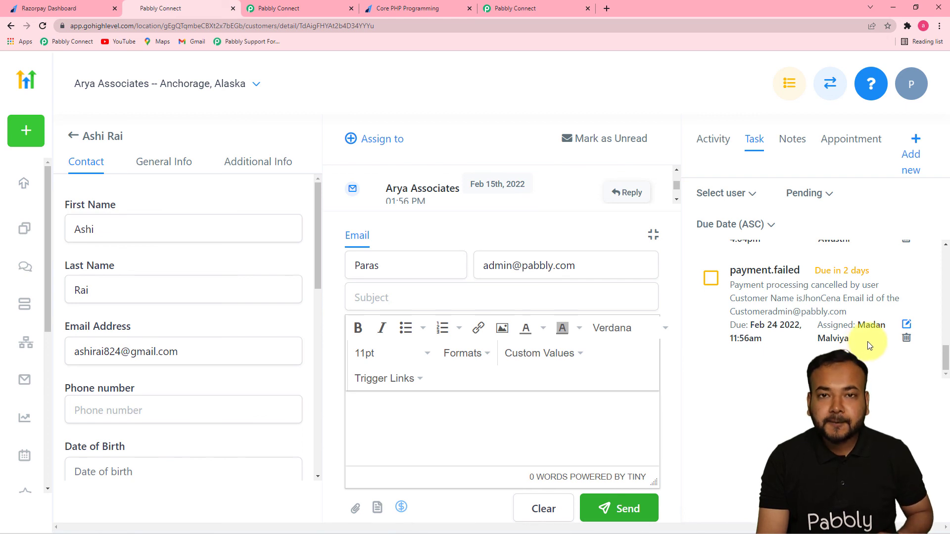
click(287, 8)
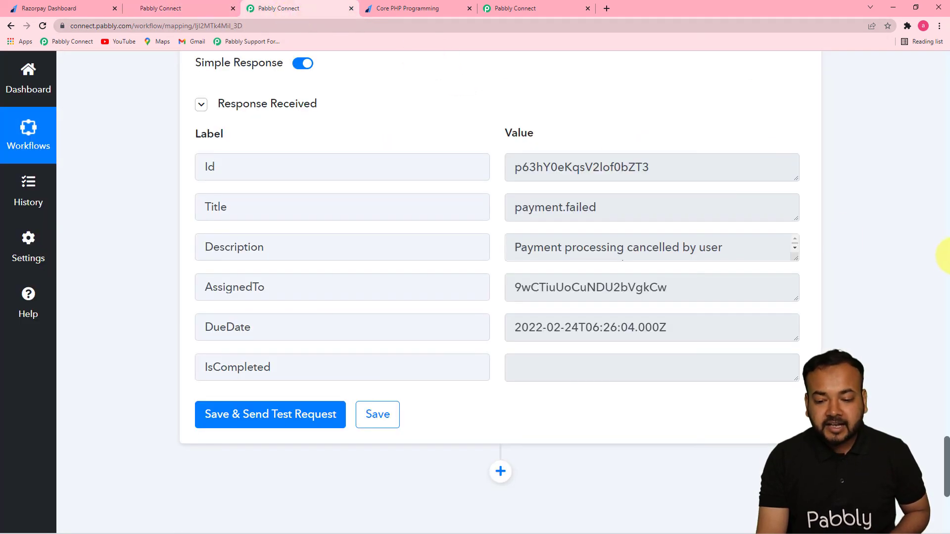